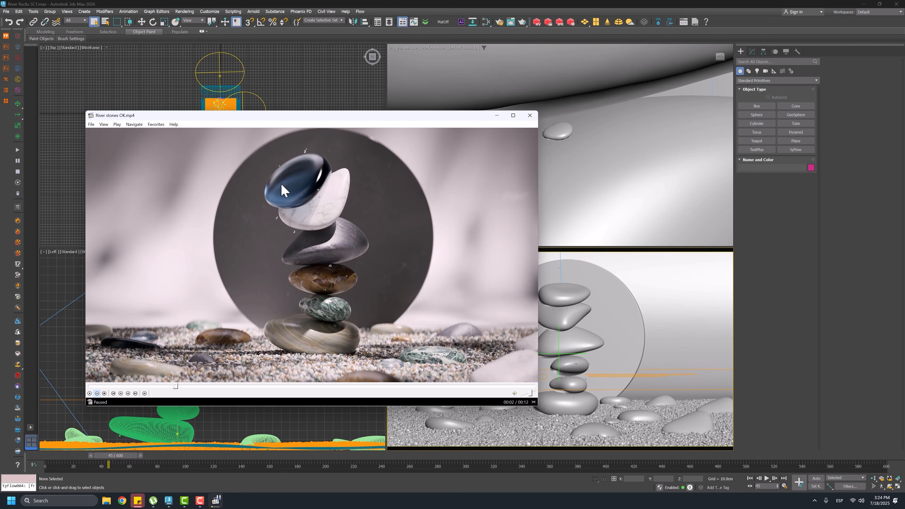
Play through the River stones OK.mp4 preview, close it, and scrub the finished stone-stack scene to frame 77.
left_click(302, 208)
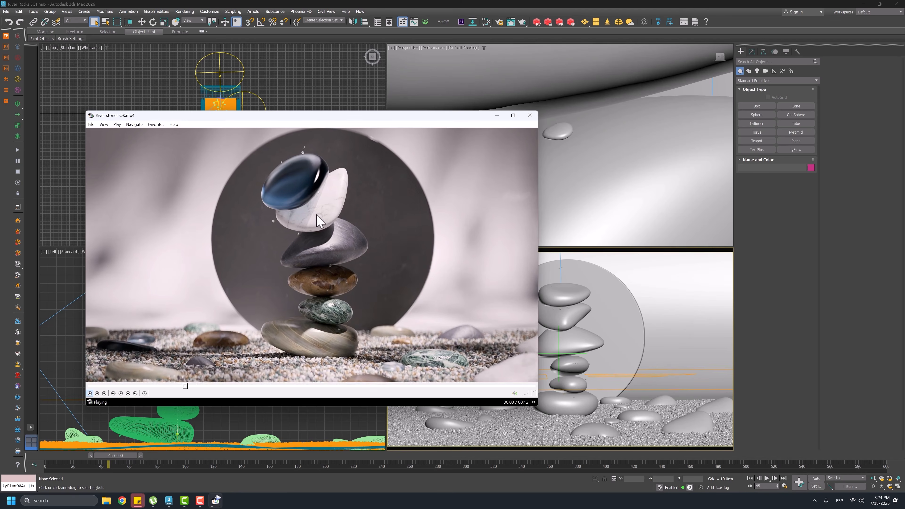
left_click(241, 224)
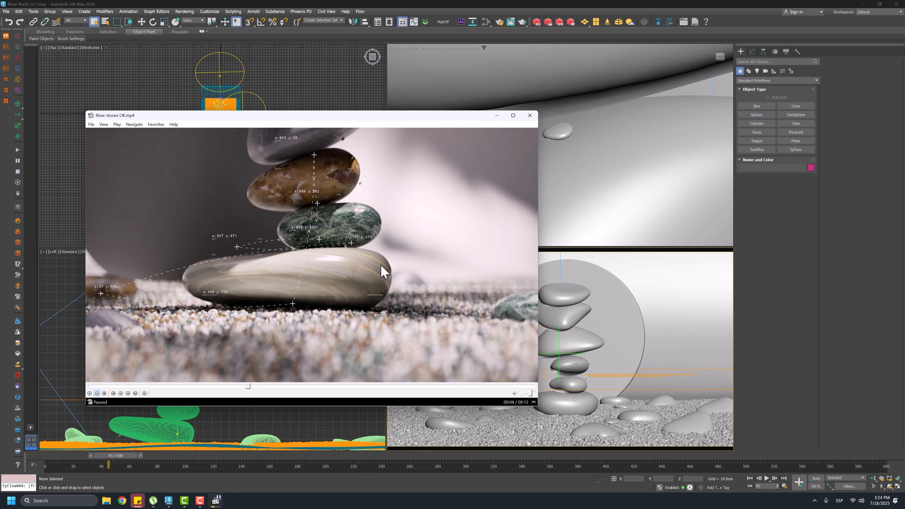
left_click(369, 229)
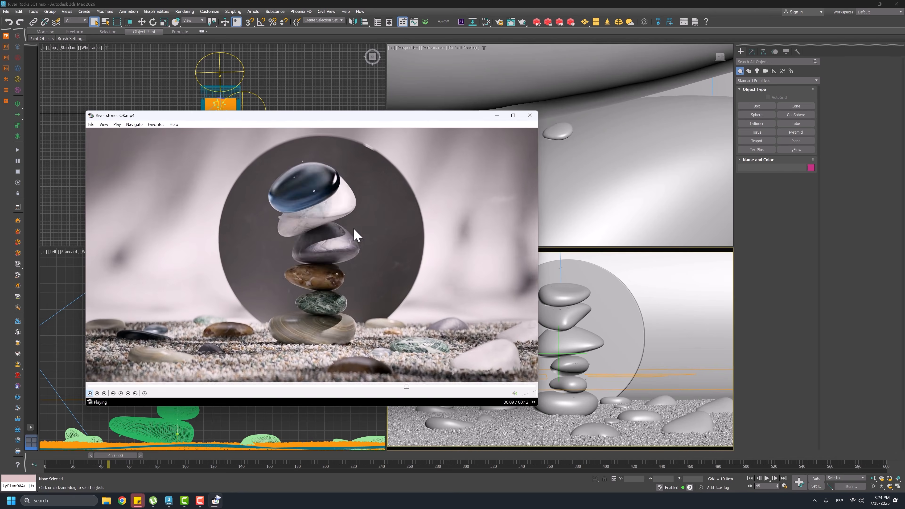
left_click(354, 230)
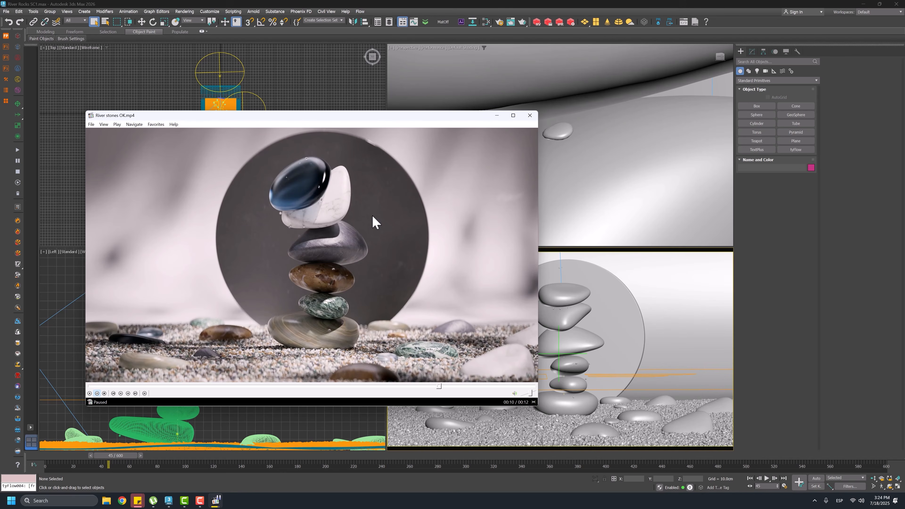
key("alt+F4")
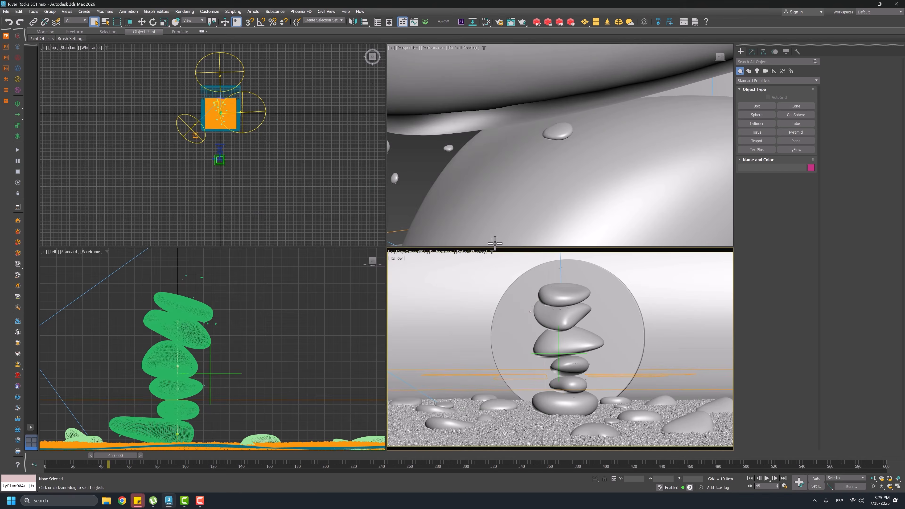
left_click_drag(115, 461, 154, 468)
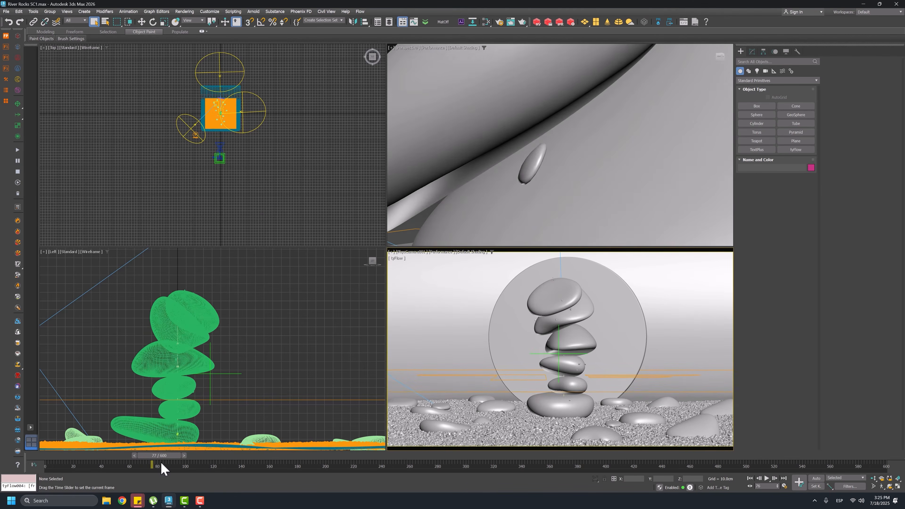
Reset to a new empty scene without saving changes to the River Rocks scene.
left_click(7, 12)
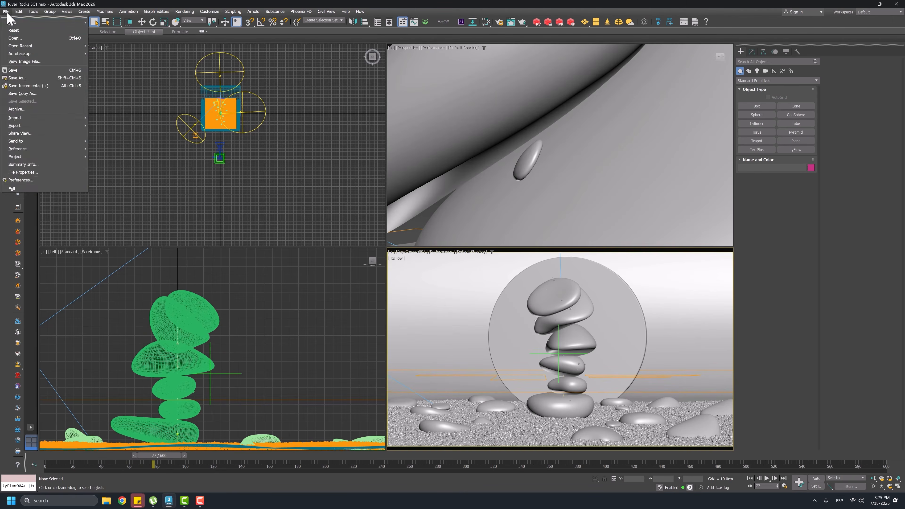
left_click(18, 31)
left_click(426, 262)
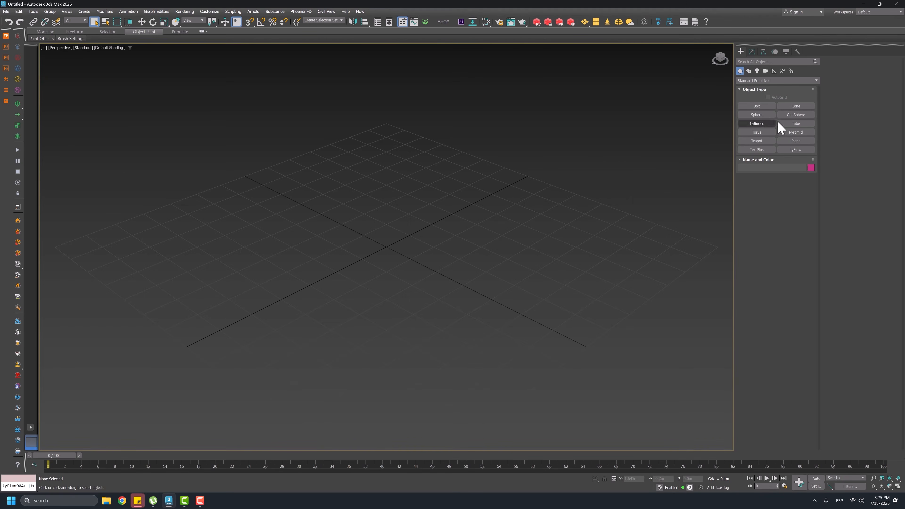
Create a GeoSphere with a radius of about 0.2 m at the origin and display it with edged faces.
left_click(795, 115)
left_click_drag(385, 246, 410, 263)
key("F4")
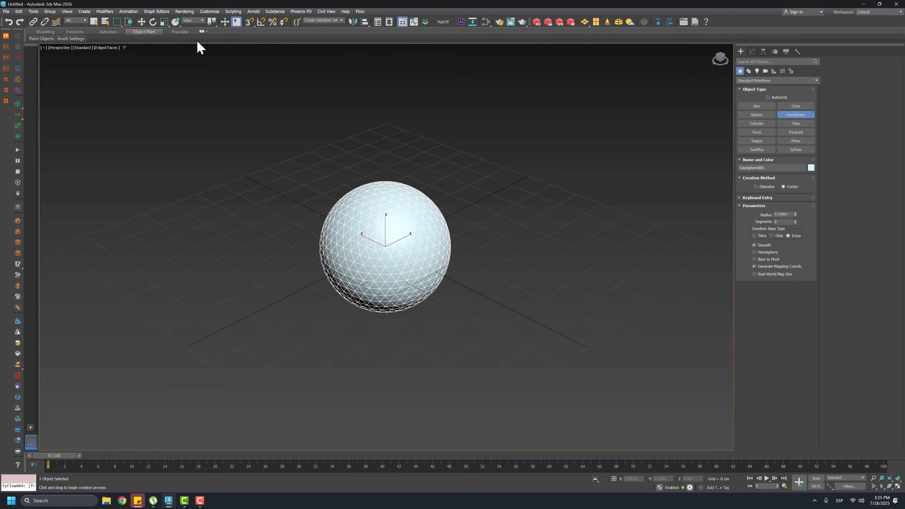
Add an FFD 4x4x4 modifier to the geosphere and enter its Control Points level in the Front view.
left_click(140, 22)
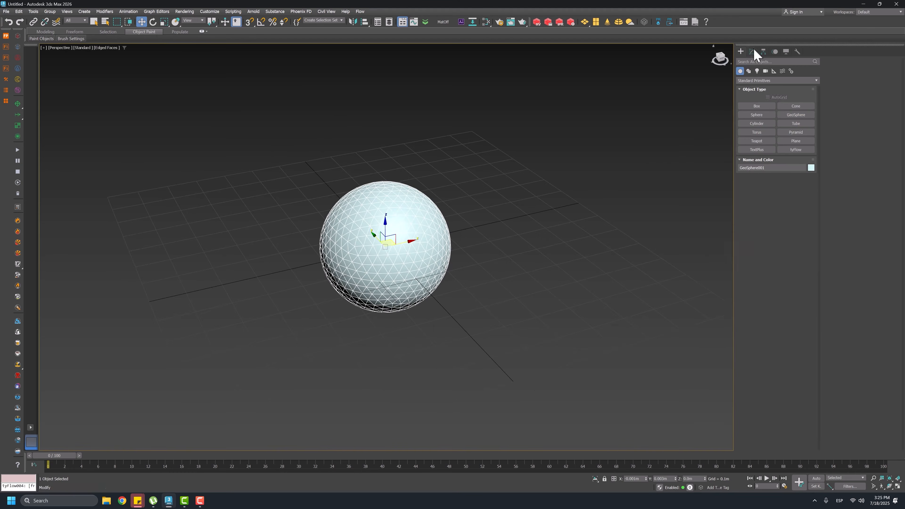
left_click(753, 52)
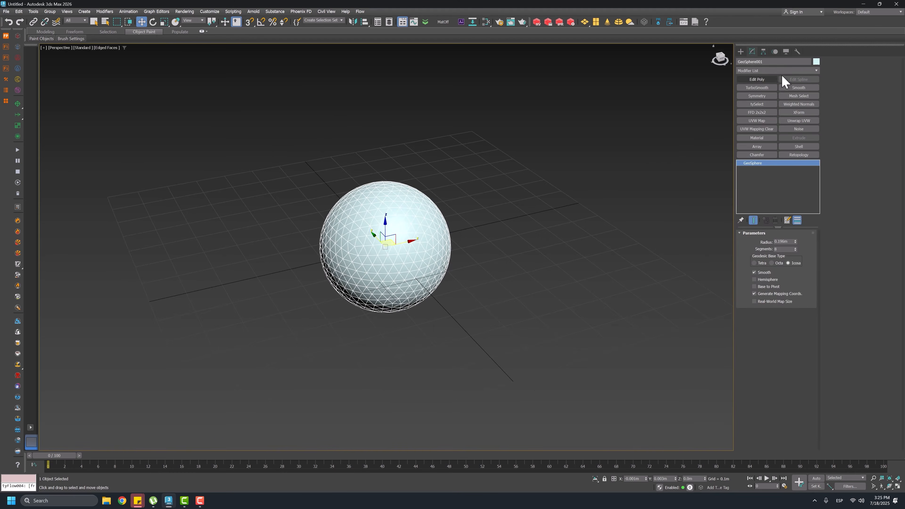
left_click(816, 70)
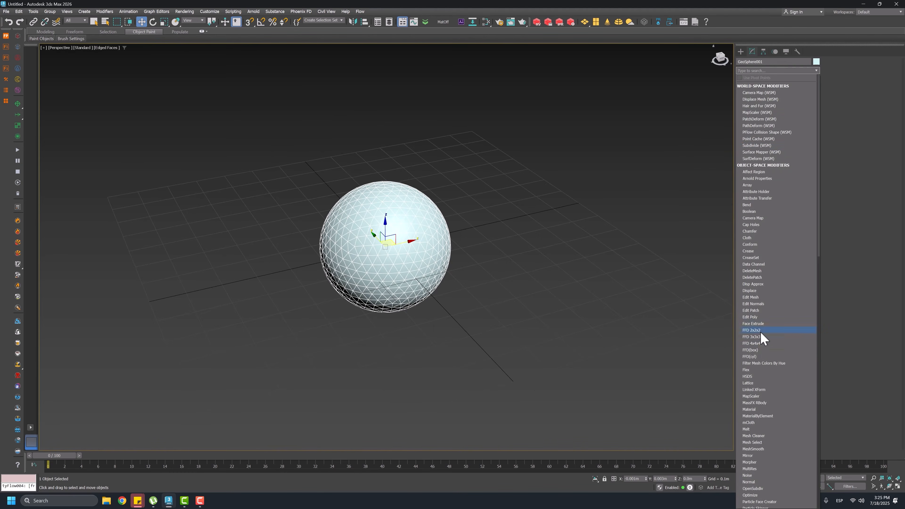
left_click(752, 343)
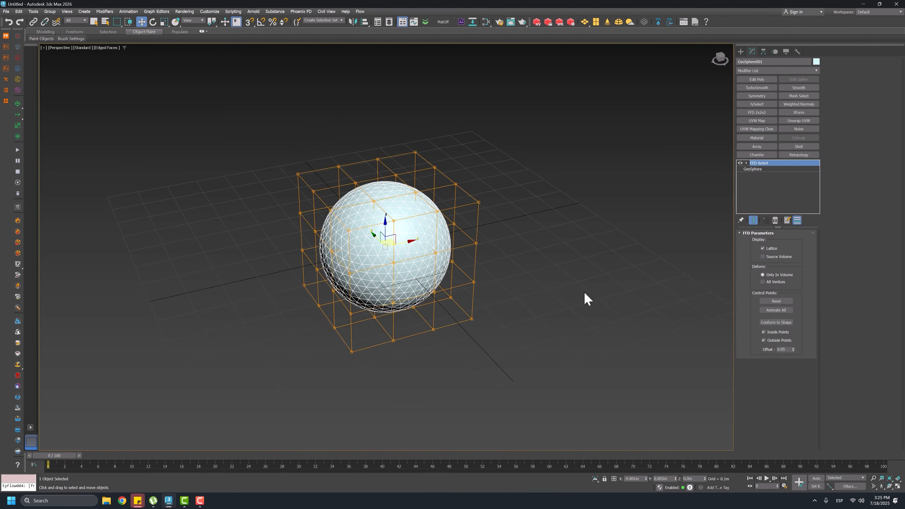
middle_click_drag(450, 230, 416, 221, "alt")
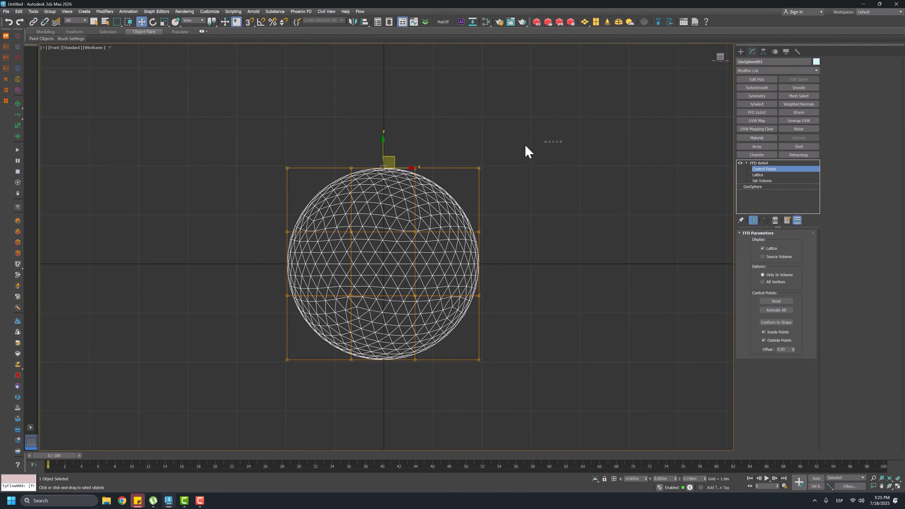
Flatten the geosphere into a stone shape by moving the FFD's uppermost and lowermost control point rows towards its middle.
left_click_drag(384, 146, 384, 212)
left_click_drag(263, 399, 263, 400)
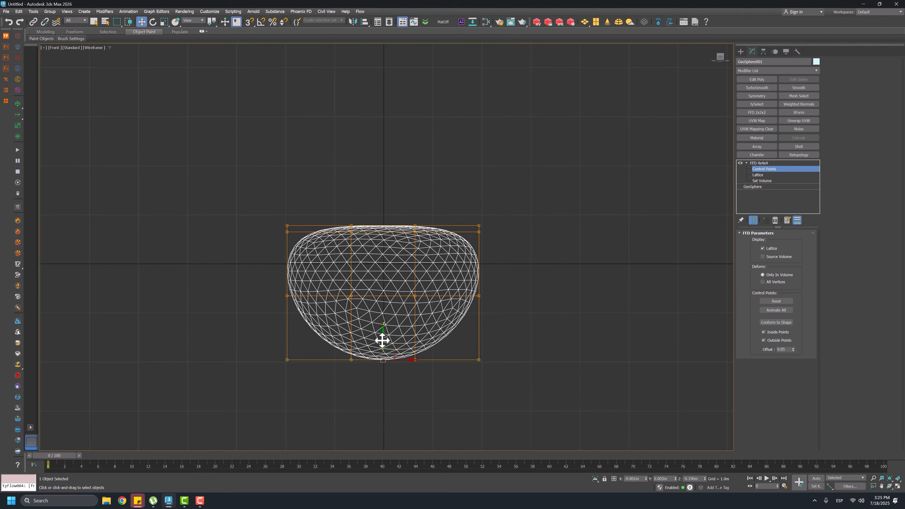
left_click_drag(383, 341, 391, 274)
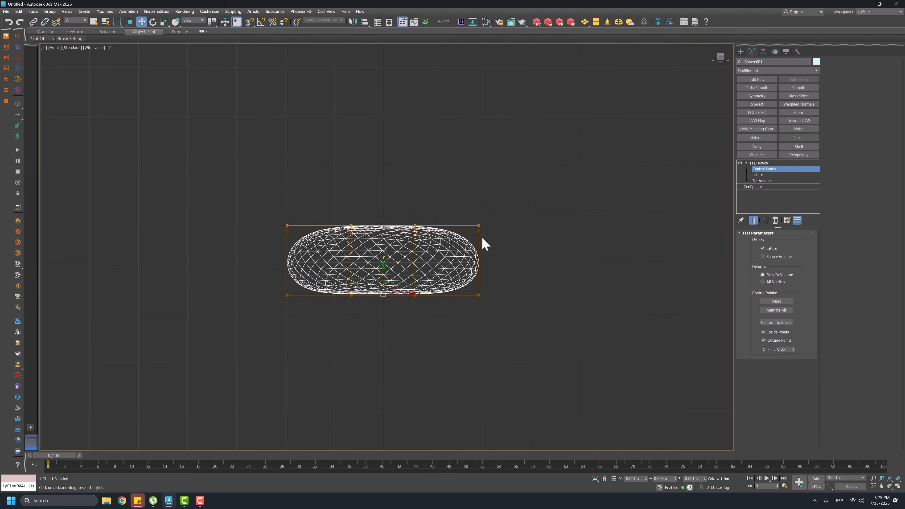
left_click(277, 237)
mouse_move(375, 235)
left_mouse_down()
mouse_move(384, 222)
mouse_move(388, 242)
left_mouse_up()
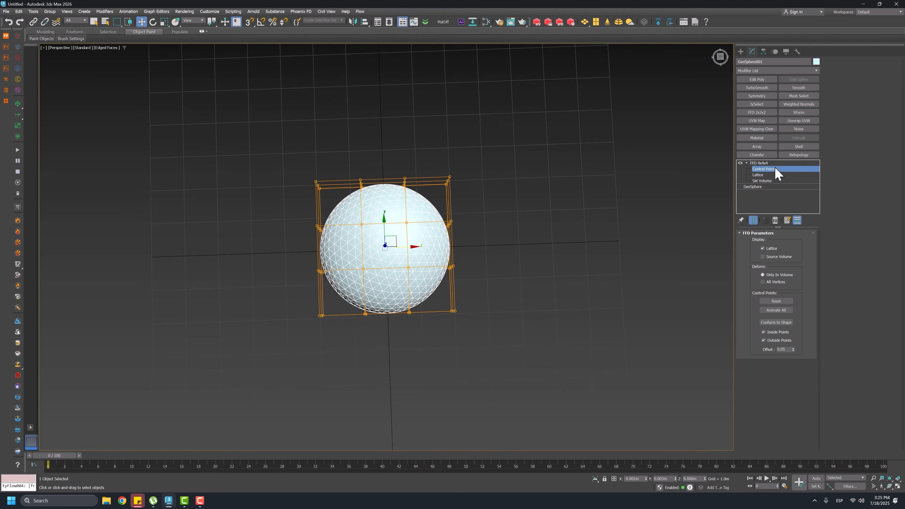
Leave the control point level and clone the flattened sphere about 0.52 m along X.
left_click(776, 169)
left_click_drag(405, 244, 579, 251, "shift")
left_click(453, 280)
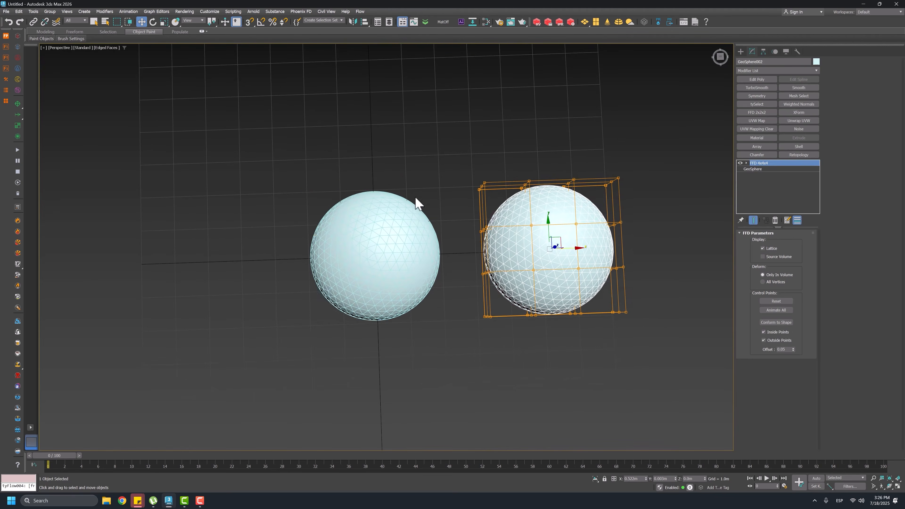
Reshape the original flattened sphere by adjusting the FFD control points around its corner.
left_click(398, 211)
left_click(761, 169)
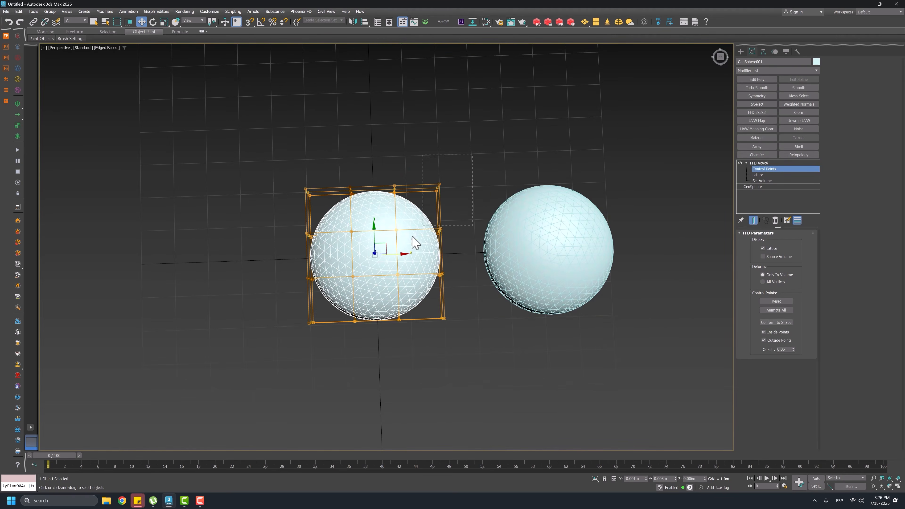
left_click_drag(414, 244, 384, 287)
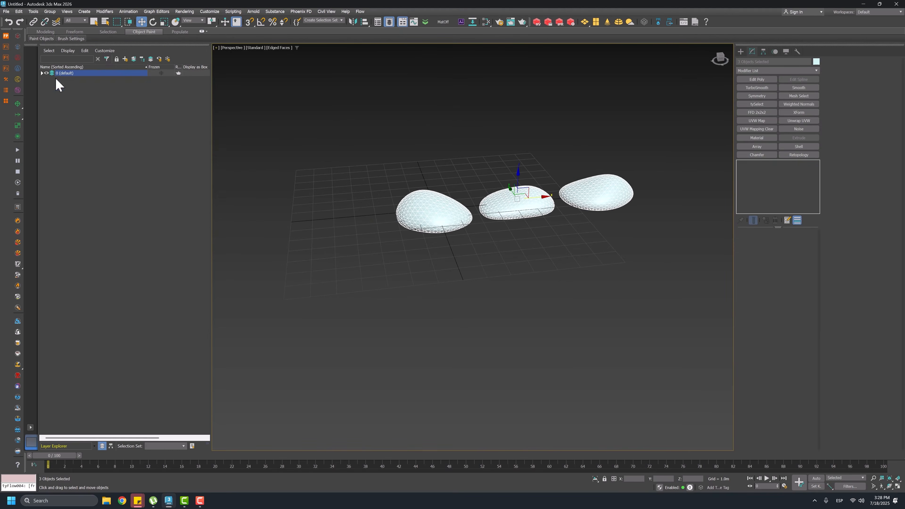
Expand the default layer to list the river stones and create a tyFlow object beside the grid.
left_click(42, 73)
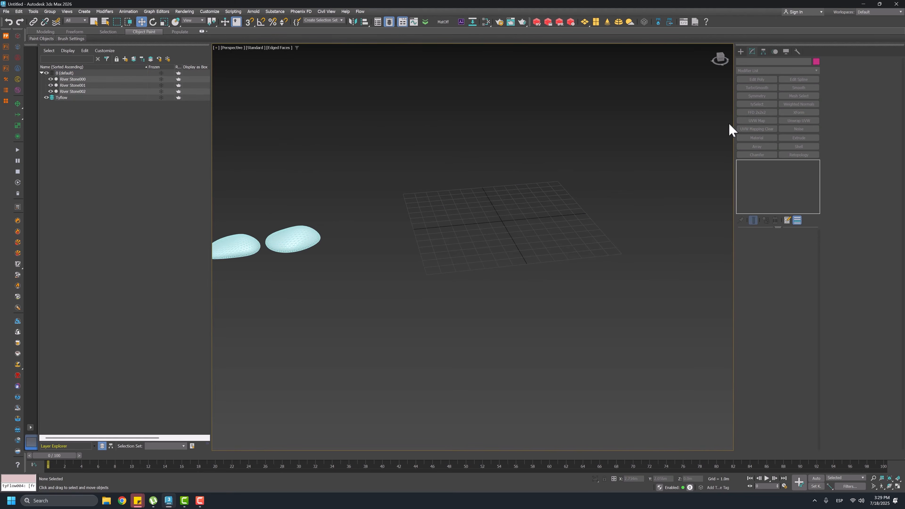
left_click(741, 51)
left_click(796, 150)
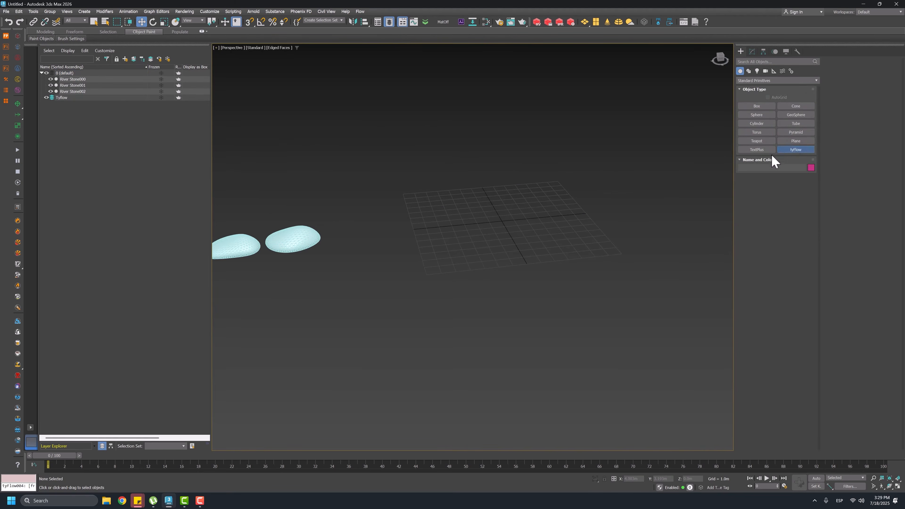
middle_click_drag(601, 207, 584, 210)
left_click(598, 210)
scroll(497, 237, "down", 2)
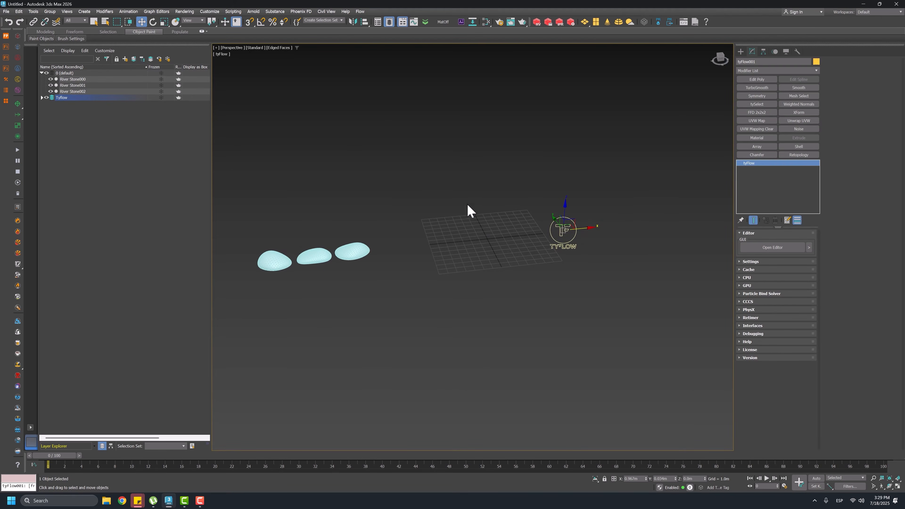
Draw a straight vertical line spline about 1 m long in the Front view, starting at the origin.
key("f")
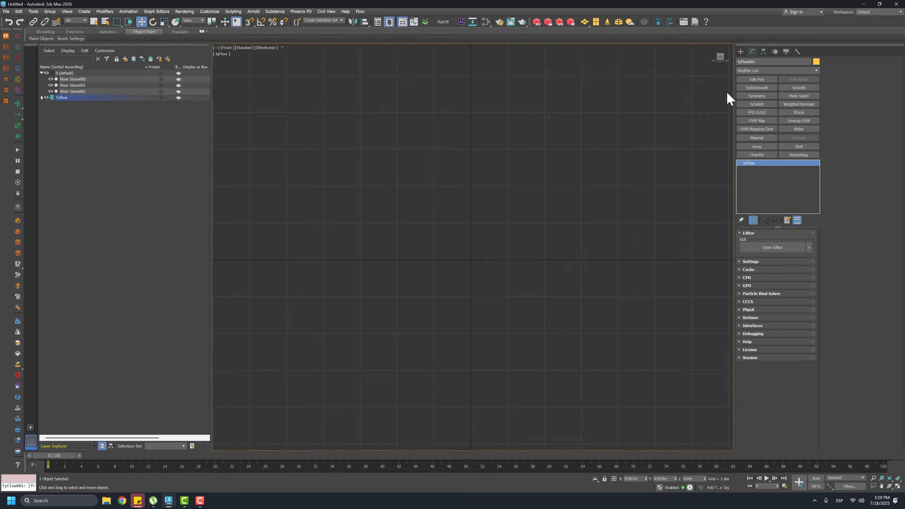
left_click(741, 51)
left_click(748, 71)
left_click(757, 114)
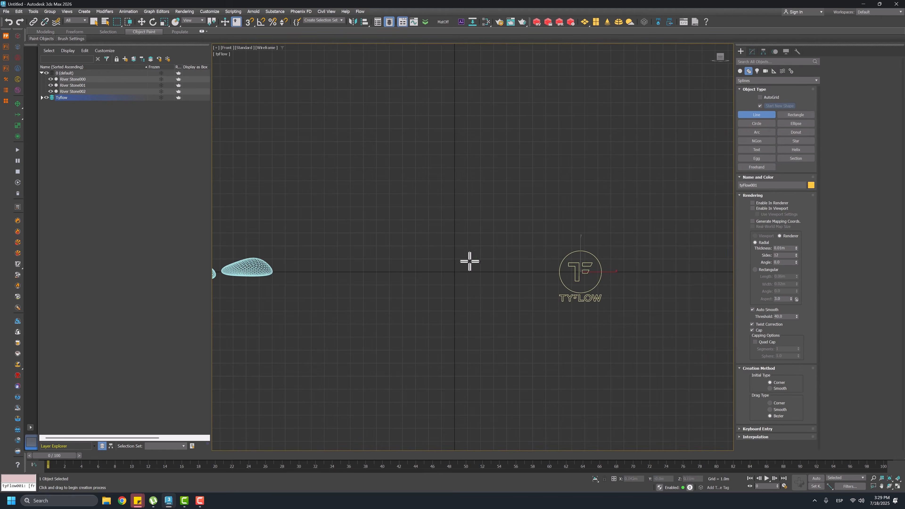
left_click(455, 272)
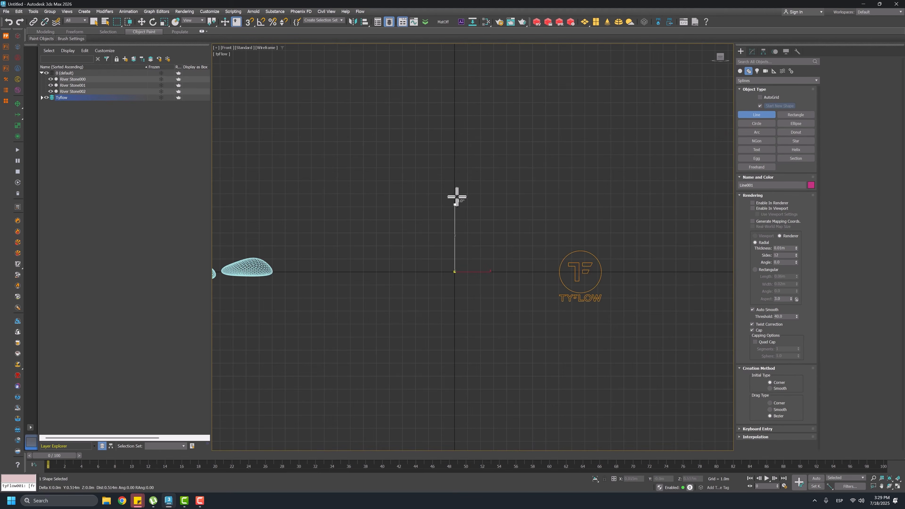
left_click(455, 142)
right_click(465, 137)
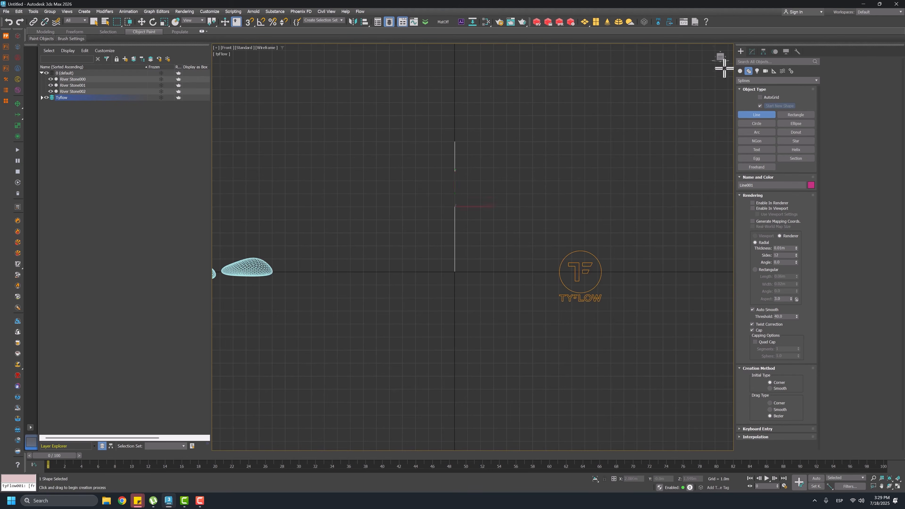
key("w")
left_click(762, 52)
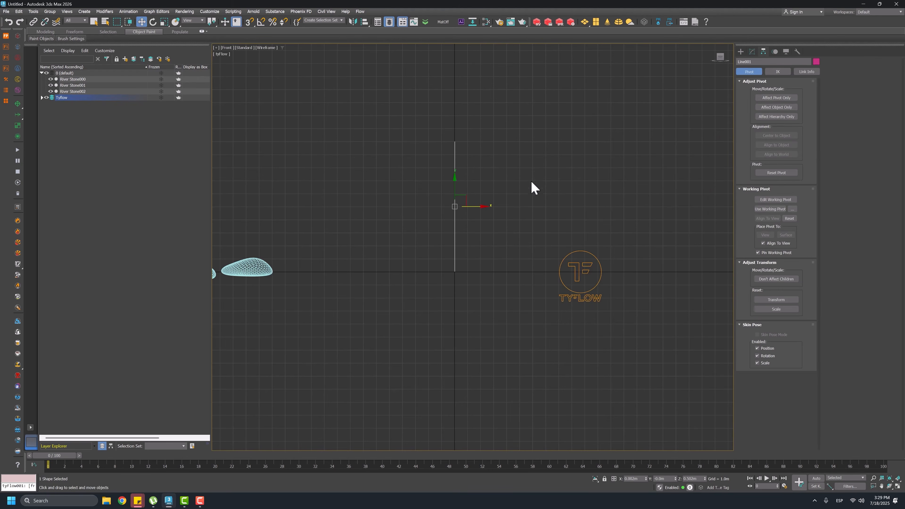
scroll(488, 181, "down", 2)
scroll(499, 197, "up", 2)
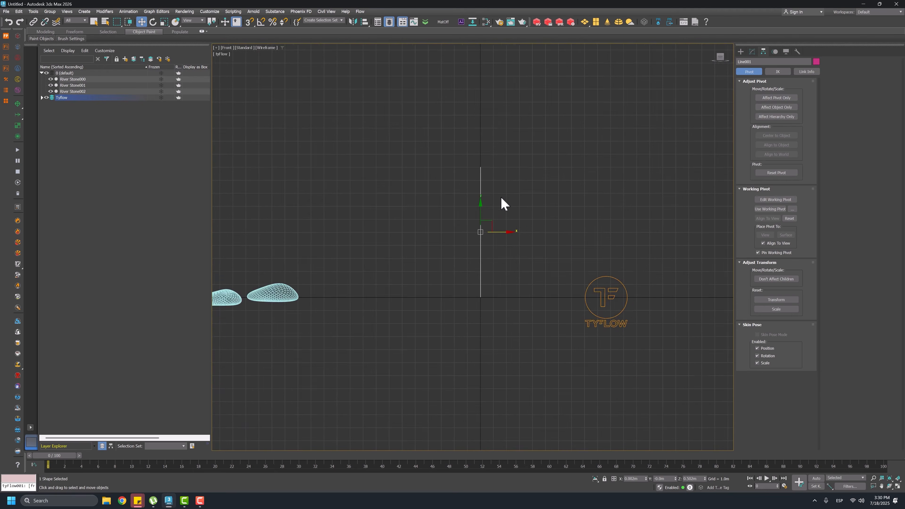
scroll(482, 205, "up", 2)
scroll(482, 205, "down", 2)
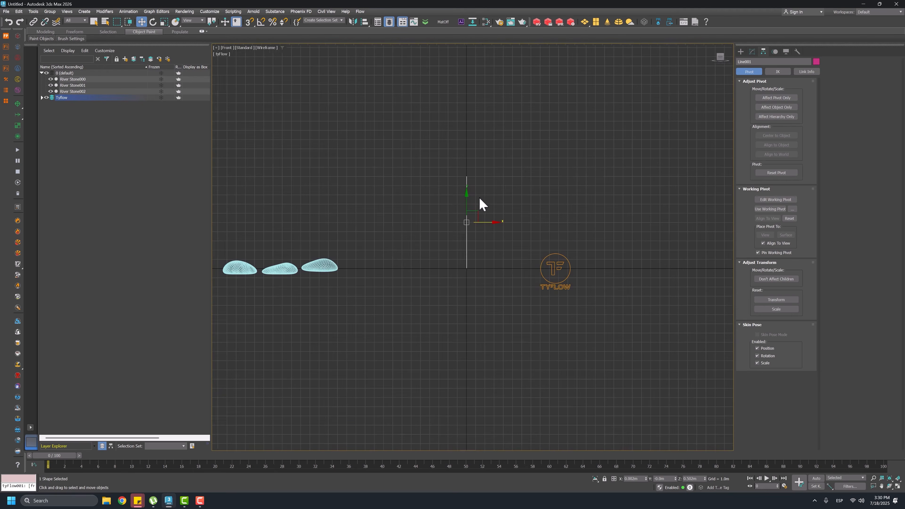
middle_click_drag(481, 202, 524, 225)
left_click(753, 51)
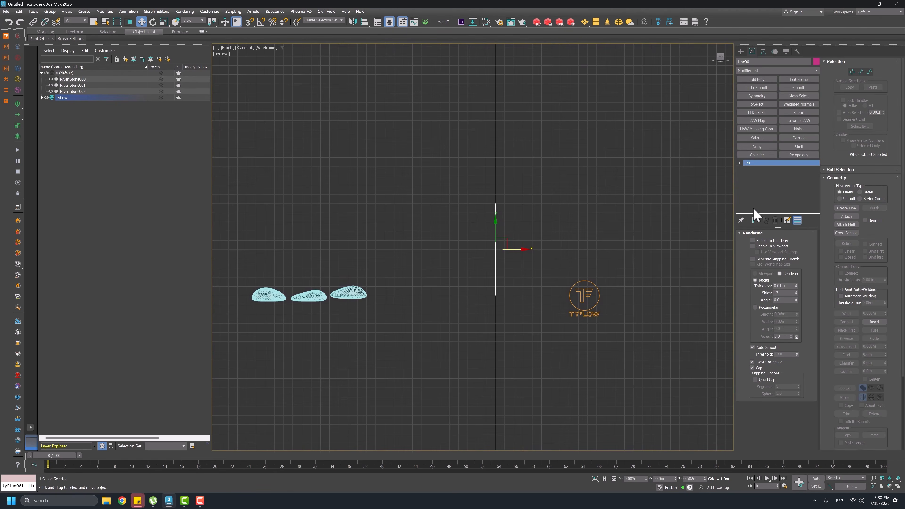
scroll(533, 253, "up", 3)
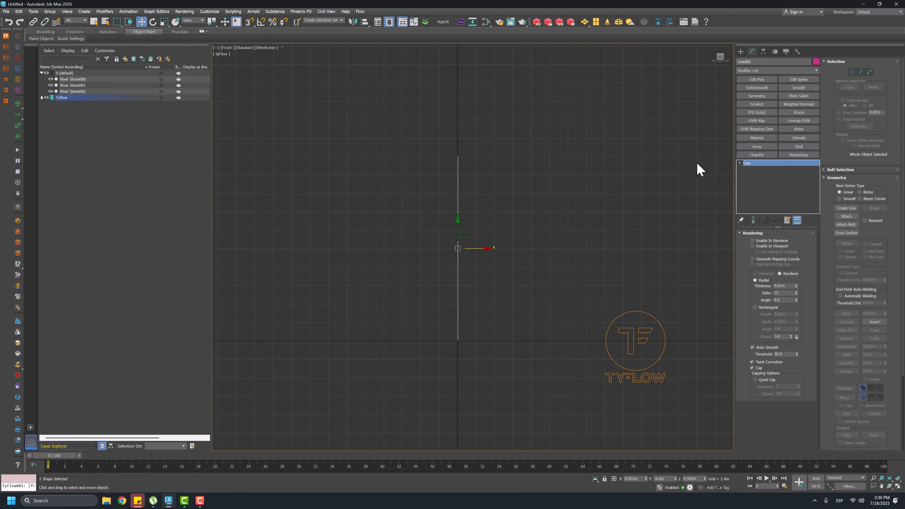
left_click(817, 71)
left_click(819, 94)
right_click(774, 164)
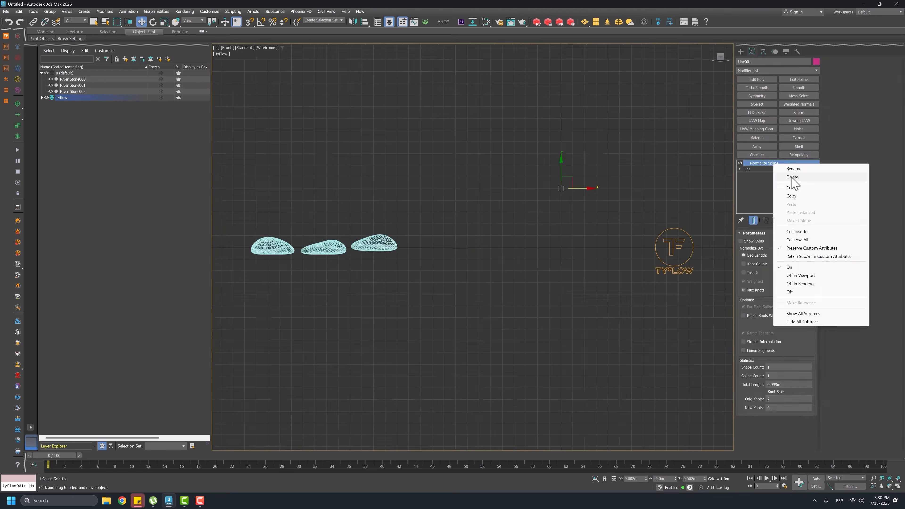
left_click(793, 178)
Add a Normalize Spline modifier to the vertical line with Show Knots on and a 0.2 m segment length.
middle_click_drag(608, 198, 508, 246)
scroll(548, 234, "up", 2)
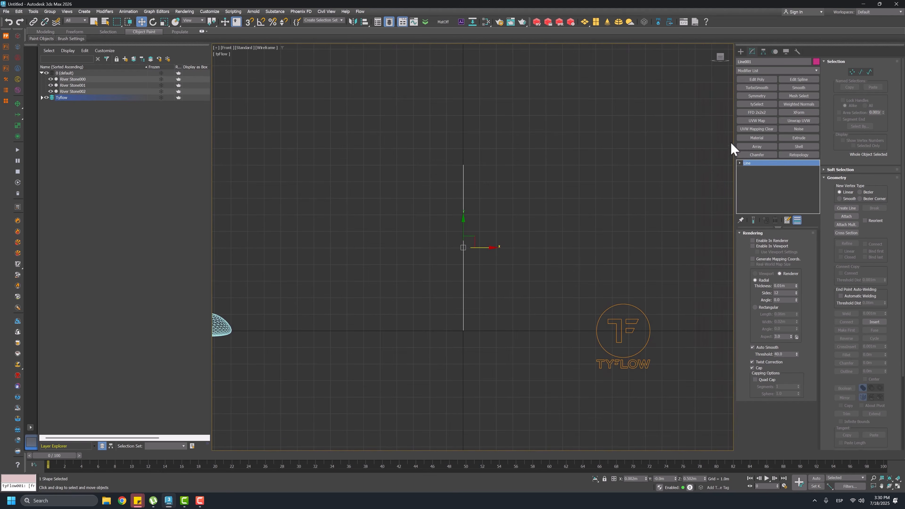
left_click(816, 71)
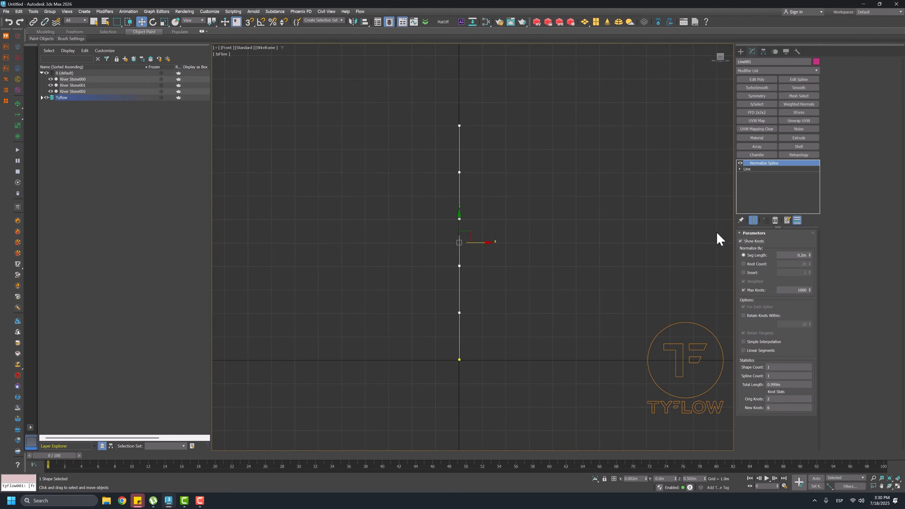
Normalize the vertical line by a knot count of 5 and turn on Linear Segments.
left_click(746, 264)
left_click_drag(820, 267, 820, 268)
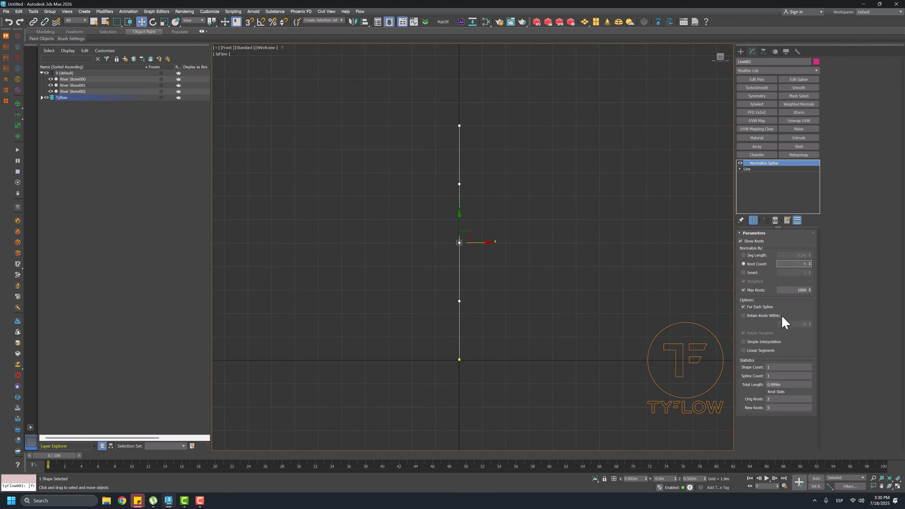
left_click(751, 351)
scroll(601, 314, "down", 5)
scroll(572, 313, "down", 2)
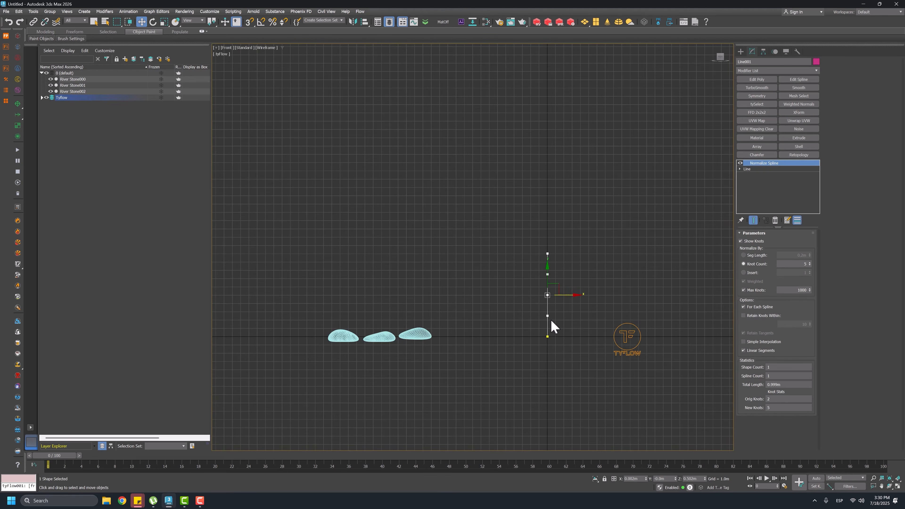
scroll(548, 326, "up", 3)
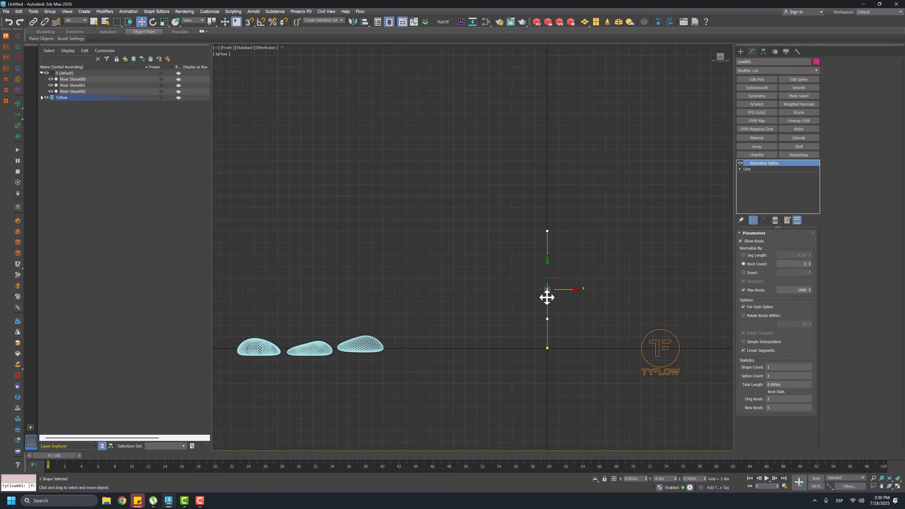
mouse_move(548, 268)
left_mouse_down()
mouse_move(552, 248)
mouse_move(553, 257)
left_mouse_up()
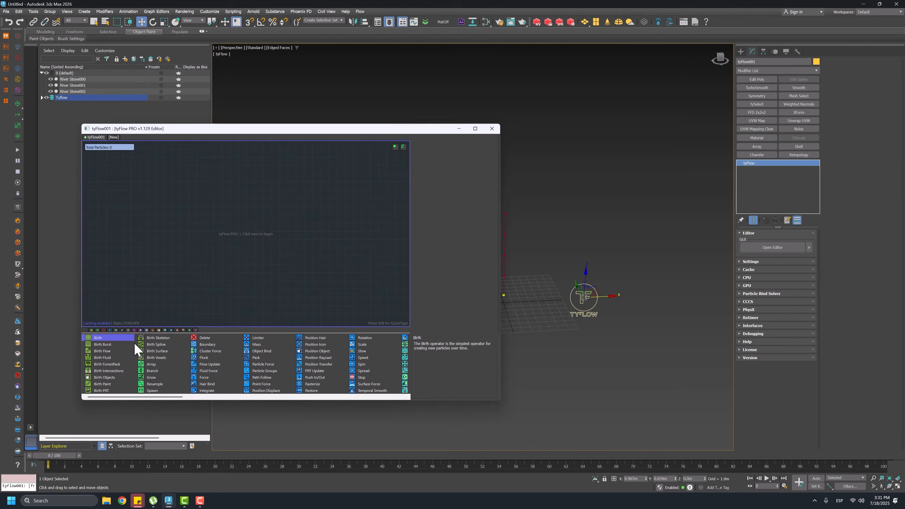
Create a tyFlow event with a Birth Spline operator and assign the vertical line as its spline.
left_click(541, 281)
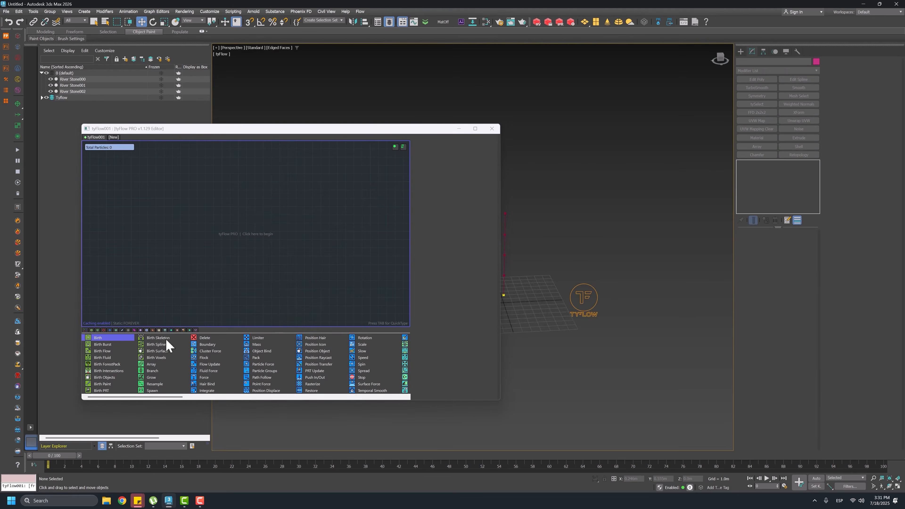
left_click_drag(157, 345, 129, 208)
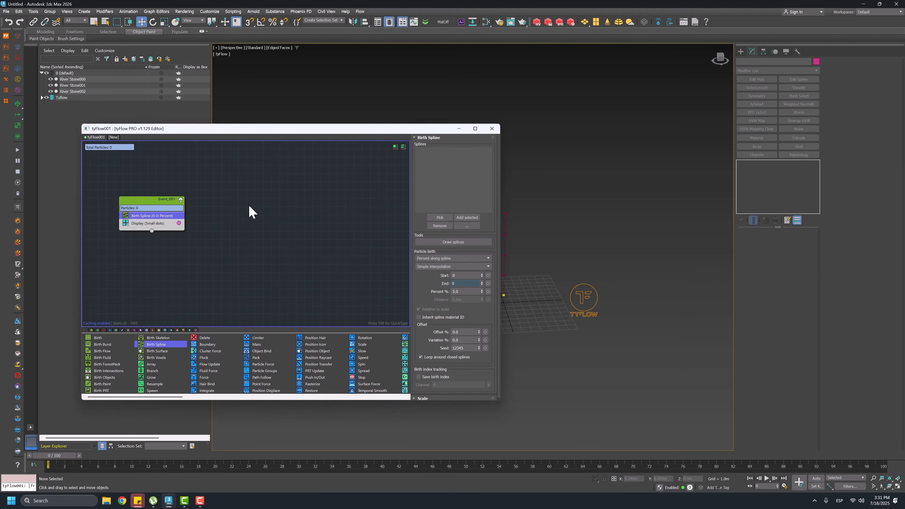
left_click(439, 218)
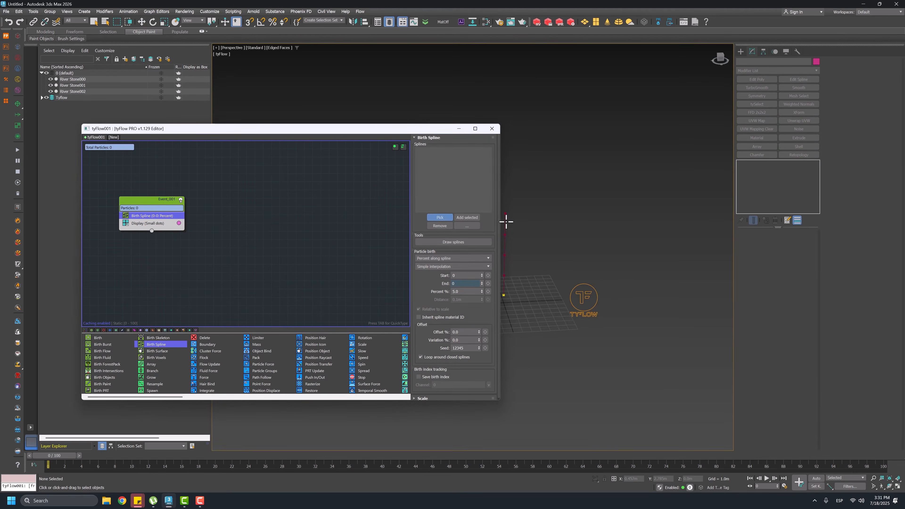
left_click(506, 222)
Set the event's Display operator to show the particles as Sprites.
scroll(505, 233, "up", 5)
left_click(178, 223)
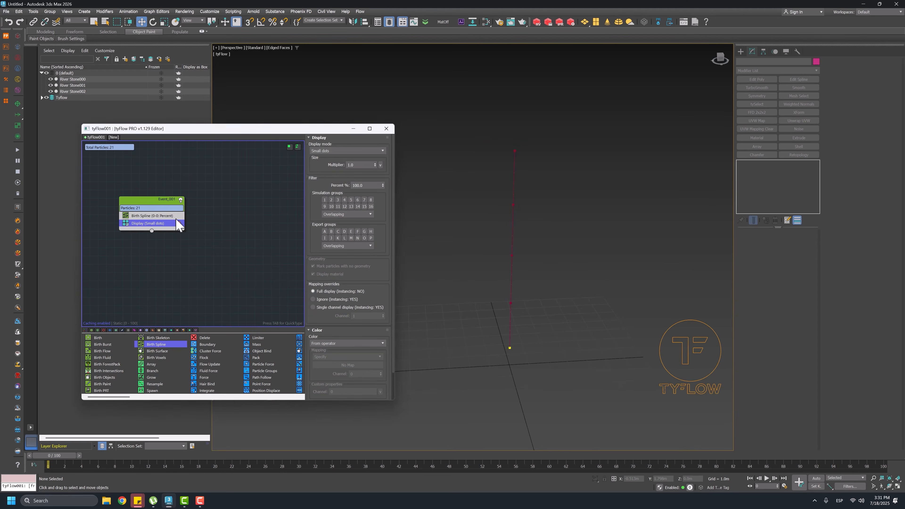
left_click(314, 150)
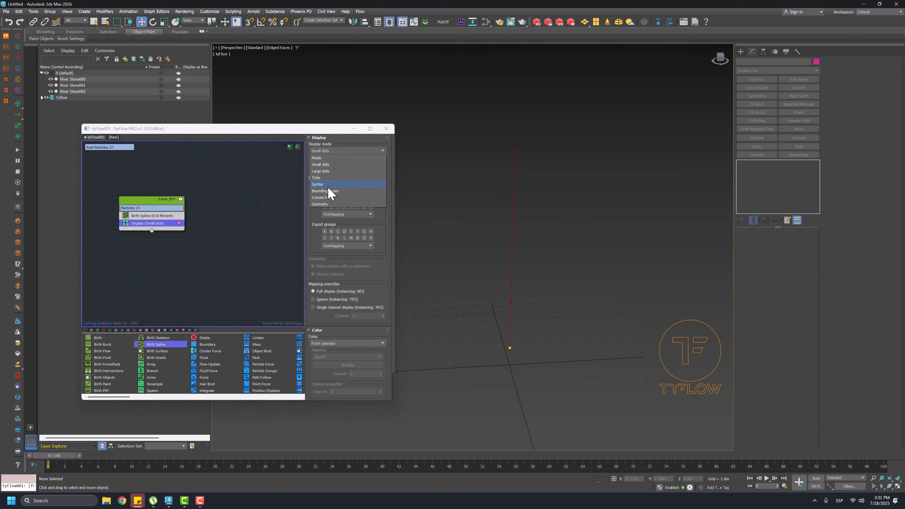
left_click(328, 185)
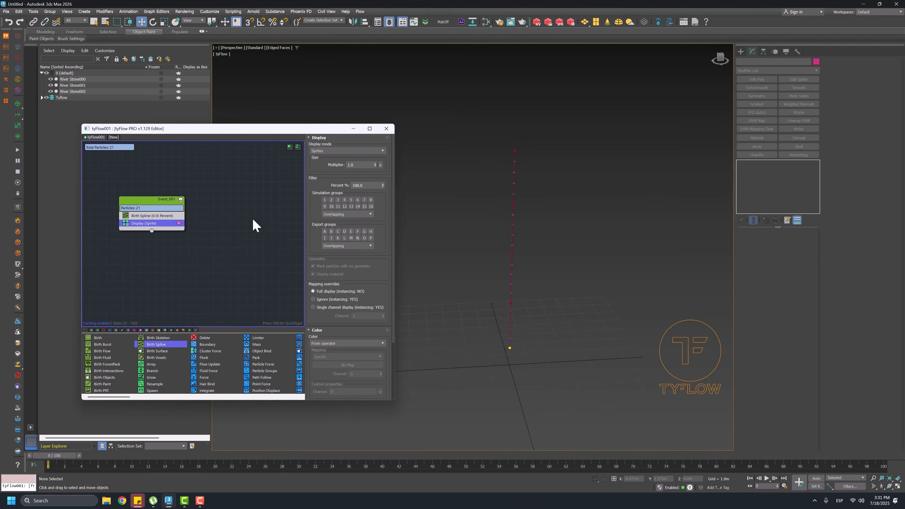
Change the Birth Spline particle birth mode to Knots.
left_click(164, 216)
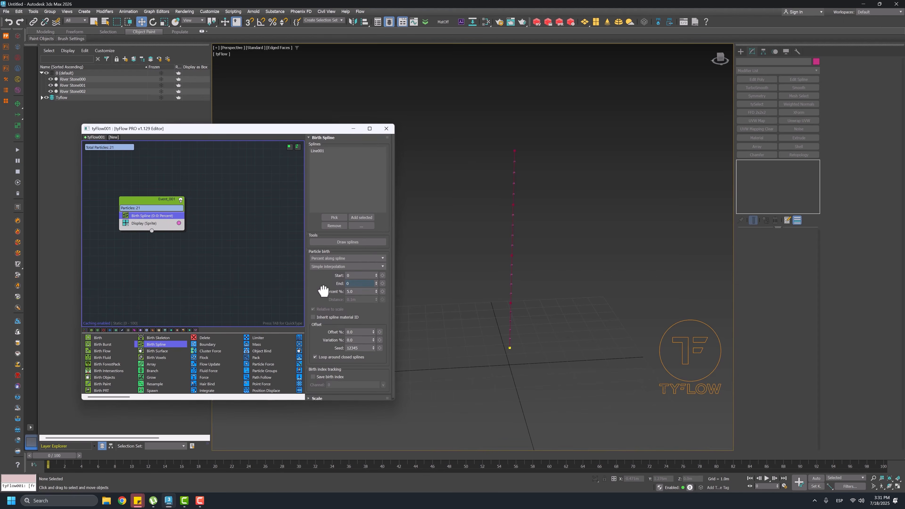
left_click(342, 259)
left_click(326, 278)
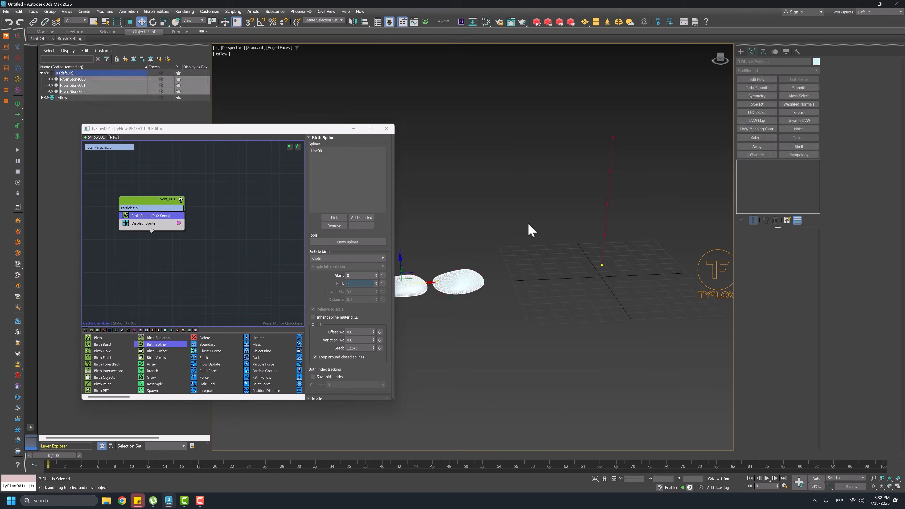
Add a Shape operator between Birth Spline and Display in the event.
left_click(528, 223)
scroll(527, 228, "up", 5)
mouse_move(527, 228)
middle_mouse_down()
mouse_move(523, 275)
mouse_move(497, 230)
mouse_move(531, 219)
mouse_move(542, 231)
middle_mouse_up()
scroll(483, 176, "down", 8)
scroll(543, 228, "up", 4)
left_click_drag(429, 190, 525, 247)
middle_click_drag(538, 214, 488, 245)
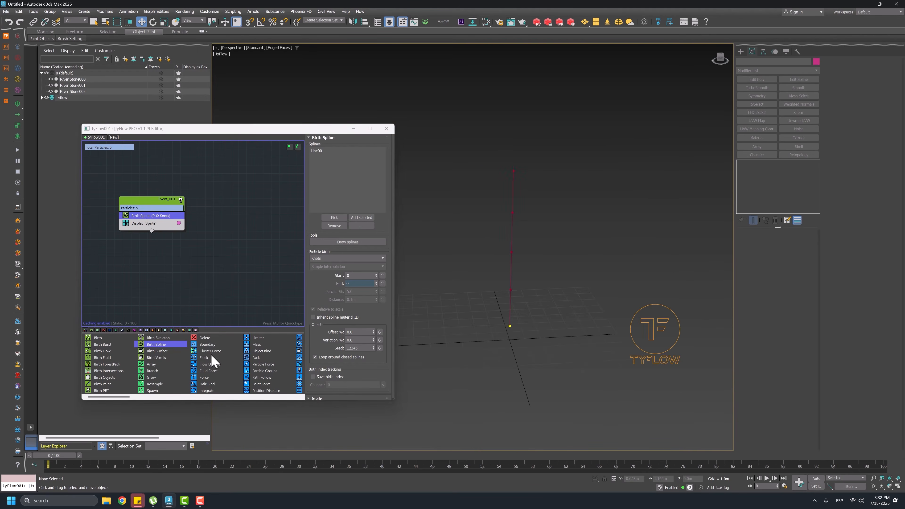
scroll(213, 361, "down", 6)
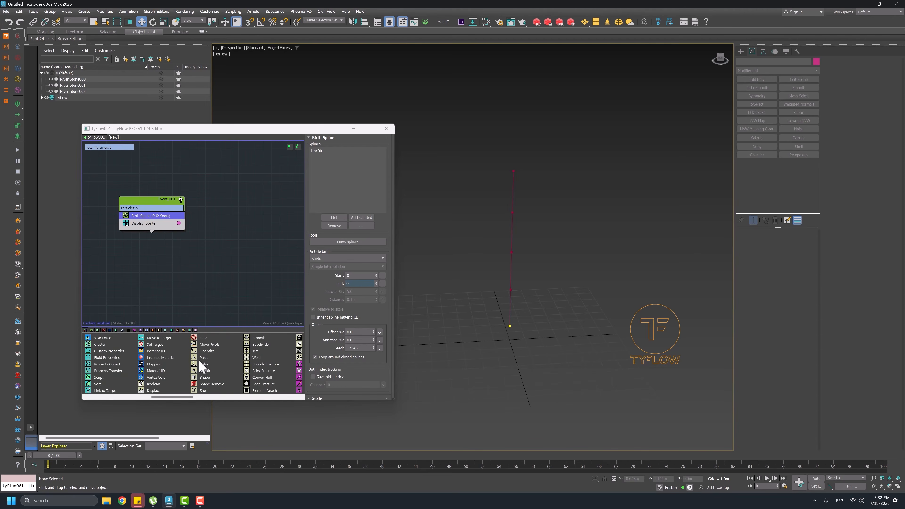
scroll(199, 361, "down", 3)
scroll(180, 362, "up", 3)
left_click_drag(204, 378, 160, 225)
Replace the default 2D triangle in the Shape operator's shape list with the three river stones selected in the scene.
middle_click_drag(420, 216, 593, 244)
middle_click_drag(535, 257, 571, 249)
left_click_drag(619, 258, 415, 369)
scroll(539, 249, "down", 3)
middle_click_drag(540, 247, 496, 252)
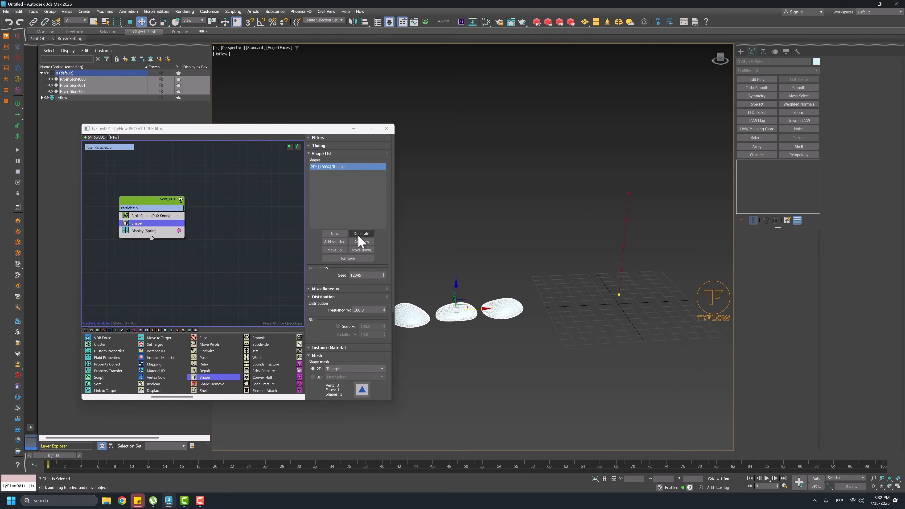
left_click(356, 258)
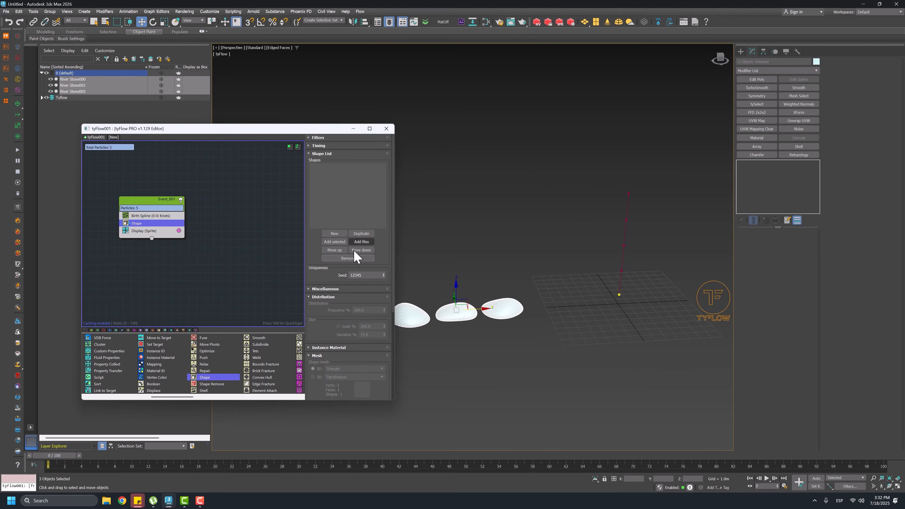
left_click(335, 241)
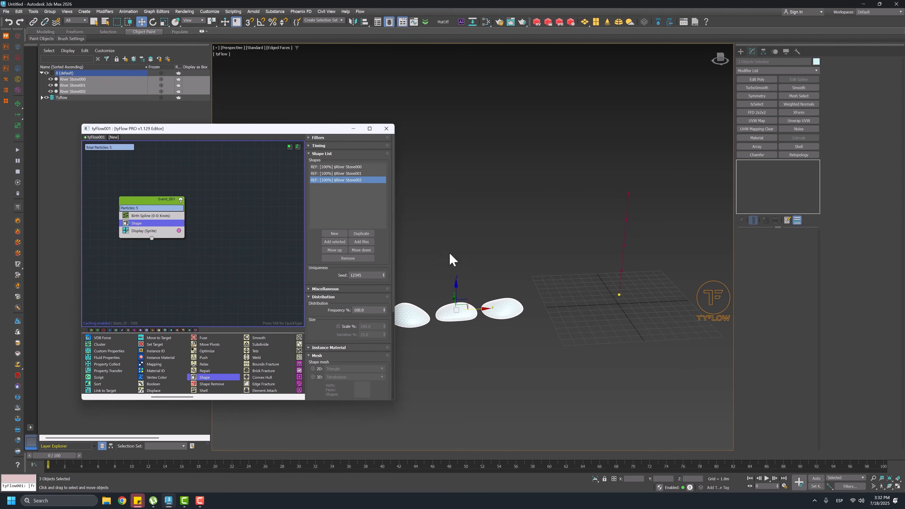
Set the Display operator's mode to Geometry so the stone meshes are drawn on the particles.
middle_click_drag(545, 242, 487, 236)
middle_click_drag(441, 211, 383, 213)
middle_click_drag(512, 245, 484, 245)
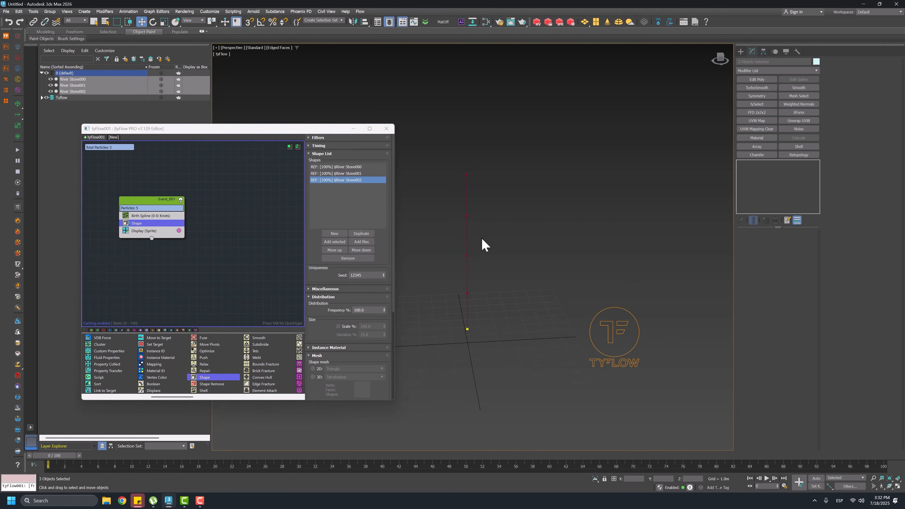
left_click(144, 231)
left_click(347, 150)
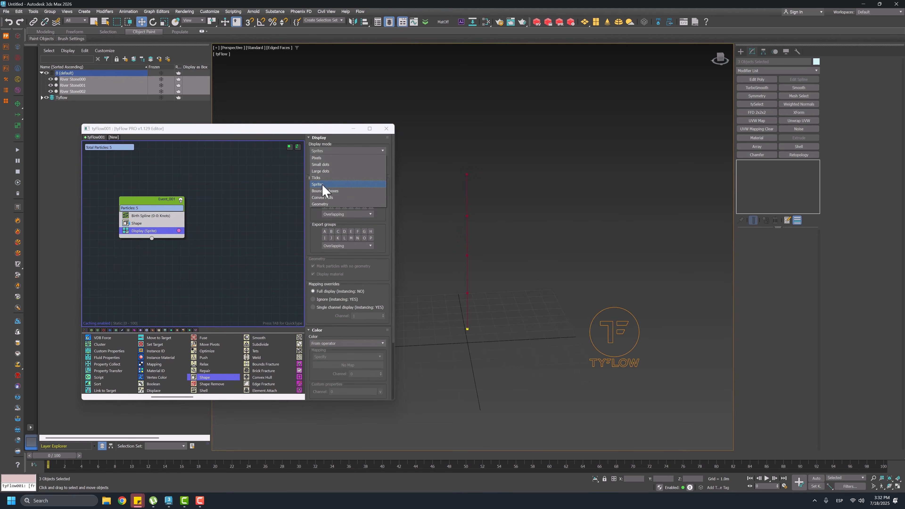
left_click(323, 205)
middle_click_drag(472, 257, 554, 249)
scroll(572, 264, "down", 3)
scroll(576, 254, "up", 3)
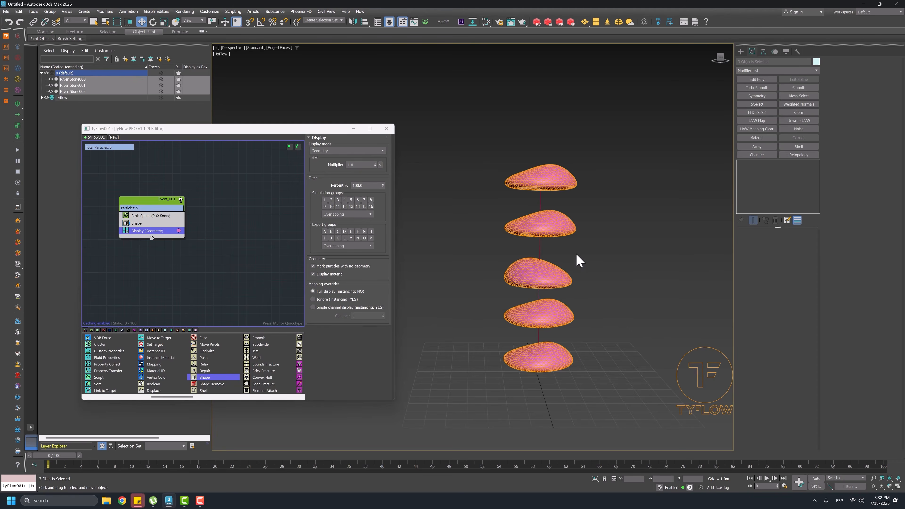
Raise the Shape operator's uniqueness seed to 12349 to vary the stone distribution.
left_click(159, 223)
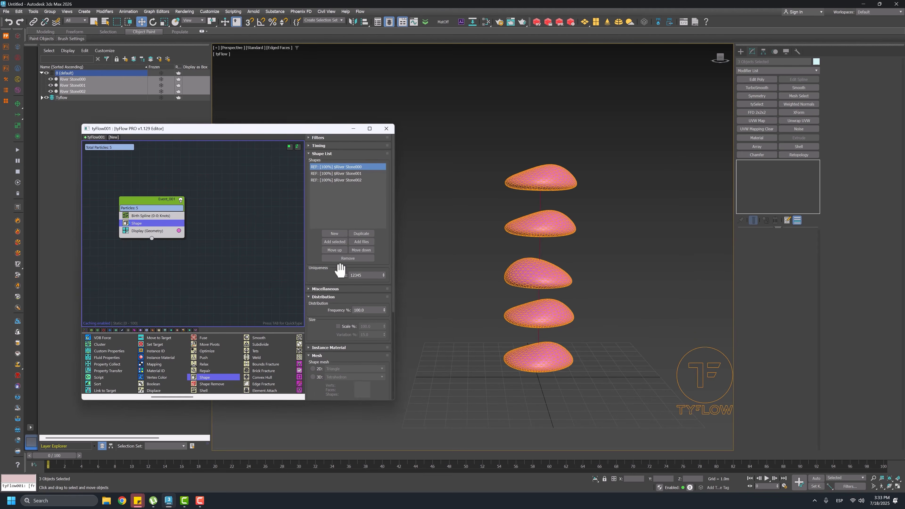
left_click(384, 274)
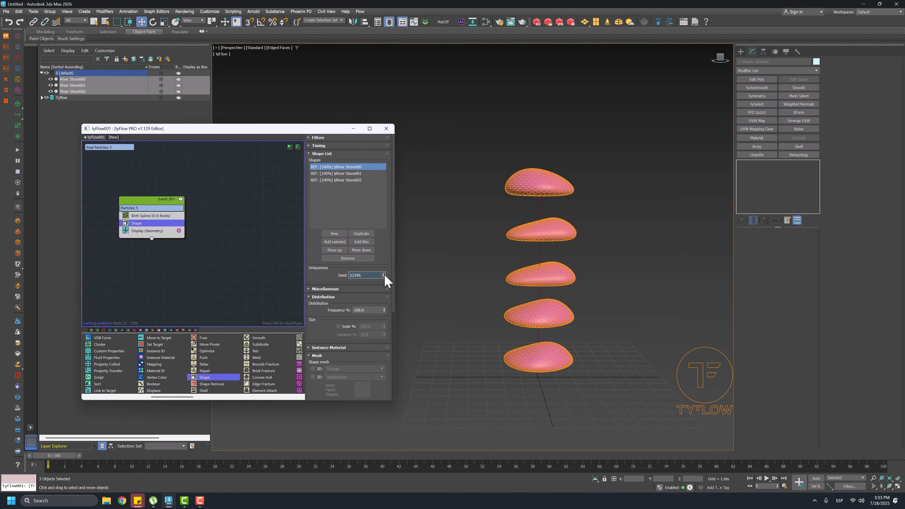
left_click(384, 274)
left_click(384, 274)
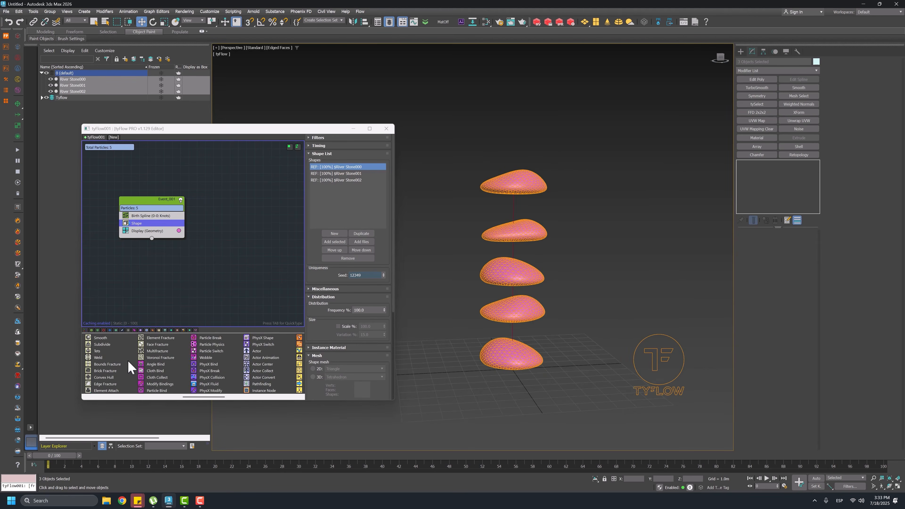
Add a Rotation operator with Random 3D orientation below Shape and lower its interpolation value to 0.35.
scroll(128, 361, "down", 1)
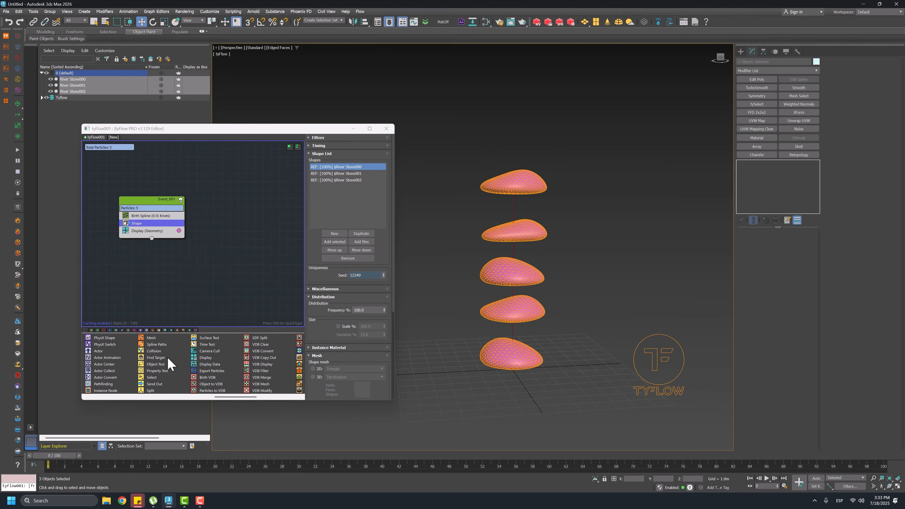
scroll(171, 364, "up", 3)
left_click_drag(206, 338, 139, 232)
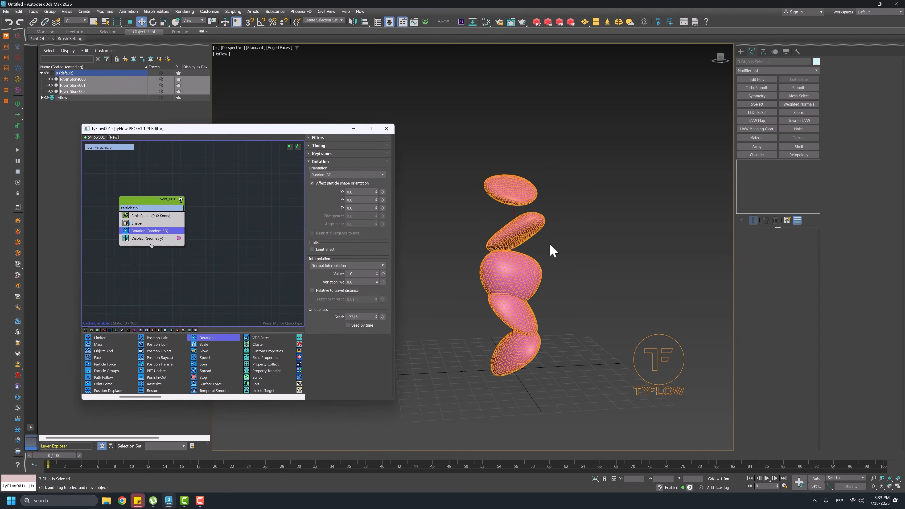
middle_click_drag(524, 260, 516, 261)
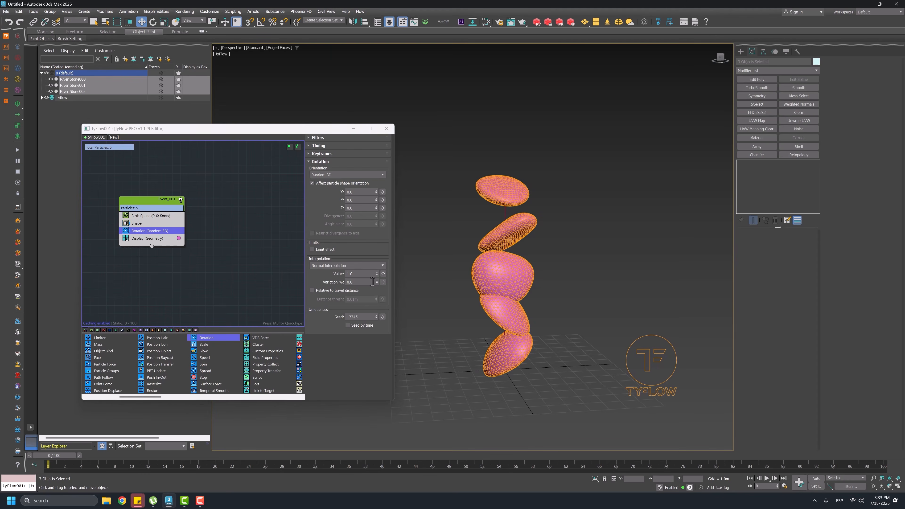
left_click_drag(377, 273, 379, 328)
mouse_move(495, 308)
middle_mouse_down("alt")
mouse_move(501, 314)
mouse_move(496, 299)
middle_mouse_up("alt")
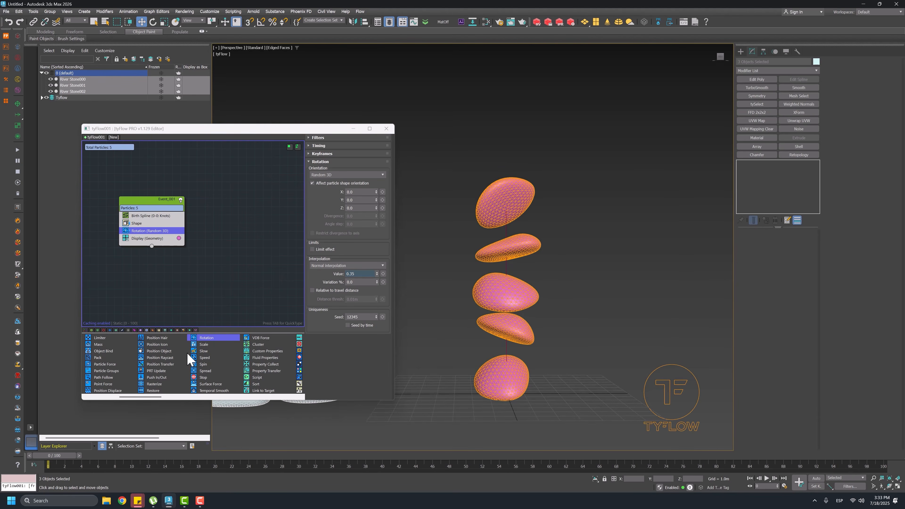
Add a Scale operator below Rotation with Uniform on and a scale variation of 30% on all axes.
left_click_drag(207, 346, 155, 236)
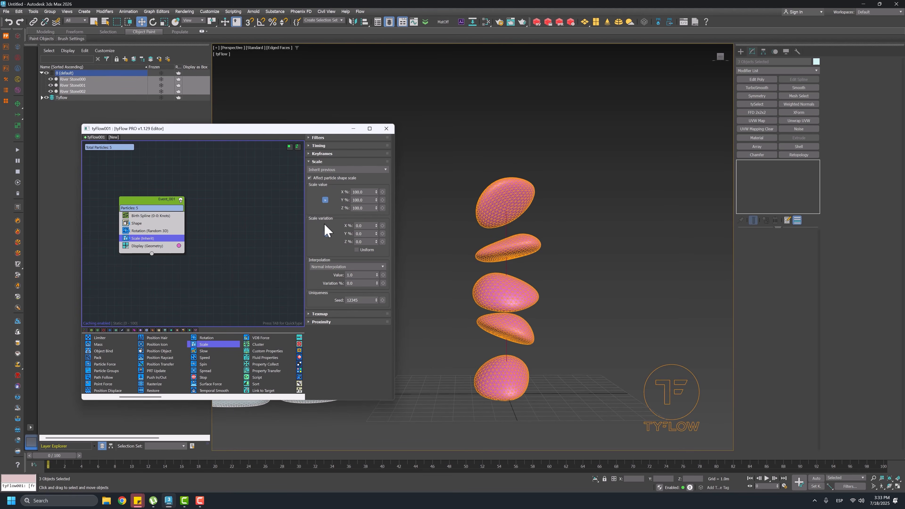
left_click(359, 251)
left_click_drag(377, 226, 377, 225)
left_click_drag(377, 192, 390, 67)
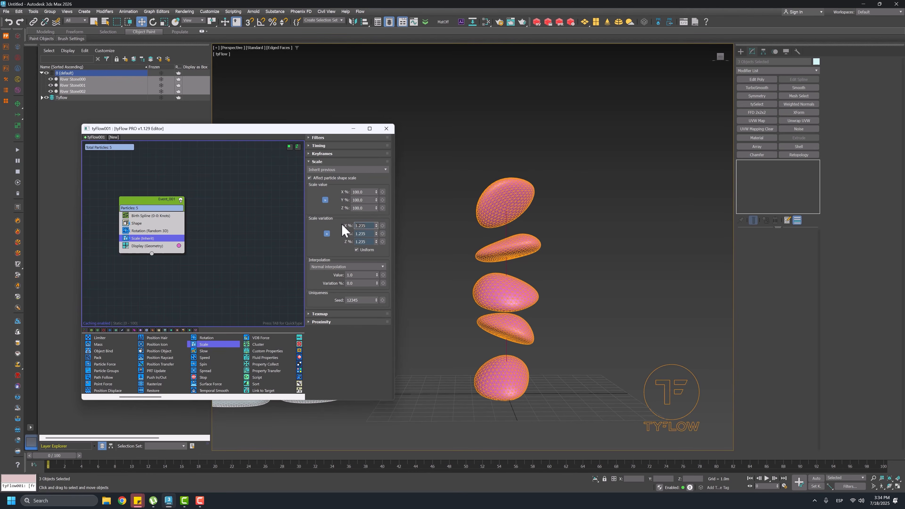
type("30")
key("Return")
Set the Scale operator's scale variation to 50% on X, Y and Z.
scroll(507, 285, "up", 1)
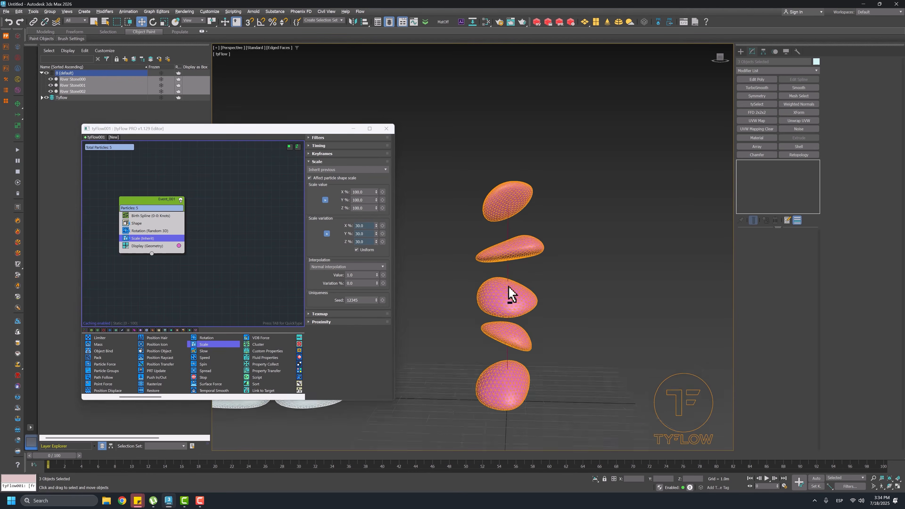
middle_click_drag(507, 285, 518, 289, "alt")
scroll(507, 279, "up", 3)
scroll(503, 285, "up", 1)
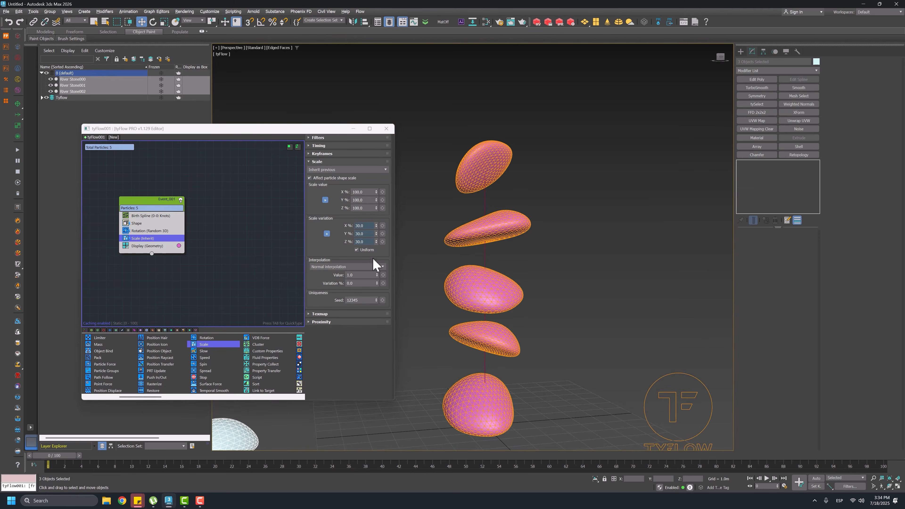
double_click(370, 225)
type("50")
key("Return")
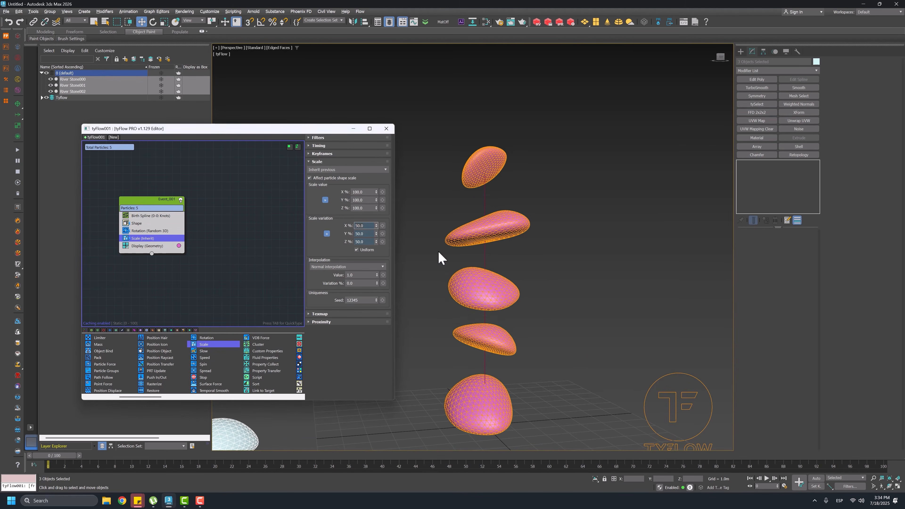
Increase the Scale operator's scale value to about 169% on all axes, bringing the stones closer together.
scroll(462, 264, "down", 3)
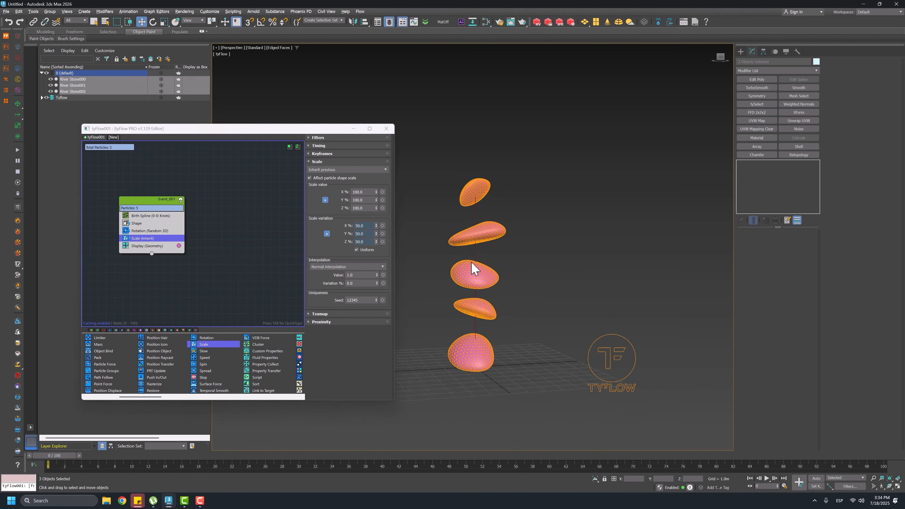
scroll(463, 260, "up", 3)
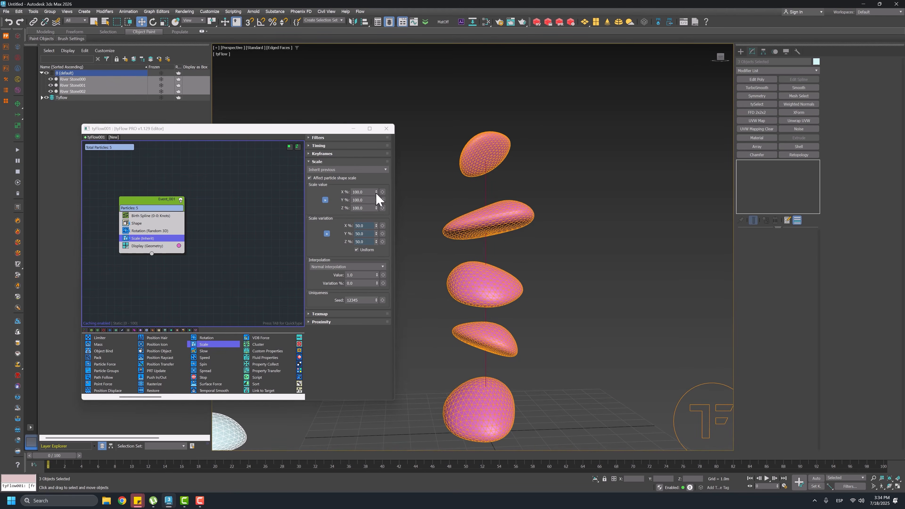
left_click_drag(376, 194, 378, 162)
scroll(449, 237, "down", 2)
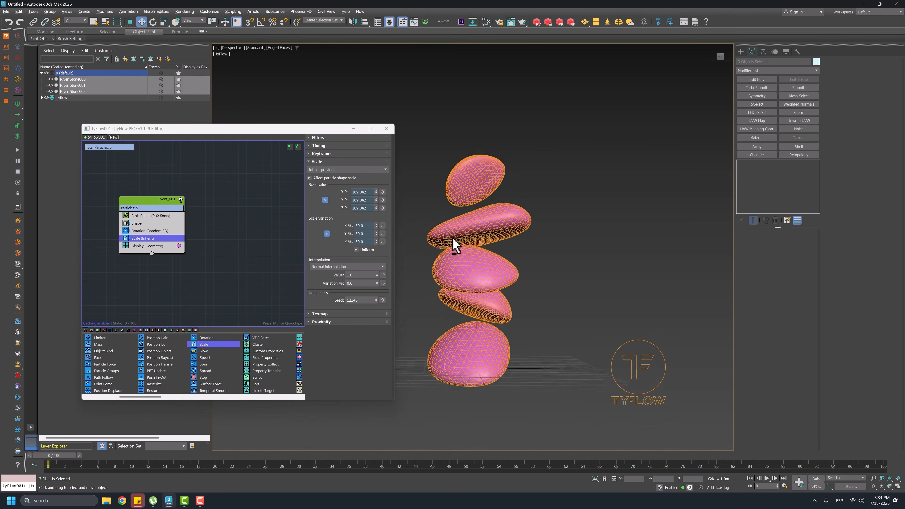
Increase the Scale operator's scale value to about 176% on all axes.
middle_click_drag(453, 238, 431, 251, "alt")
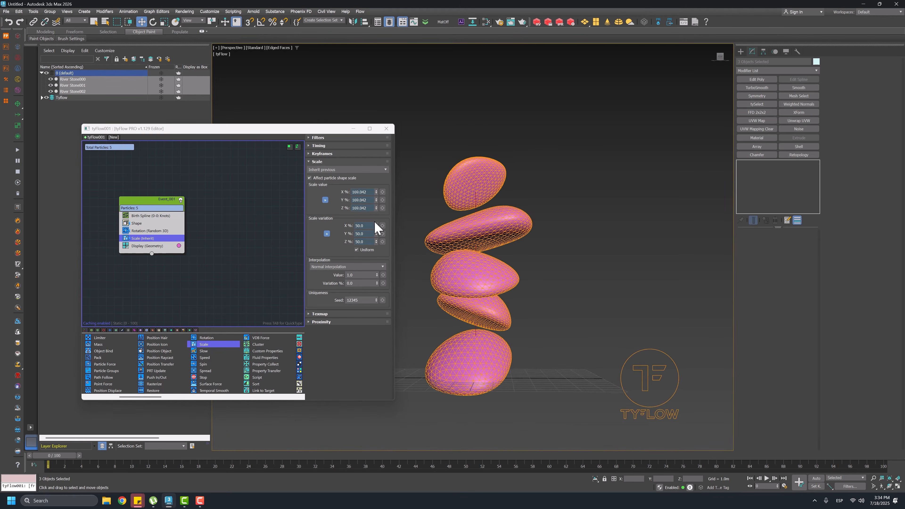
left_click_drag(377, 197, 376, 188)
scroll(479, 252, "up", 3)
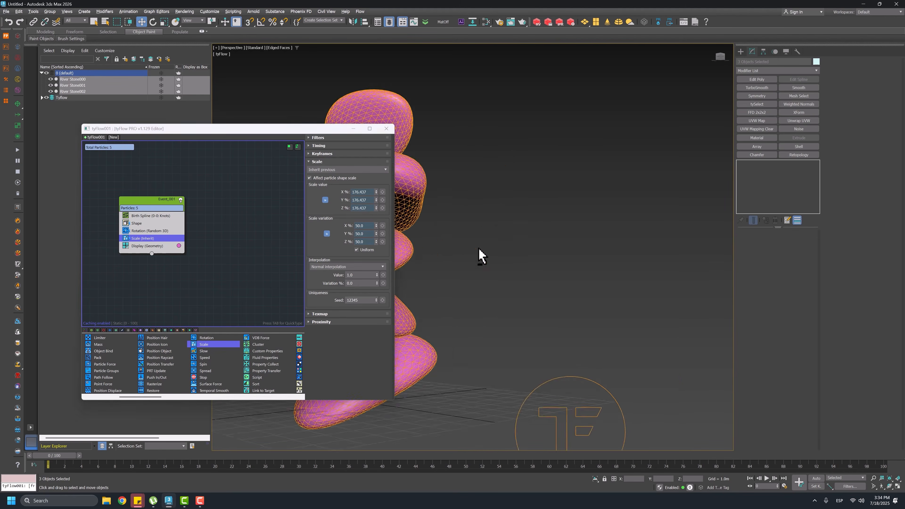
scroll(479, 250, "down", 5)
middle_click_drag(479, 251, 506, 280)
Select the vertical spline running through the stones and examine how closely the stack fits together.
left_click(547, 364)
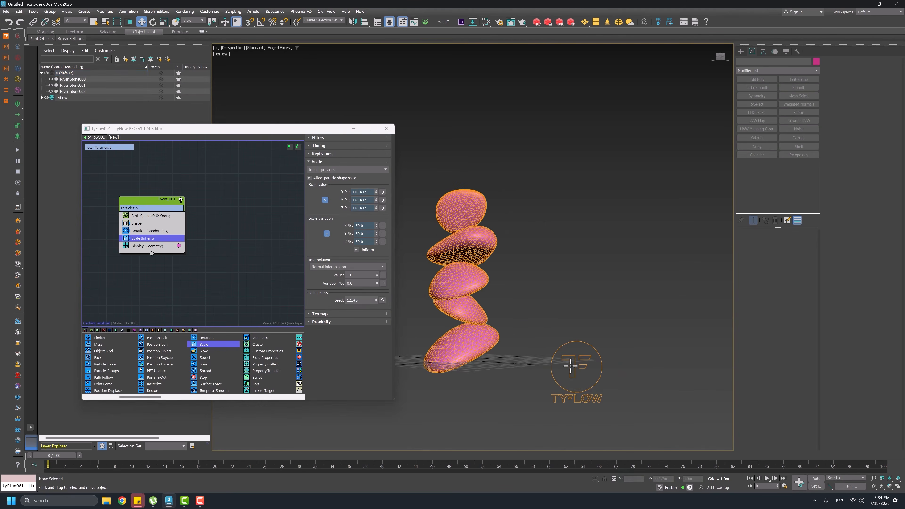
left_click(463, 326)
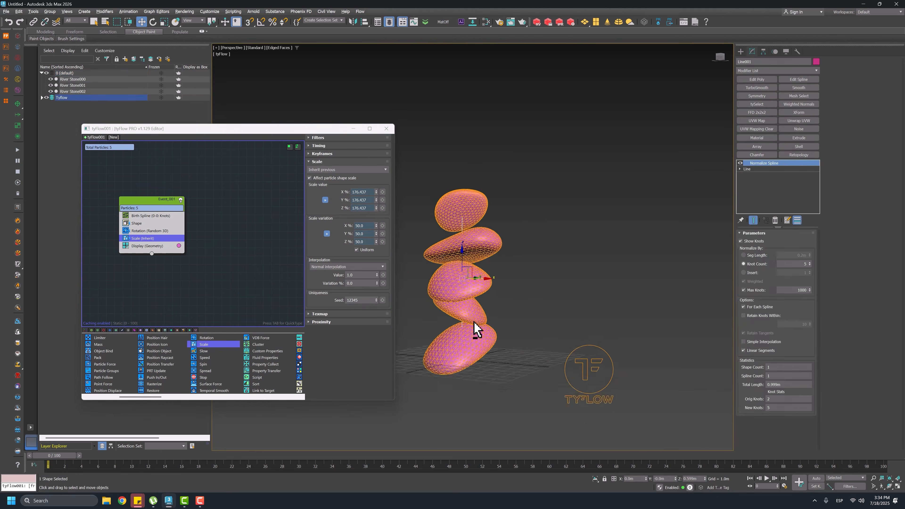
middle_click_drag(475, 322, 494, 320, "alt")
scroll(472, 321, "up", 3)
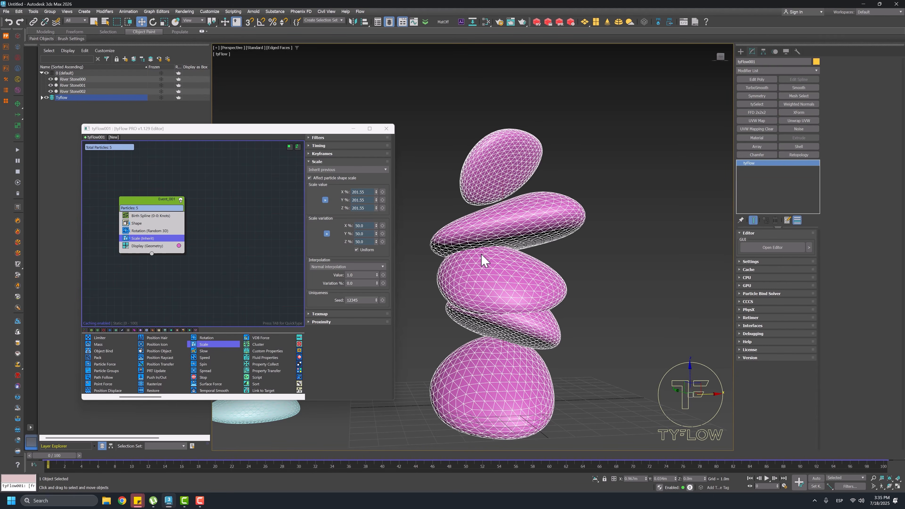
middle_click_drag(482, 254, 490, 262)
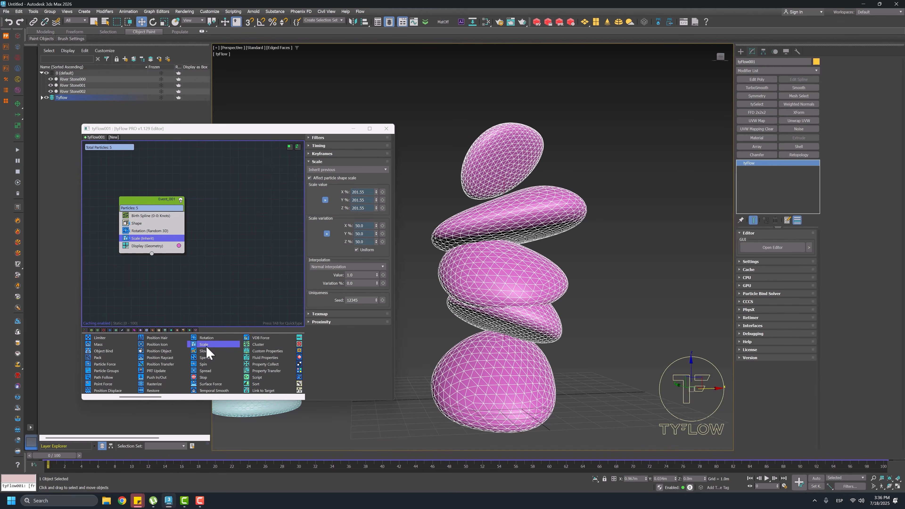
Add a second Scale operator below the first, with a scale value of about 53% on all axes and Continuous timing.
left_click_drag(207, 348, 149, 244)
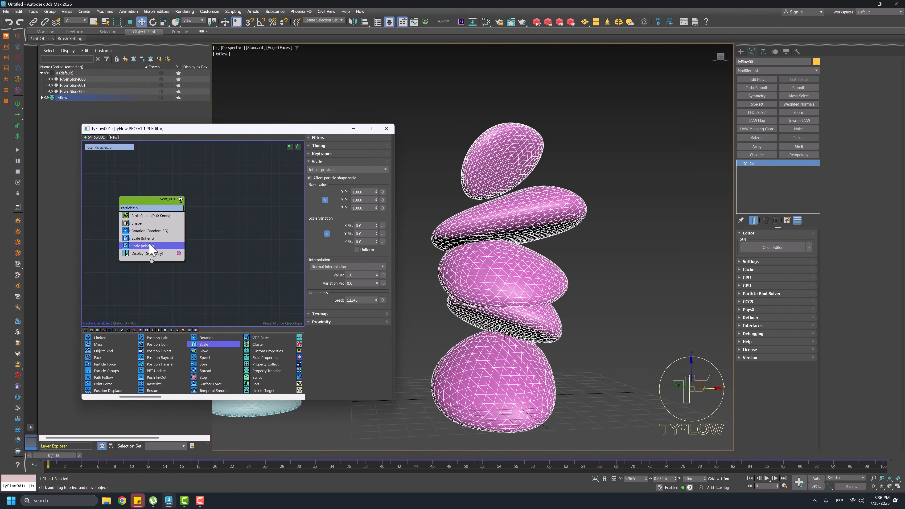
left_click_drag(376, 193, 378, 250)
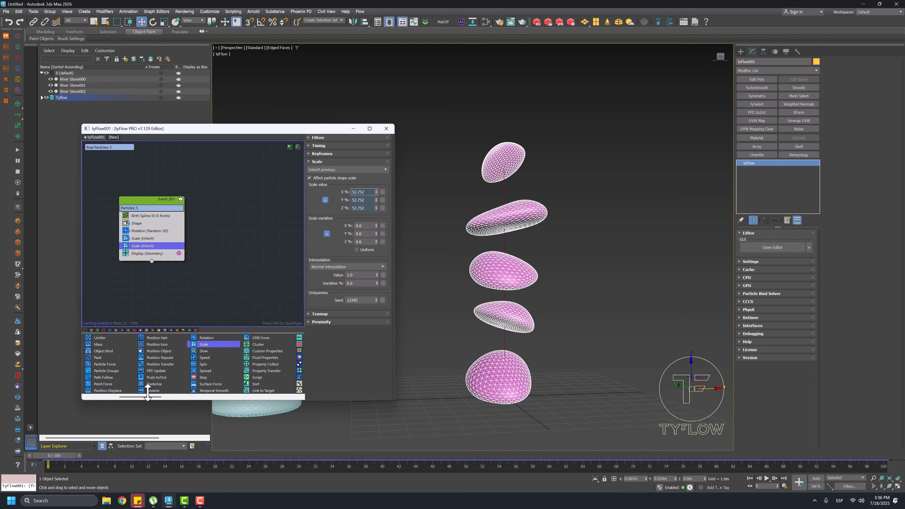
left_click(325, 146)
left_click(329, 154)
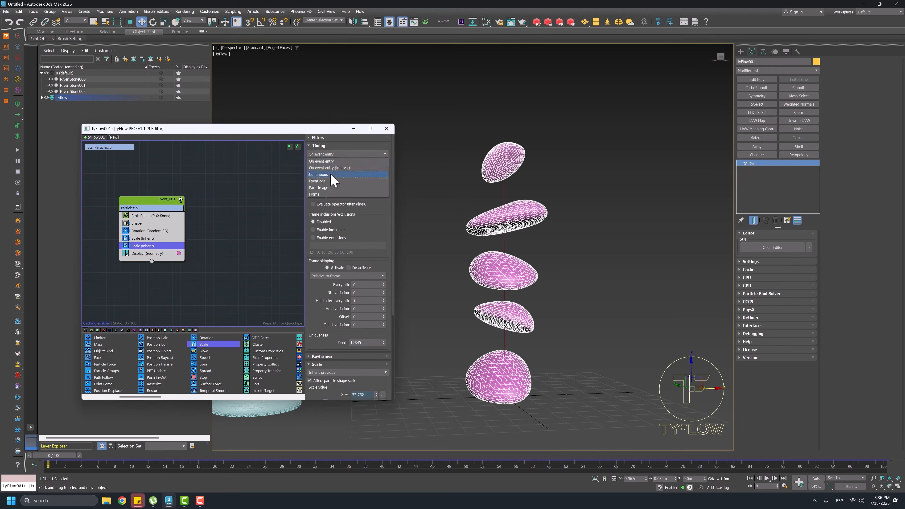
left_click(331, 175)
left_click(314, 146)
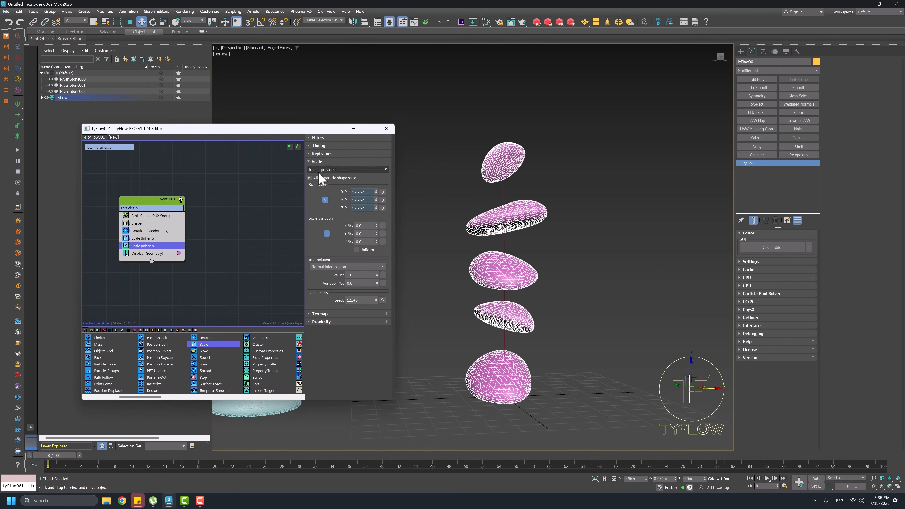
Set the second Scale operator's interpolation to Curve interpolation (static), preview the scaling over the timeline, and return to frame 0.
left_click(326, 267)
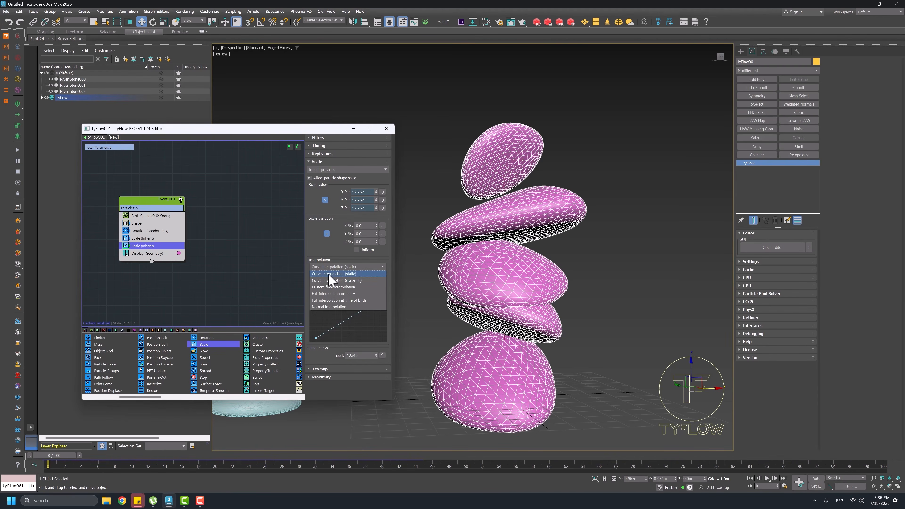
left_click(350, 277)
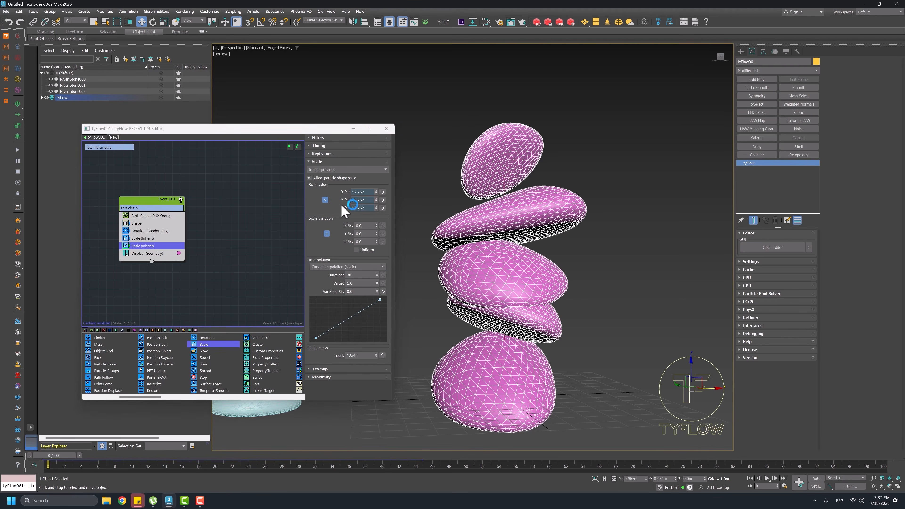
left_click_drag(58, 460, 207, 458)
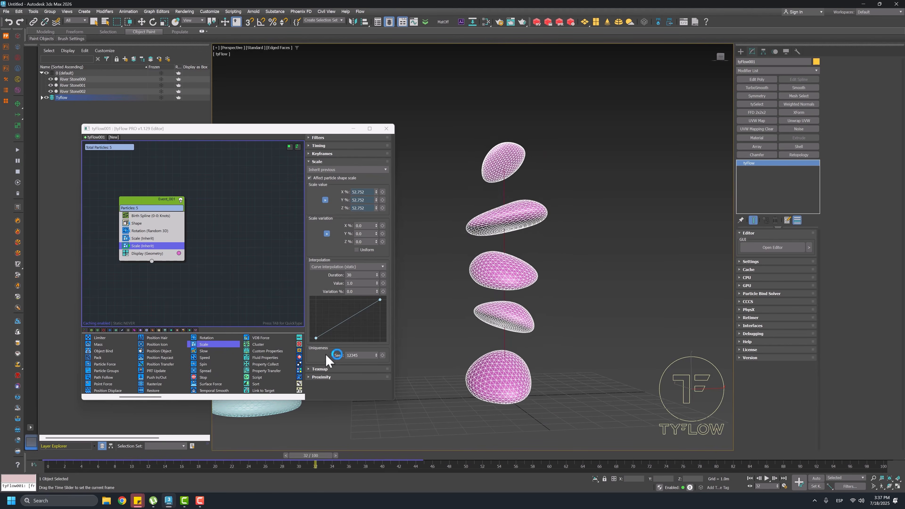
key("Home")
key("w")
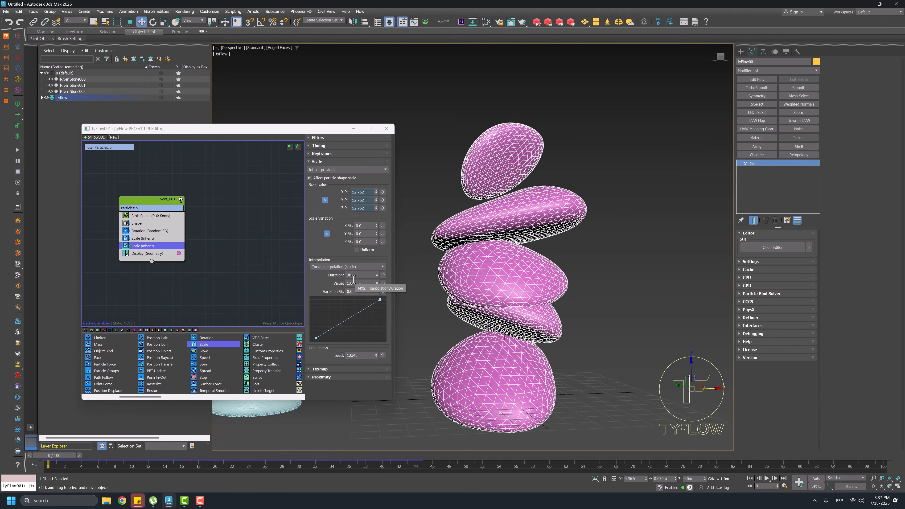
Apply a descending linear preset to the second Scale operator's interpolation curve and preview the stones growing over time.
right_click(331, 314)
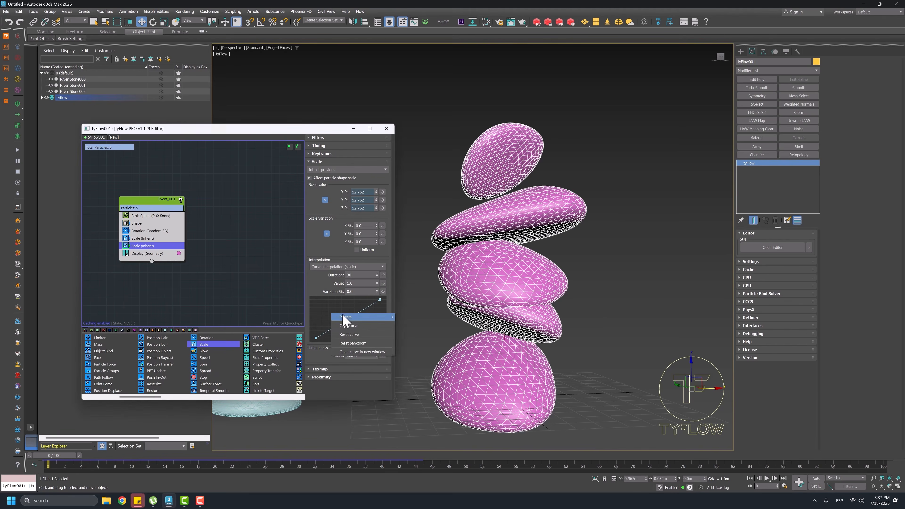
mouse_move(344, 317)
left_click(432, 319)
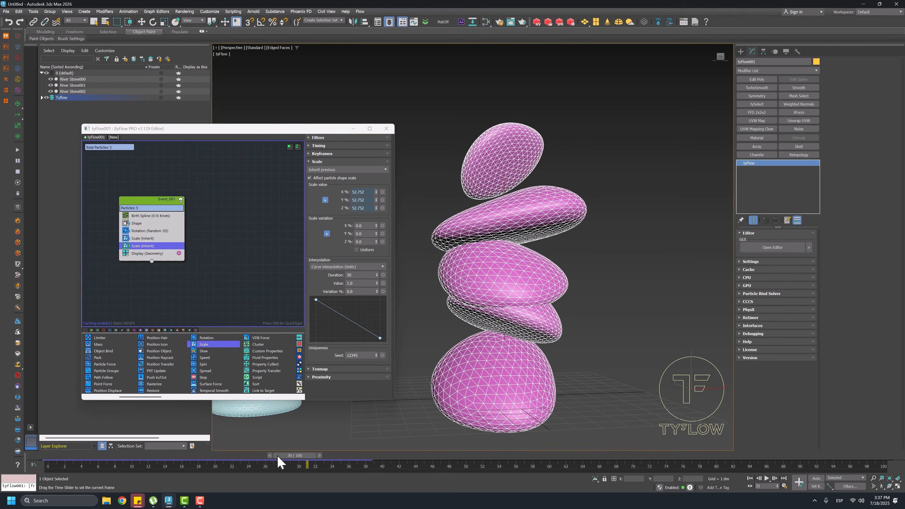
mouse_move(71, 456)
left_mouse_down()
mouse_move(427, 435)
mouse_move(166, 463)
mouse_move(53, 458)
left_mouse_up()
Add a PhysX Shape operator between the second Scale and Display operators and preview the simulation from the first frame.
scroll(109, 344, "down", 3)
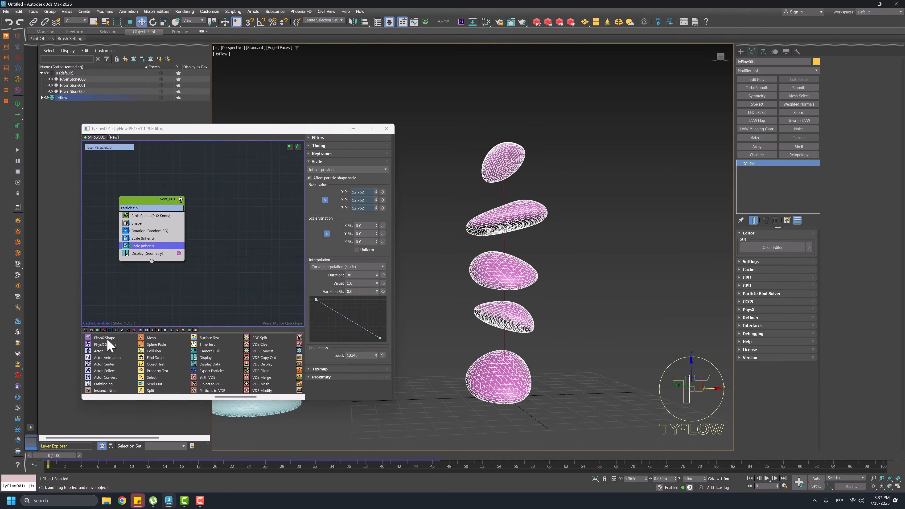
left_click_drag(107, 340, 146, 263)
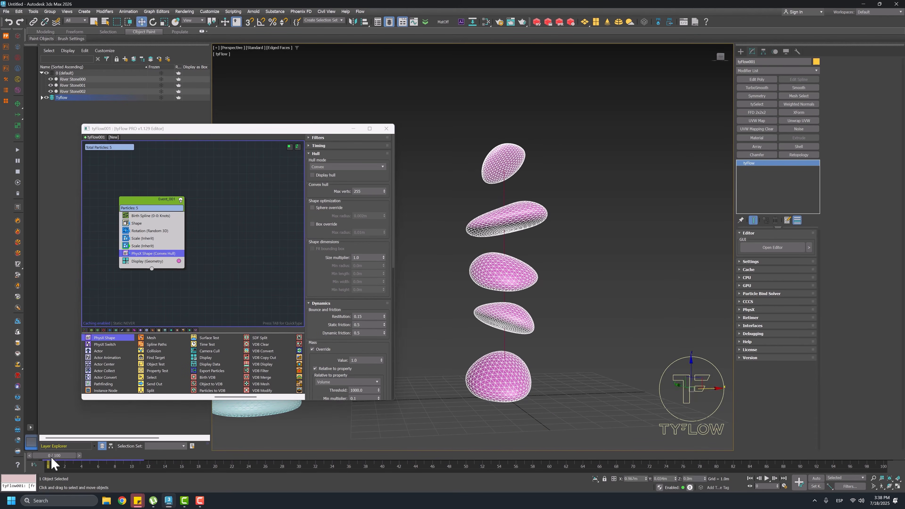
left_click_drag(53, 464, 3, 484)
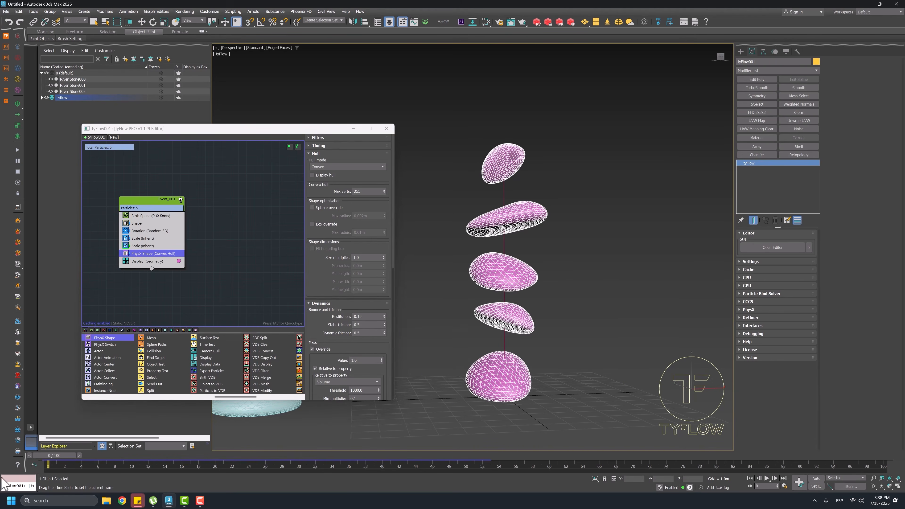
key("w")
Set the second Scale operator's interpolation duration to 10 and preview the simulation from frame 0.
left_click(144, 245)
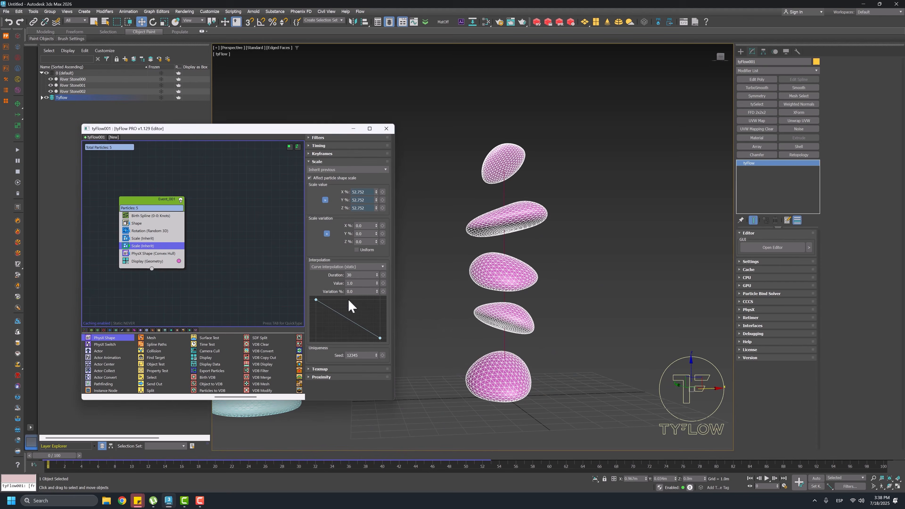
double_click(361, 274)
type("10")
key("Return")
mouse_move(53, 463)
left_mouse_down()
mouse_move(285, 468)
mouse_move(111, 501)
mouse_move(243, 492)
mouse_move(221, 483)
mouse_move(2, 501)
mouse_move(165, 458)
mouse_move(36, 463)
left_mouse_up()
key("w")
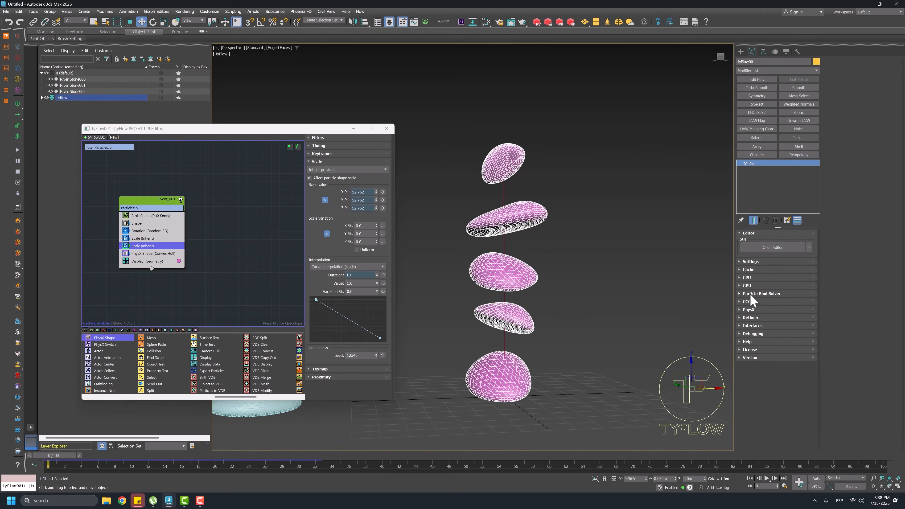
Disable default gravity in the tyFlow object's PhysX settings.
left_click(740, 309)
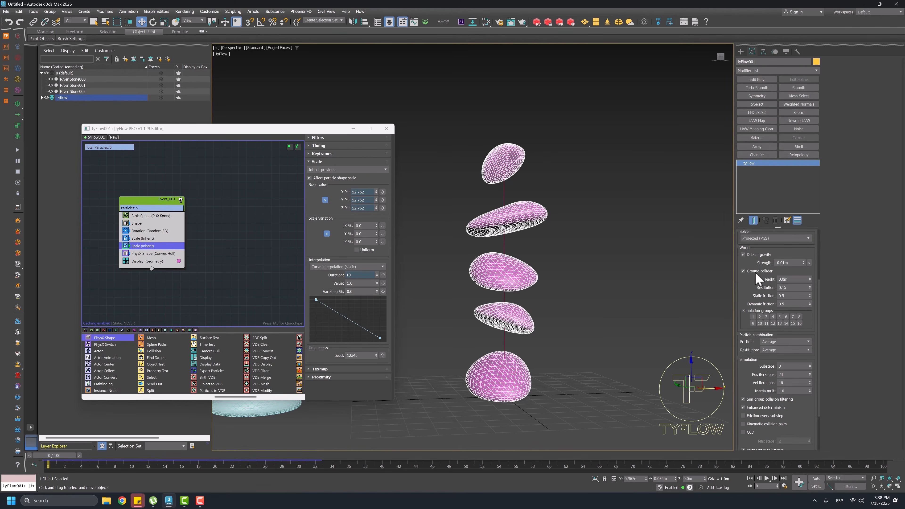
left_click(743, 255)
Add a Force operator above PhysX Shape, set its Built-in Noise 1 strength to 0.001m, and preview the motion.
scroll(210, 387, "up", 5)
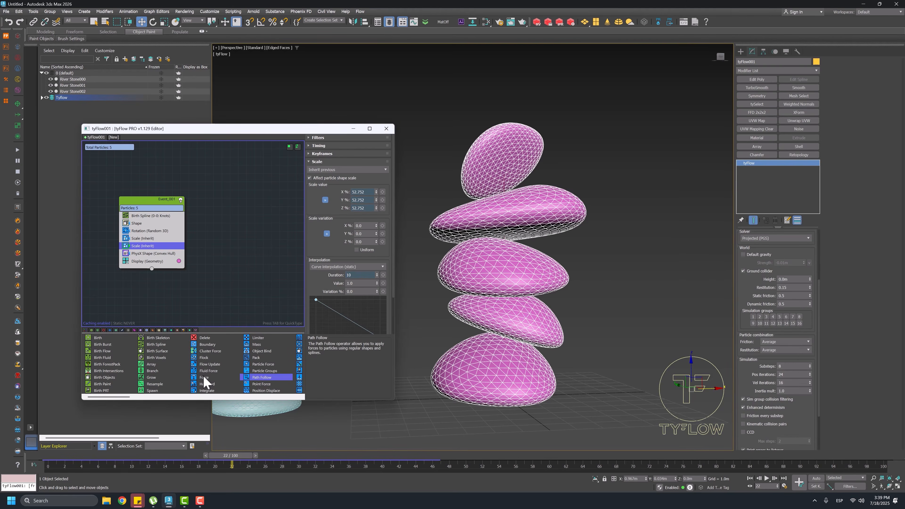
left_click_drag(204, 377, 146, 256)
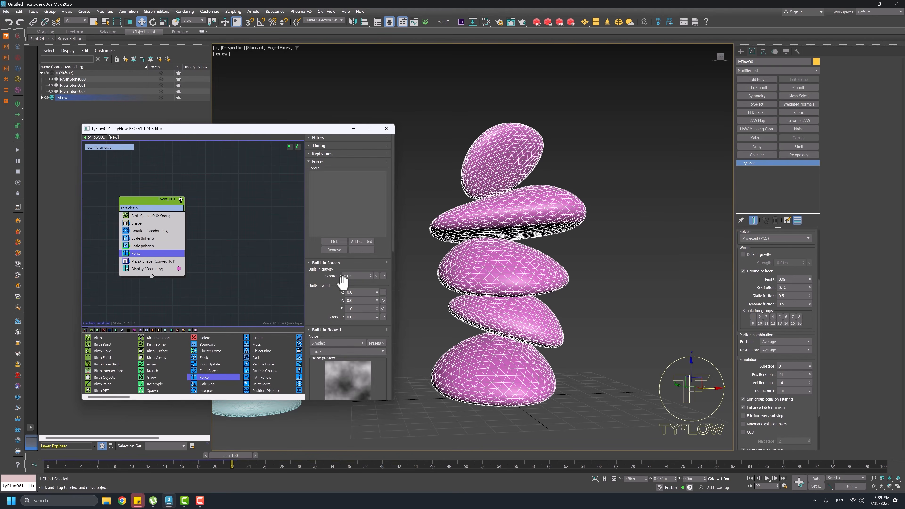
left_click_drag(323, 299, 338, 262)
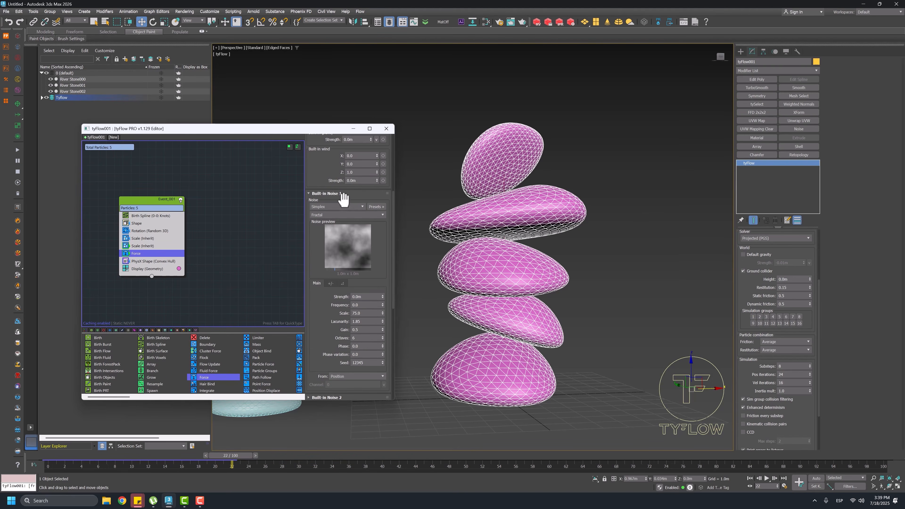
left_click(383, 296)
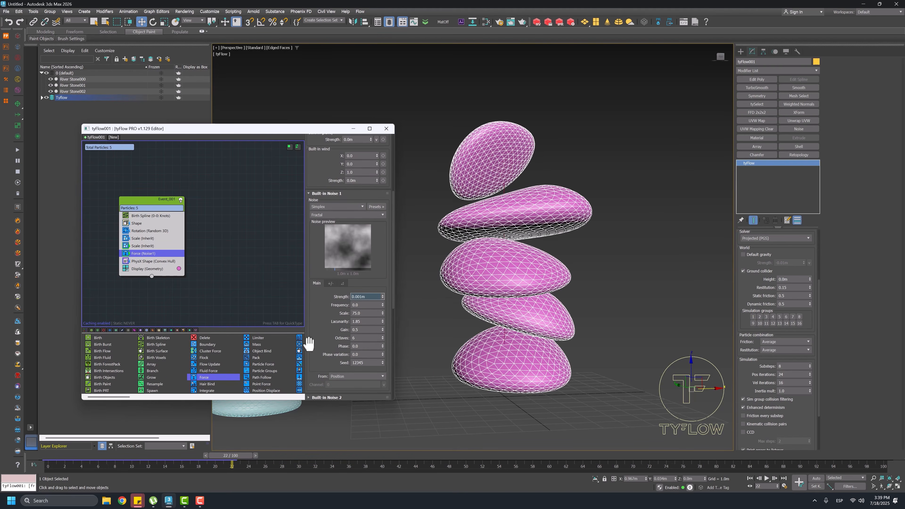
mouse_move(86, 457)
left_mouse_down()
mouse_move(58, 459)
mouse_move(262, 461)
mouse_move(438, 433)
mouse_move(343, 459)
mouse_move(71, 460)
left_mouse_up()
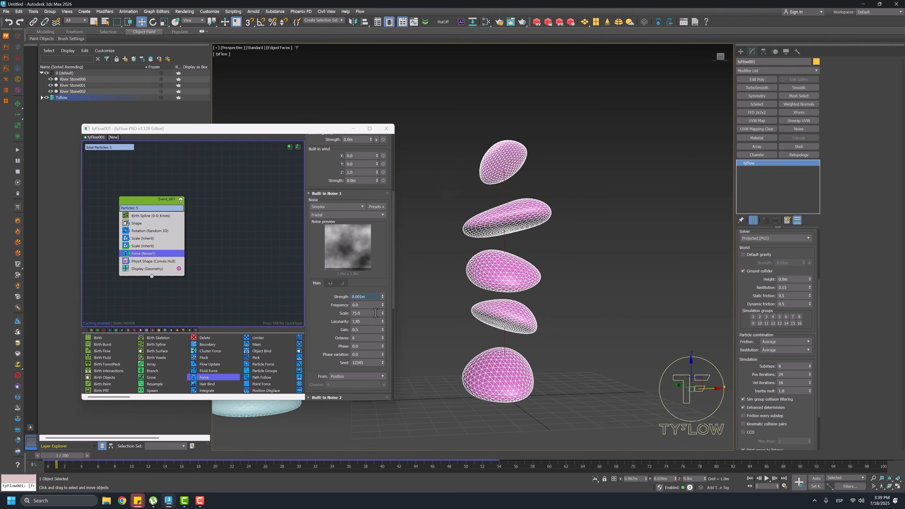
Set the Force operator's Built-in Noise 1 scale to 40 and preview the motion from the first frames.
left_click_drag(375, 313, 312, 311)
type("40")
key("Return")
mouse_move(63, 457)
left_mouse_down()
mouse_move(269, 463)
mouse_move(366, 453)
mouse_move(53, 456)
left_mouse_up()
Set the Force operator's Built-in Noise 1 scale to 10, preview the drifting stones along the timeline, and return to frame 0.
left_click_drag(366, 313, 275, 337)
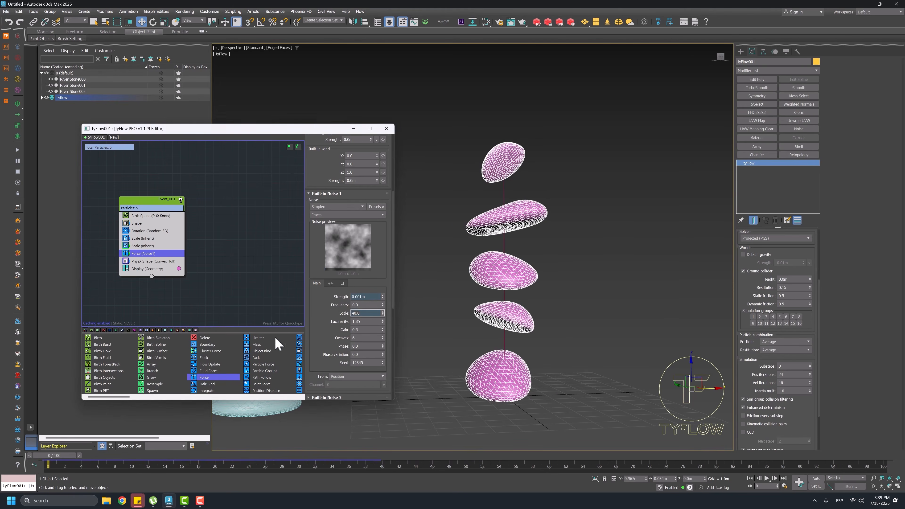
type("10")
key("Return")
mouse_move(68, 456)
left_mouse_down()
mouse_move(281, 462)
mouse_move(480, 444)
mouse_move(623, 413)
mouse_move(156, 495)
mouse_move(60, 481)
mouse_move(82, 460)
mouse_move(233, 453)
mouse_move(449, 415)
mouse_move(142, 461)
mouse_move(62, 450)
left_mouse_up()
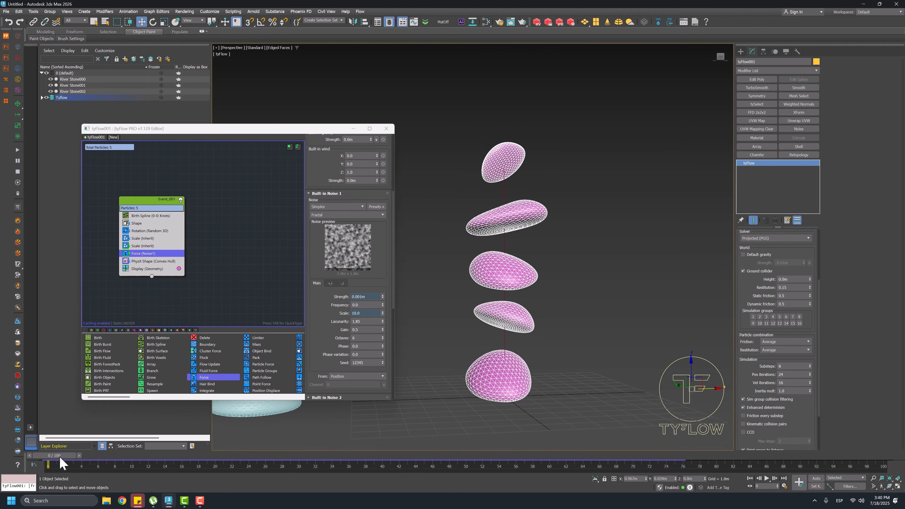
left_click_drag(60, 461, 533, 317)
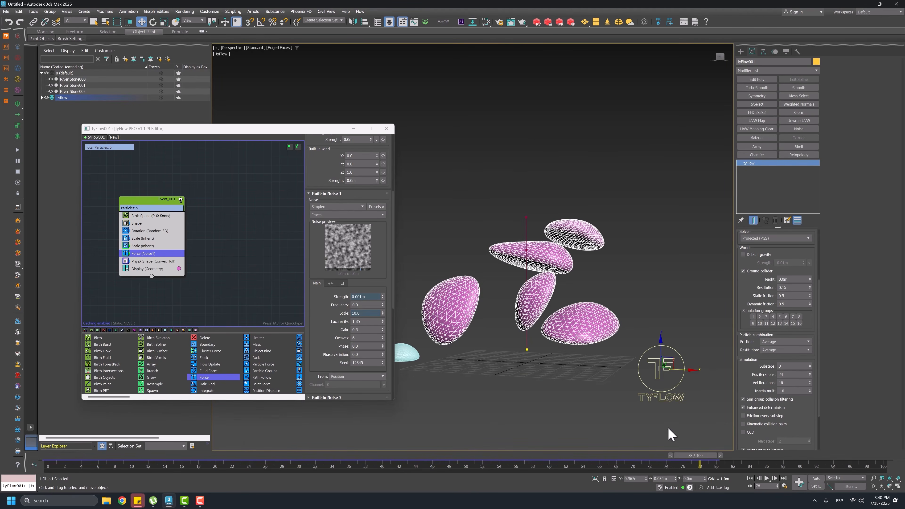
left_click_drag(697, 461, 24, 483)
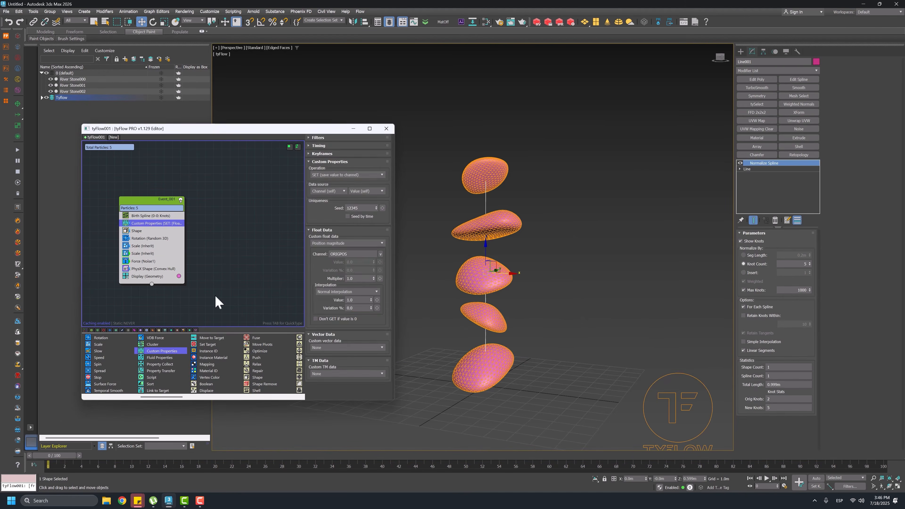
Delete the existing Custom Properties operator and add a new one directly below Shape.
key("Delete")
left_click_drag(157, 350, 150, 228)
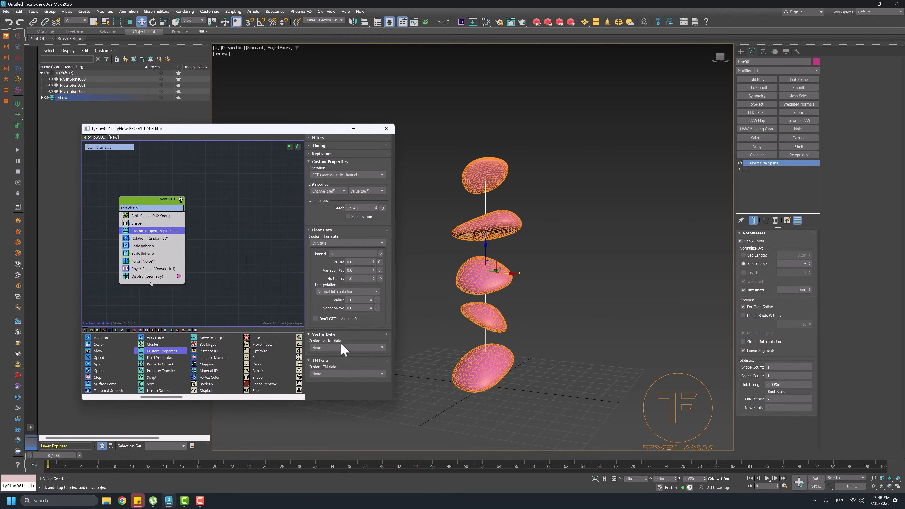
Set the Custom Properties operator's custom TM data to Position and name its channel ORIGPOS.
left_click(334, 374)
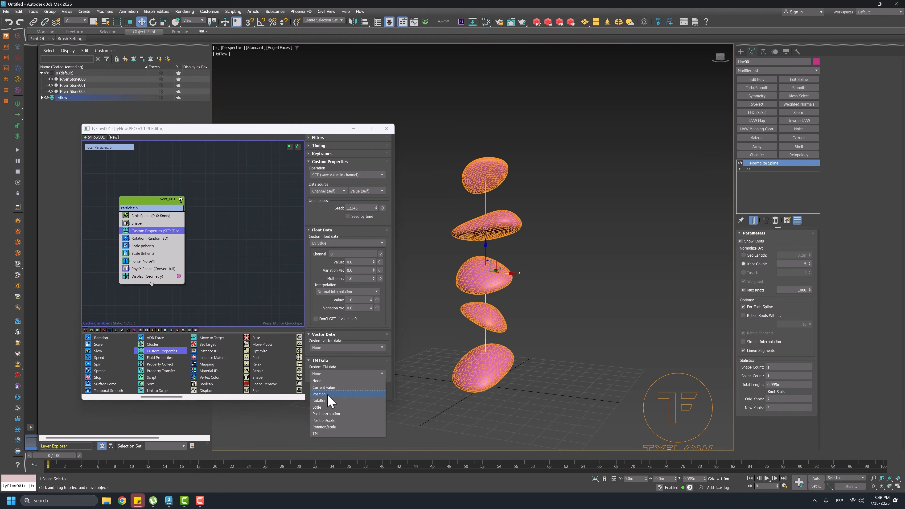
left_click(328, 394)
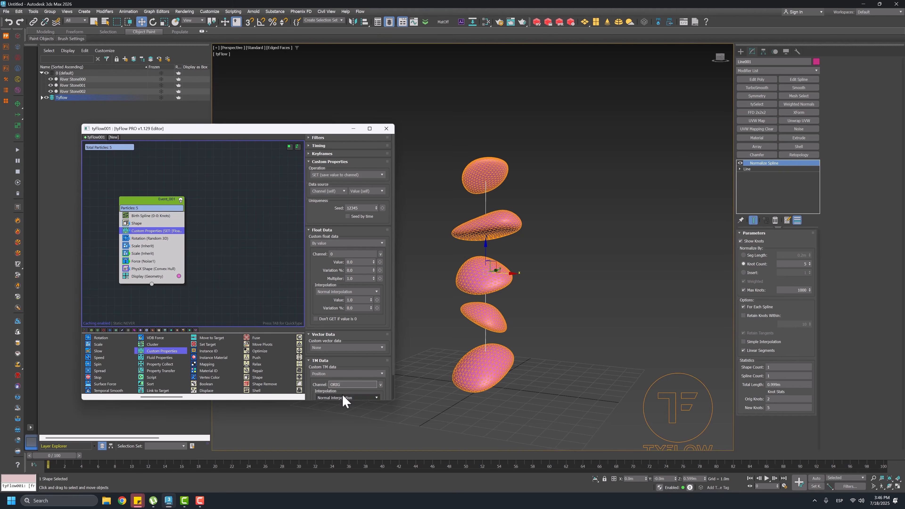
type("ORIGPOS")
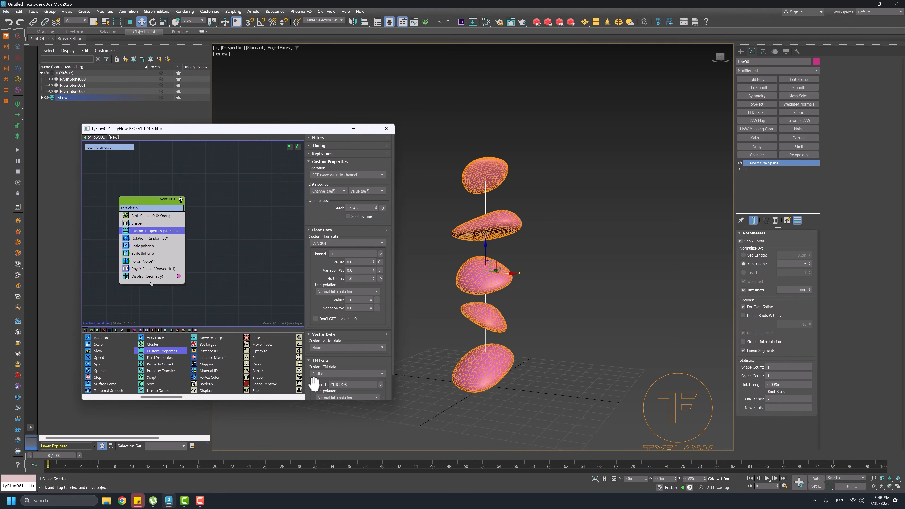
Preview the stones' drift along the timeline and add a Find Target operator directly below PhysX Shape.
scroll(313, 383, "down", 2)
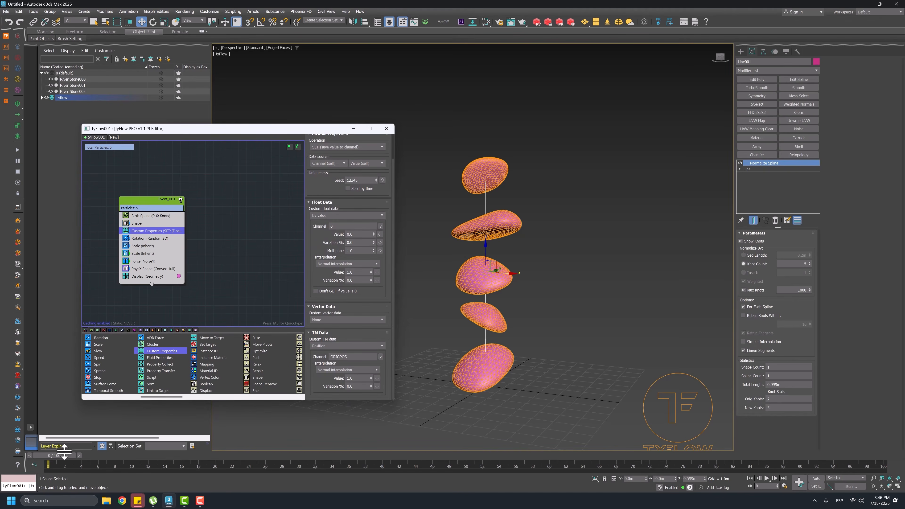
left_click_drag(65, 455, 185, 455)
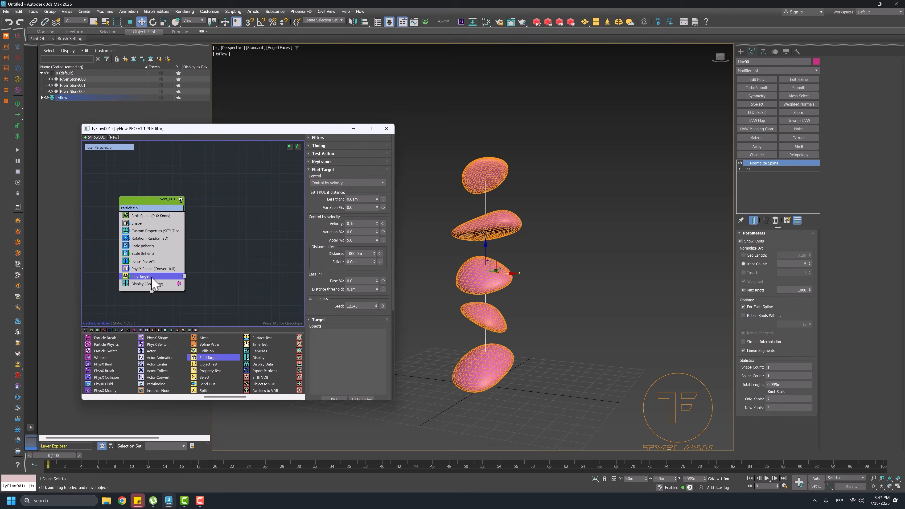
key("Delete")
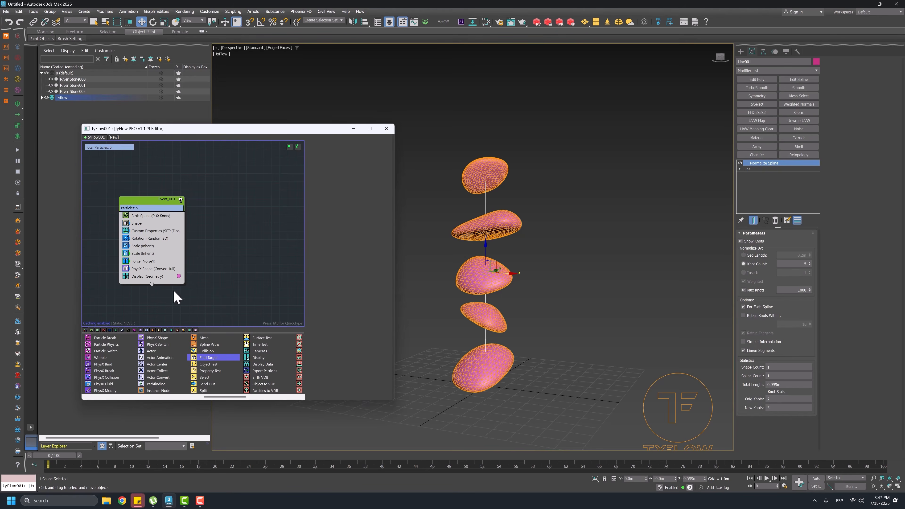
left_click_drag(208, 359, 144, 279)
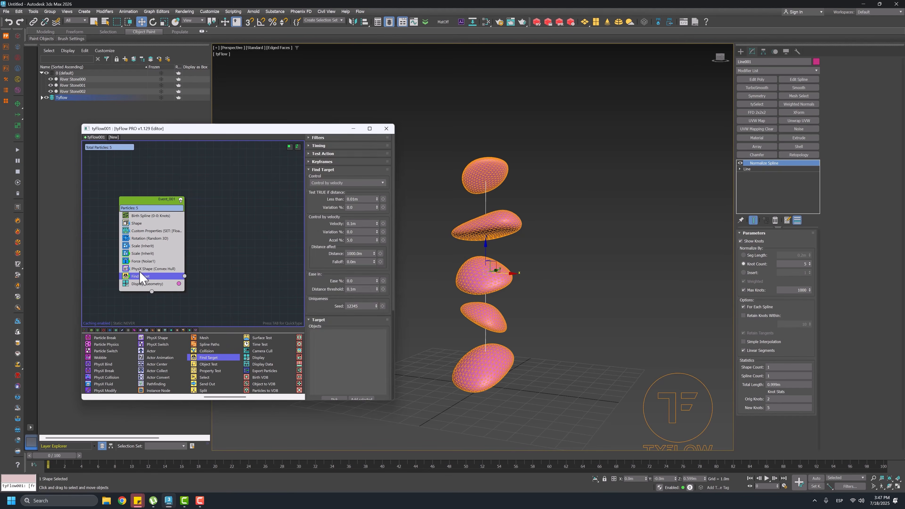
Set the Find Target operator's target point to Custom TM with channel ORIGPOS and preview the stones' motion along the timeline.
scroll(325, 349, "down", 5)
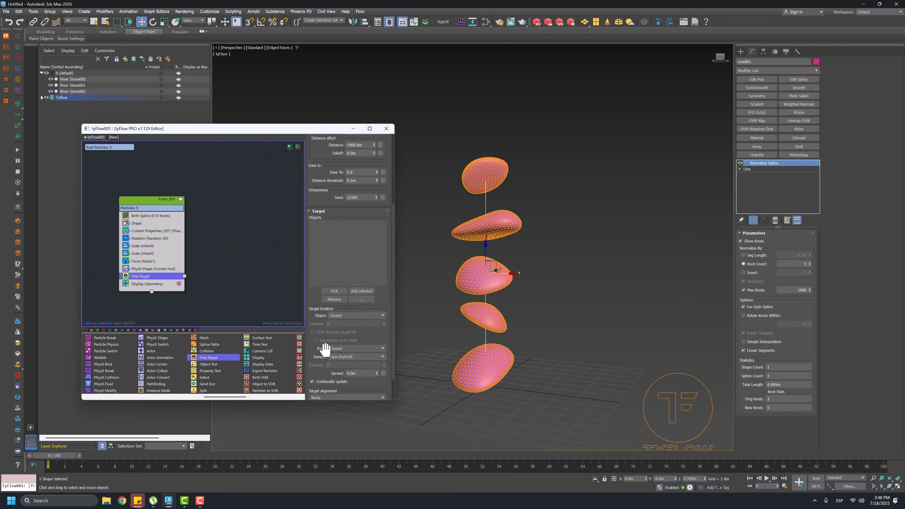
left_click(341, 349)
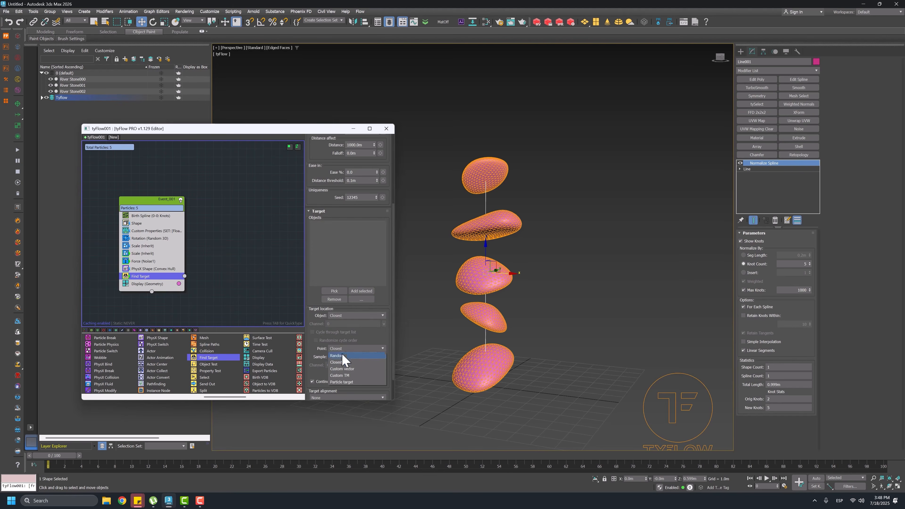
left_click(339, 376)
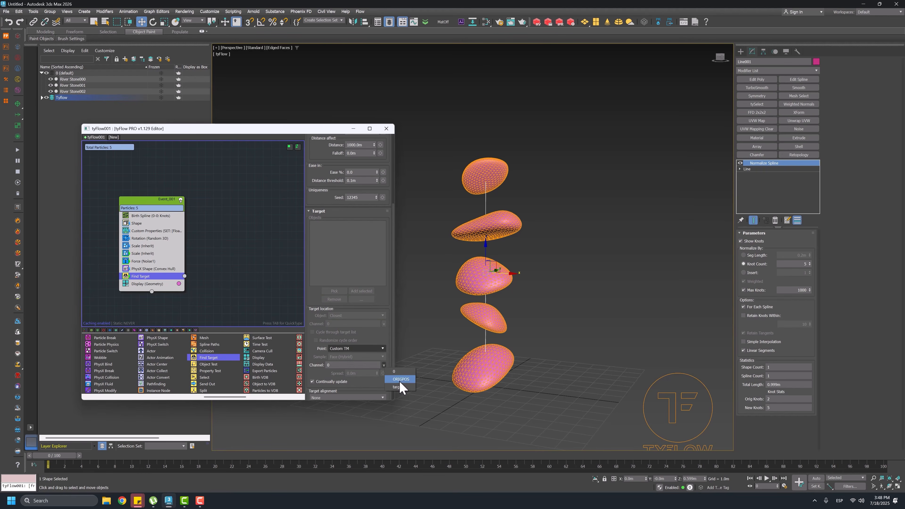
left_click(400, 380)
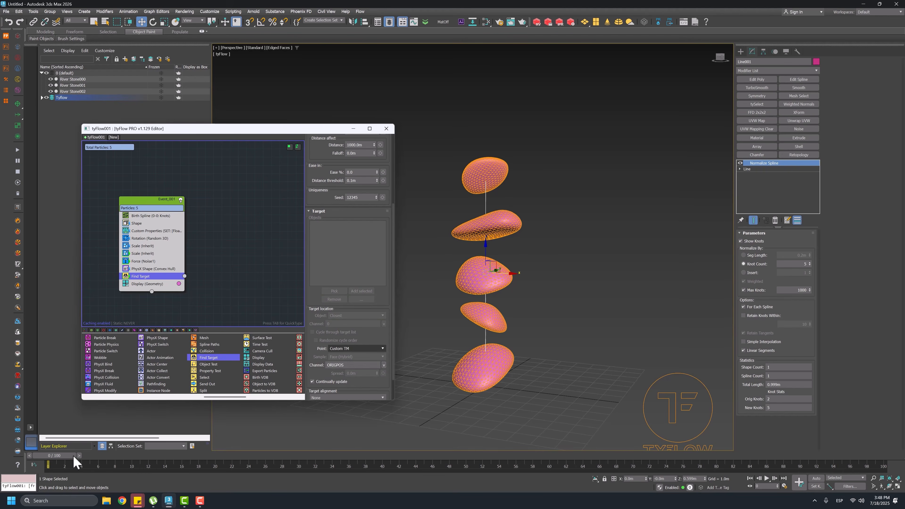
left_click_drag(74, 458, 560, 415)
middle_click_drag(531, 377, 502, 343, "alt")
mouse_move(537, 399)
middle_mouse_down("alt")
mouse_move(527, 380)
mouse_move(529, 389)
middle_mouse_up("alt")
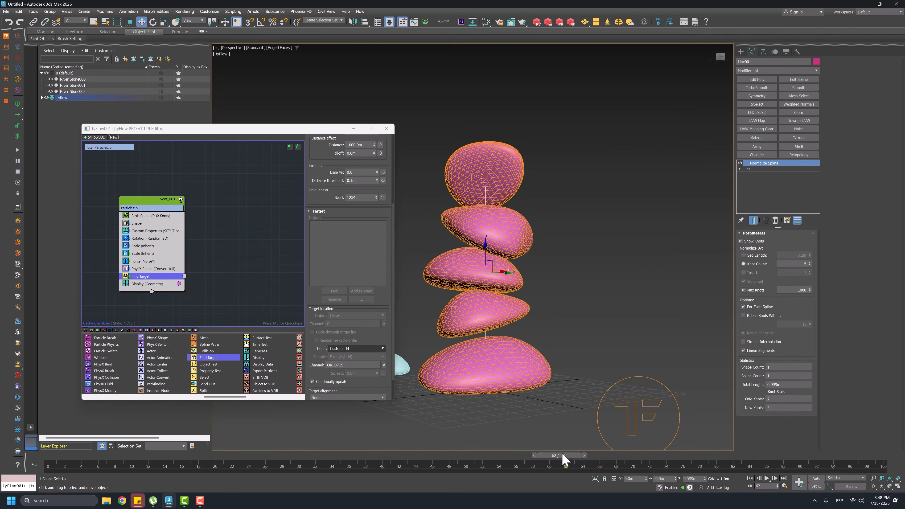
left_click_drag(562, 460, 303, 456)
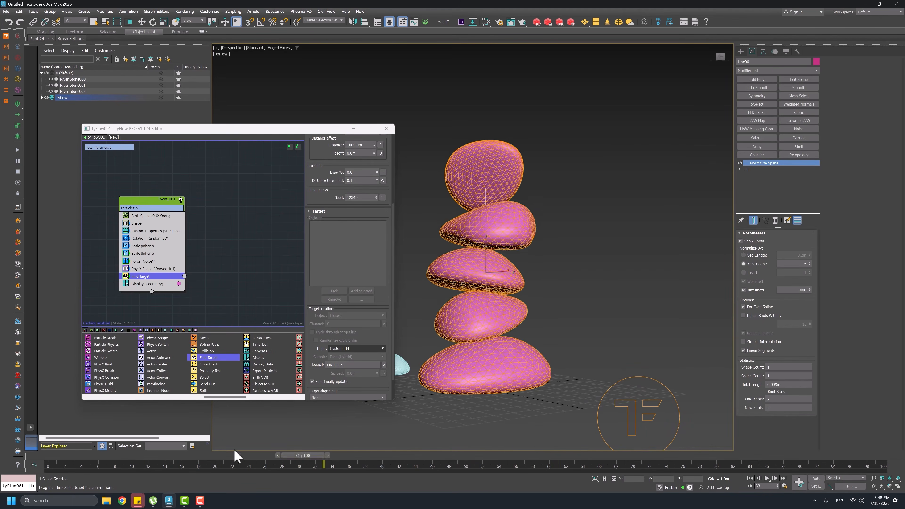
left_click_drag(236, 456, 206, 456)
key("w")
Set the first Scale operator's uniform scale value to 222.878% and preview the larger stones along the timeline up to frame 71.
left_click(142, 246)
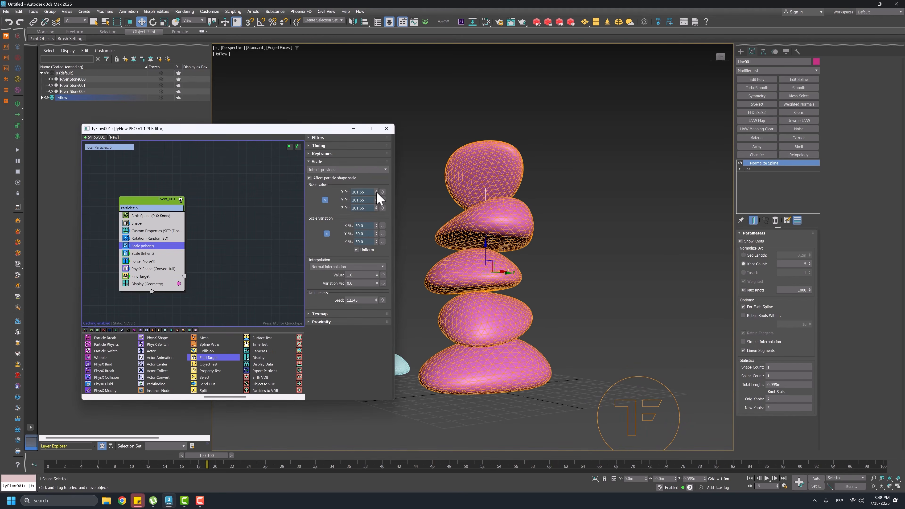
left_click_drag(381, 181, 383, 171)
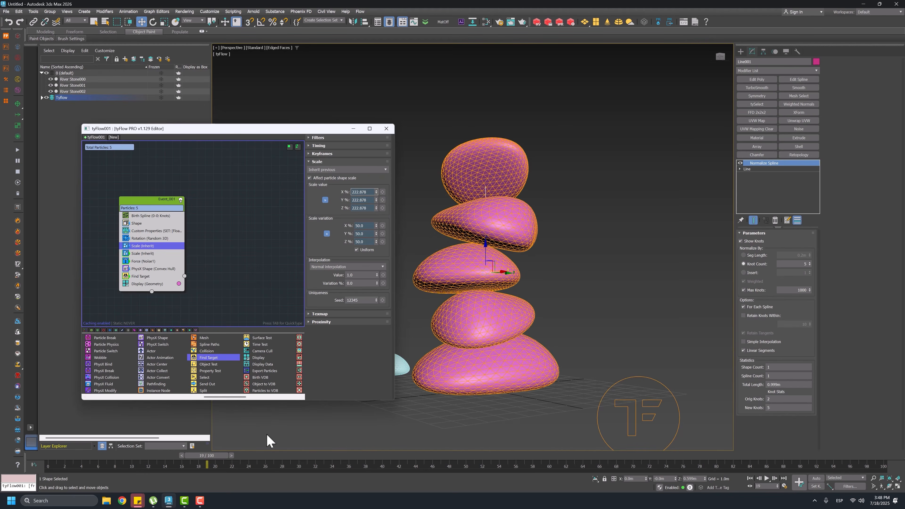
left_click_drag(213, 459, 268, 469)
left_click_drag(338, 468, 503, 440)
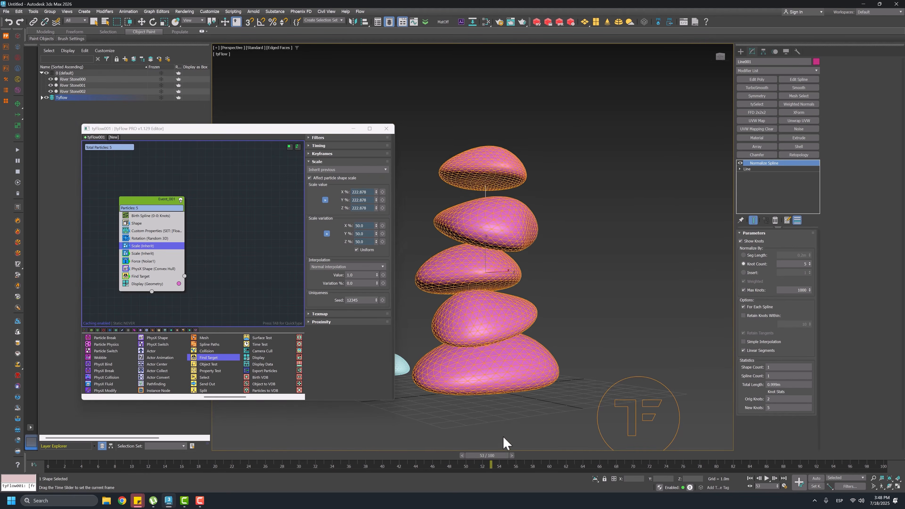
left_click_drag(574, 413, 591, 403)
key("w")
middle_click_drag(491, 191, 510, 219)
mouse_move(532, 250)
middle_mouse_down("alt")
mouse_move(511, 254)
mouse_move(540, 255)
middle_mouse_up("alt")
left_click_drag(574, 458, 649, 400)
key("w")
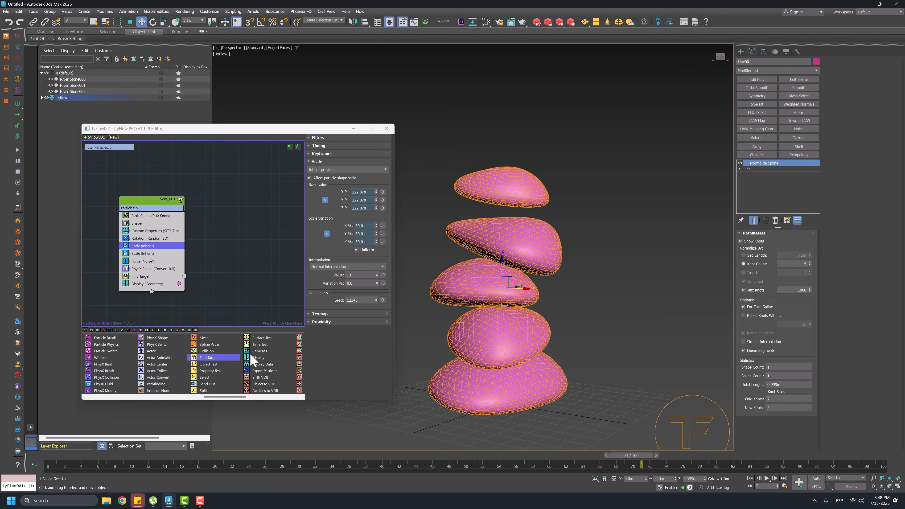
Set the first Scale operator's uniform scale value to 248.167% and preview the stones back to frame 40.
left_click_drag(377, 200, 382, 166)
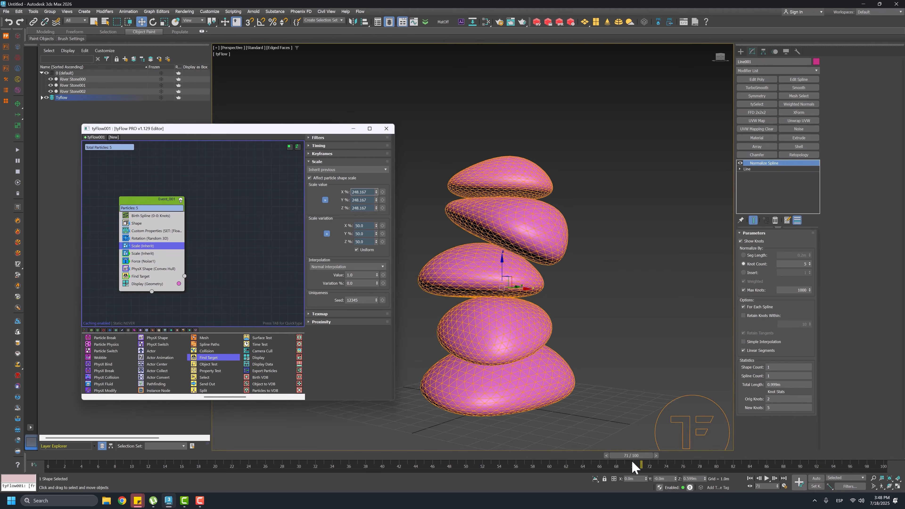
left_click_drag(632, 467, 337, 415)
key("w")
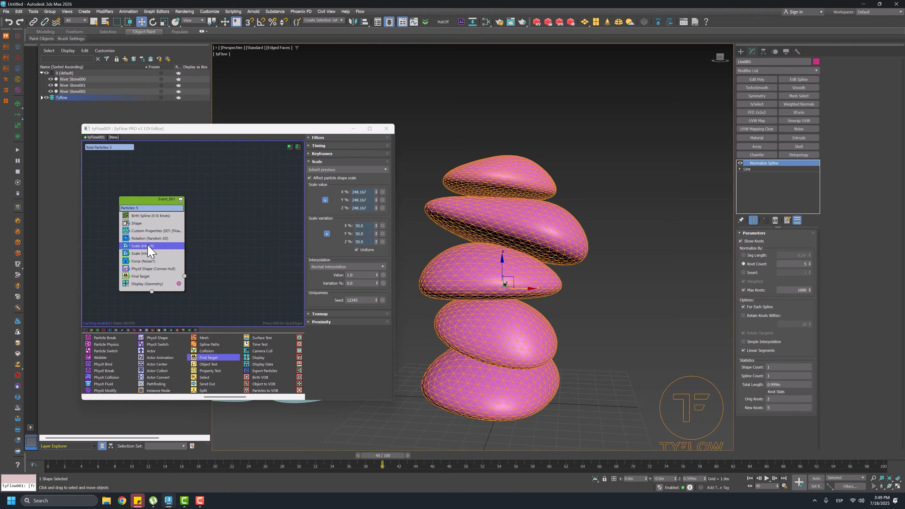
Set the Force operator's Built-in Noise 1 frequency to 0.35 and preview the motion over the neighbouring frames.
left_click(149, 262)
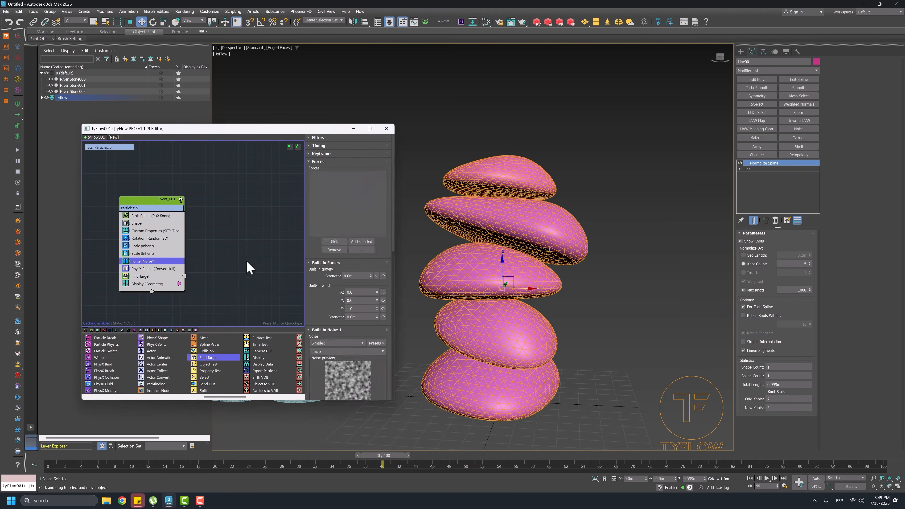
scroll(342, 200, "down", 5)
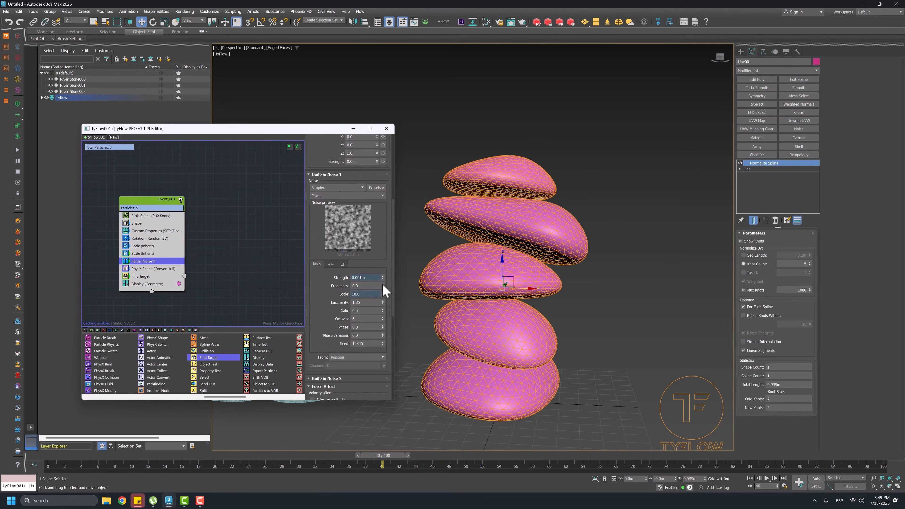
left_click(383, 284)
left_click(383, 285)
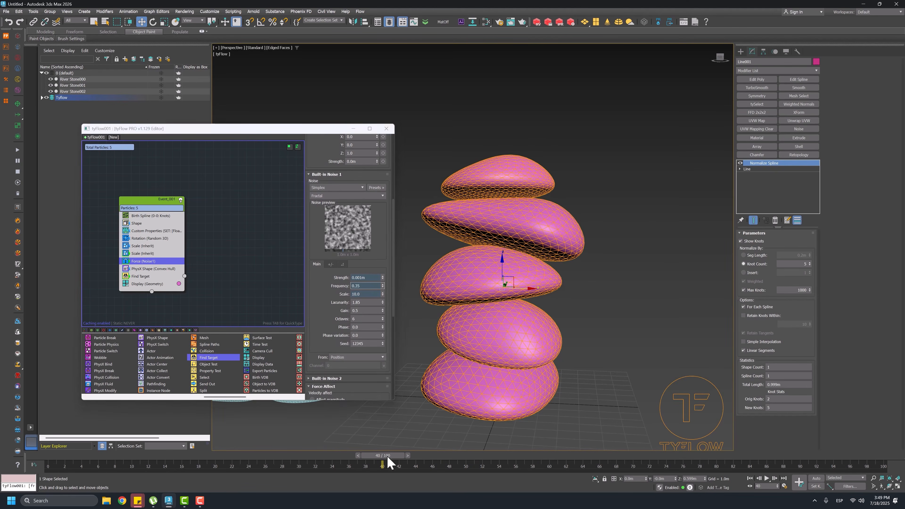
mouse_move(387, 457)
left_mouse_down()
mouse_move(86, 470)
mouse_move(399, 468)
left_mouse_up()
key("w")
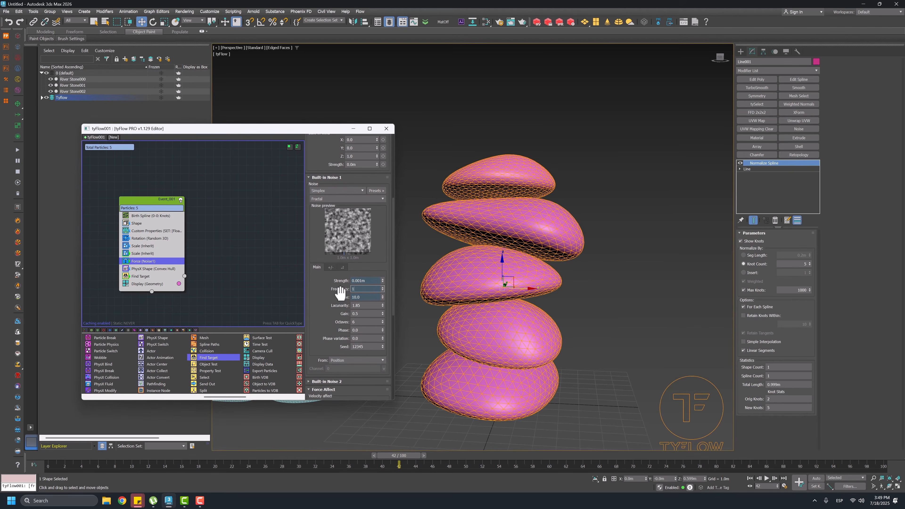
Set the Built-in Noise 1 frequency to 0.1 and return the timeline to frame 0.
type("0.1")
key("Return")
left_click_drag(401, 462, 54, 435)
Add a Spin operator between Force and PhysX Shape and set its spin rate to 500.
scroll(164, 370, "up", 4)
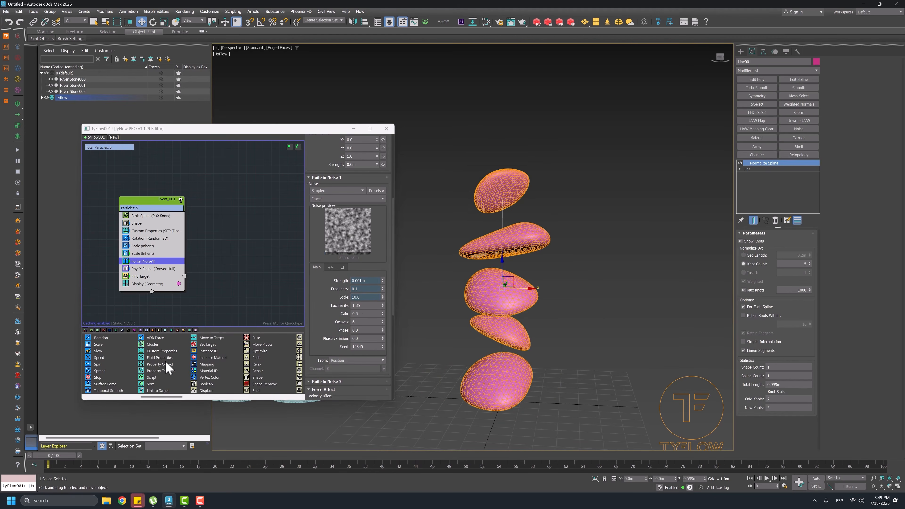
left_click_drag(108, 365, 120, 339)
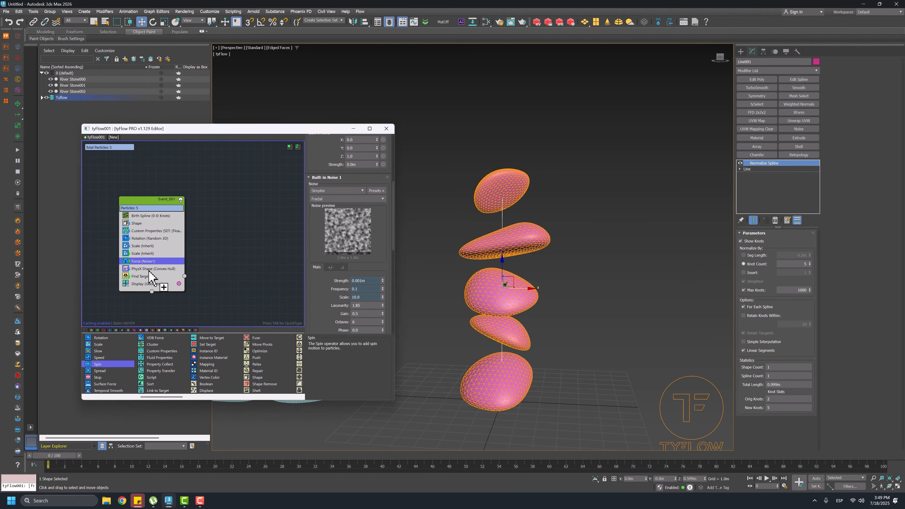
left_click_drag(148, 267, 151, 268)
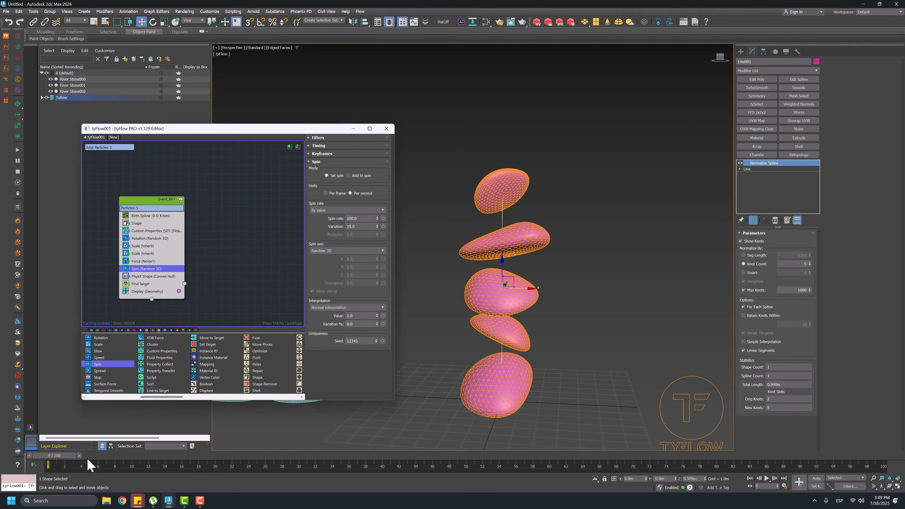
left_click_drag(88, 465, 366, 455)
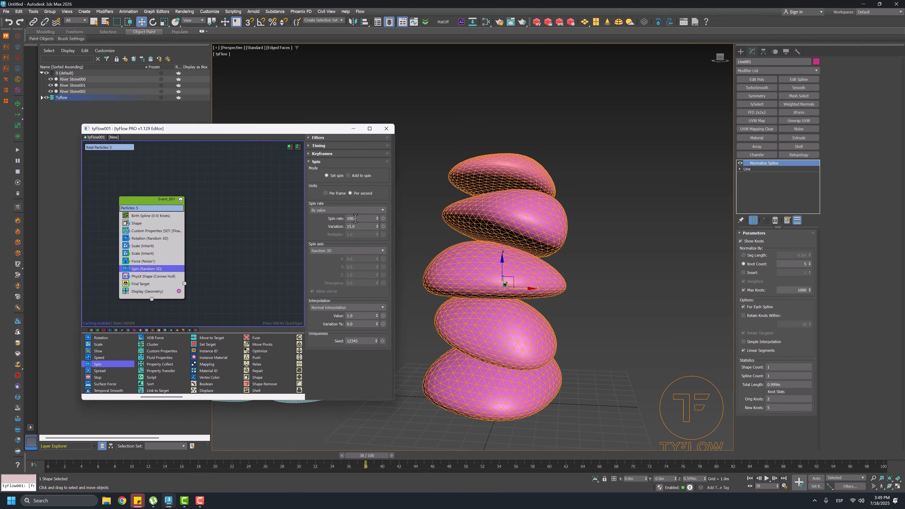
type("50")
key("Return")
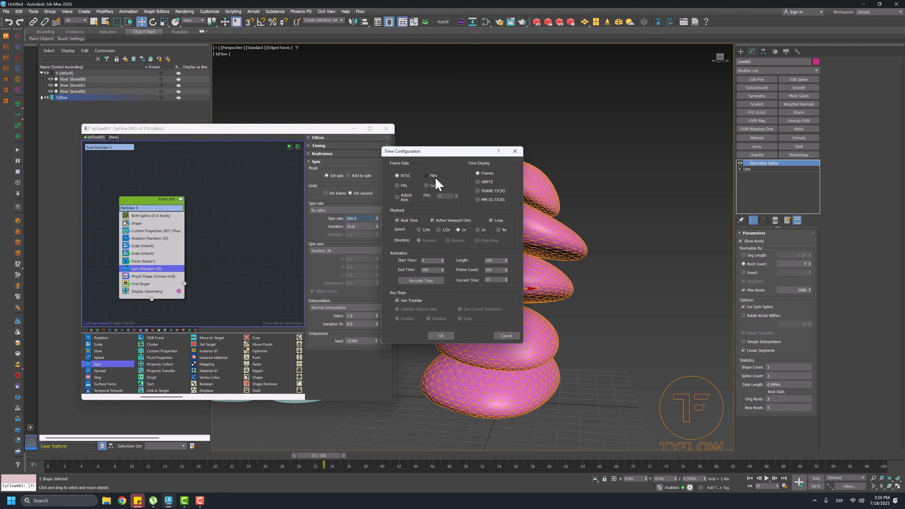
Configure the animation time to the Film frame rate with a length of 400 frames and play the animation.
left_click(434, 176)
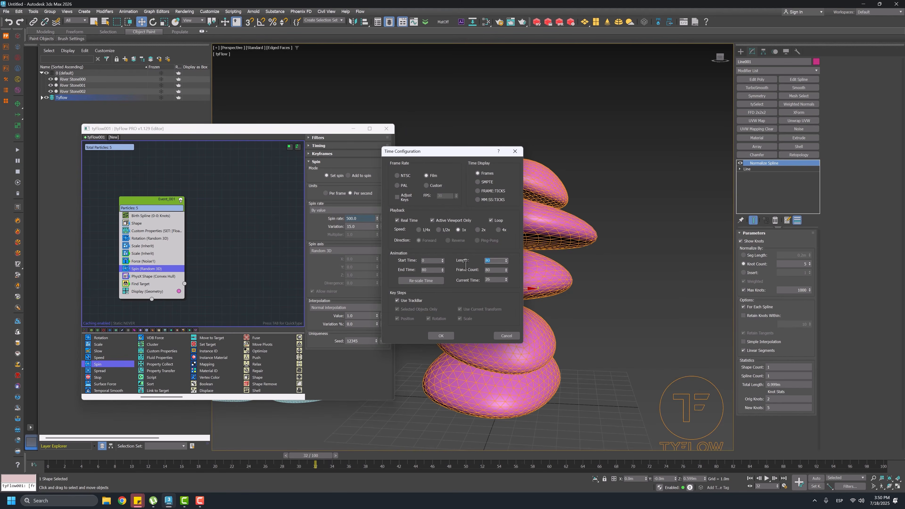
type("40")
type("0")
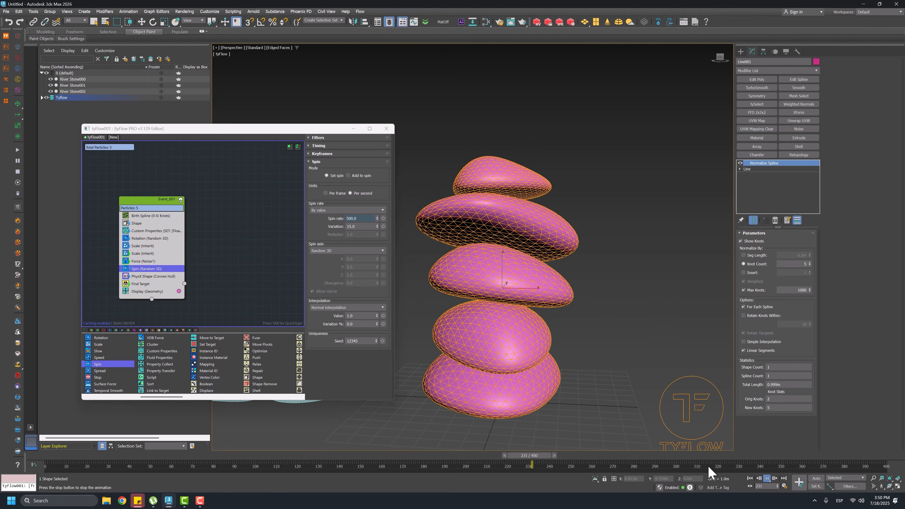
left_click(767, 479)
key("w")
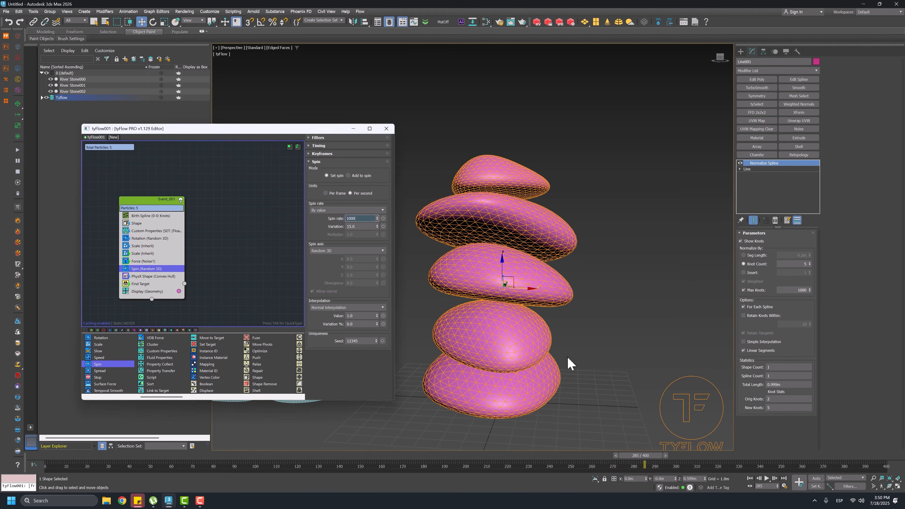
Set the Spin operator's spin rate to 1000, play the animation from the start, and return to frame 0.
key("Return")
left_click(750, 479)
left_click(768, 478)
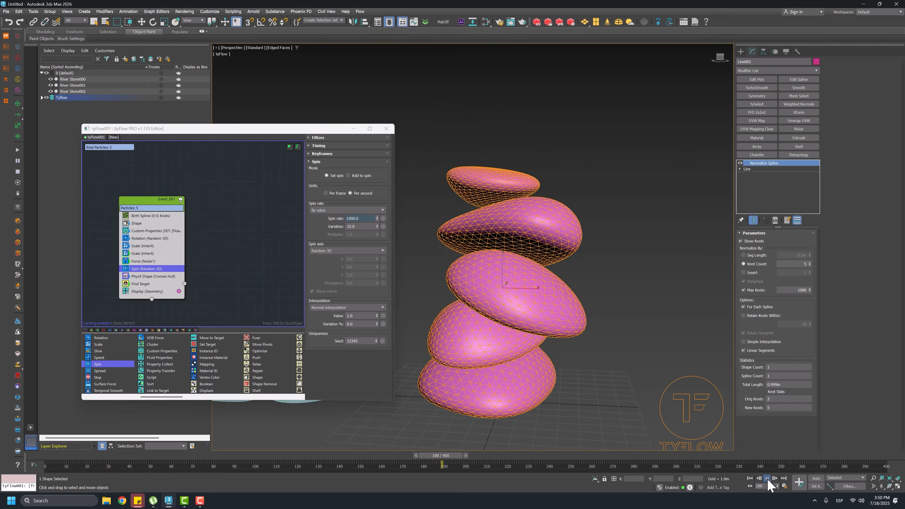
left_click(768, 478)
left_click_drag(404, 459, 32, 453)
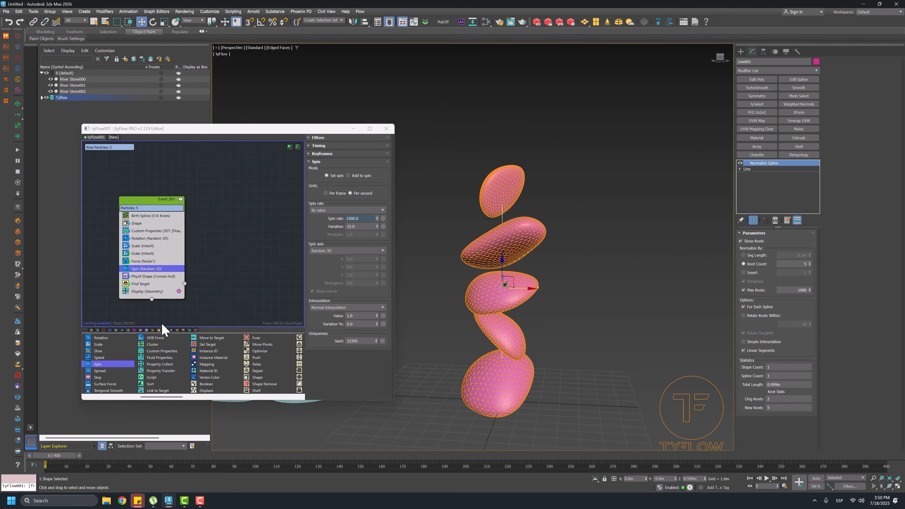
Set the Force operator's Built-in Noise 1 strength to 0.002 m and play the animation to check the motion.
left_click(144, 261)
scroll(342, 250, "down", 5)
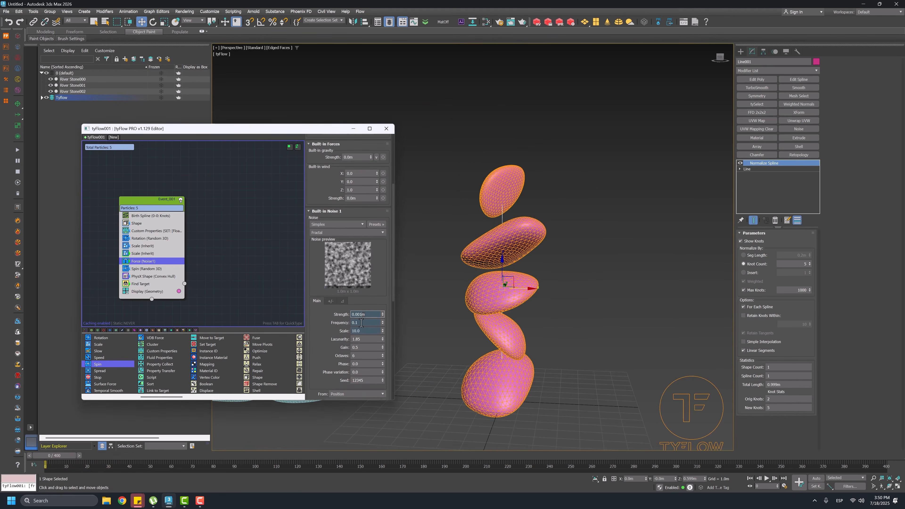
left_click(768, 478)
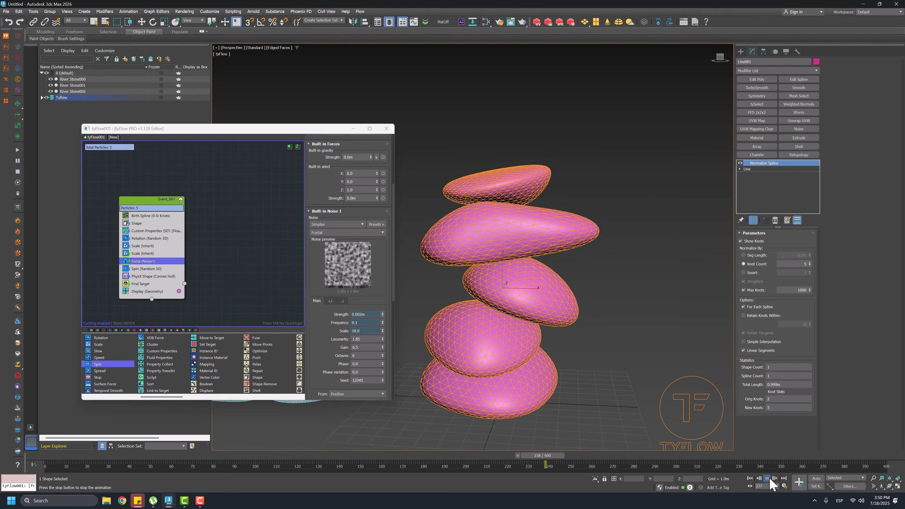
left_click(767, 478)
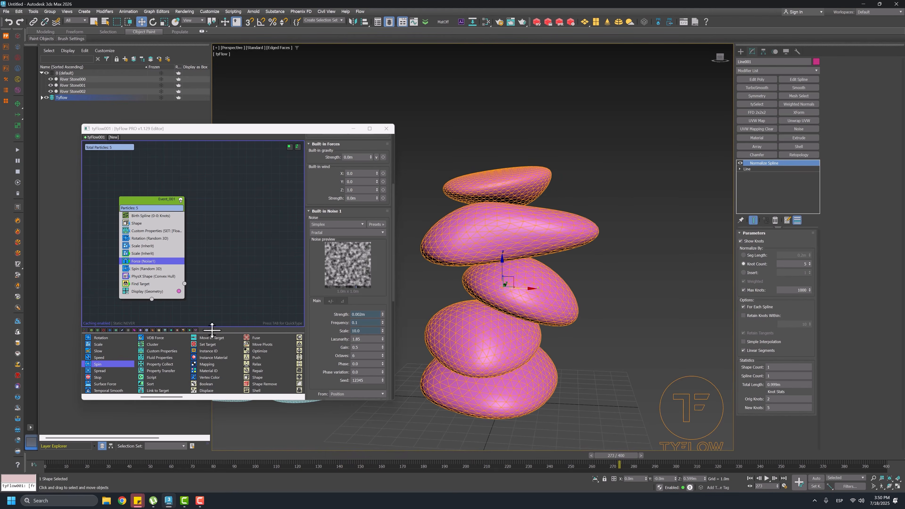
Set the Find Target operator's test distance to less than 0.005 m and play the animation from the first frame.
left_click(150, 284)
scroll(323, 158, "up", 5)
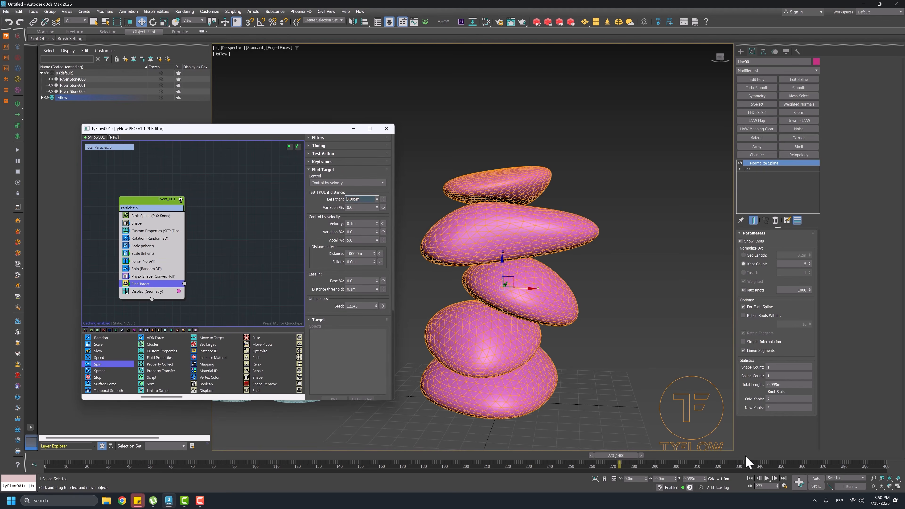
left_click(750, 478)
left_click(767, 478)
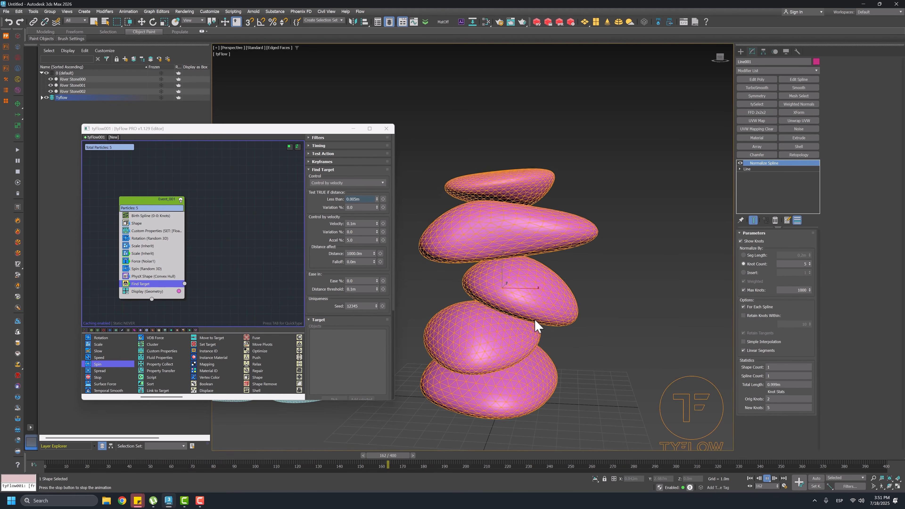
Check how the five stones settle against each other during playback and stop the animation.
scroll(525, 296, "down", 2)
mouse_move(525, 296)
middle_mouse_down("alt")
mouse_move(496, 289)
mouse_move(525, 306)
middle_mouse_up("alt")
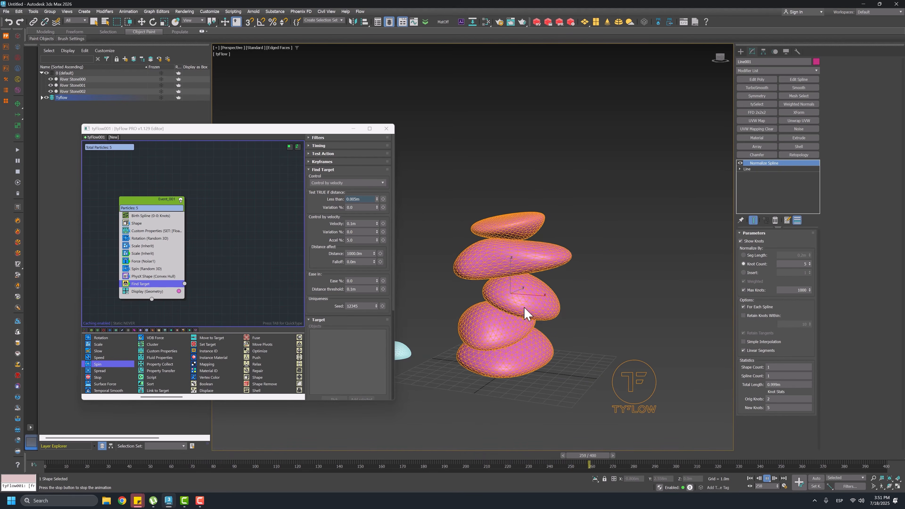
scroll(524, 307, "up", 2)
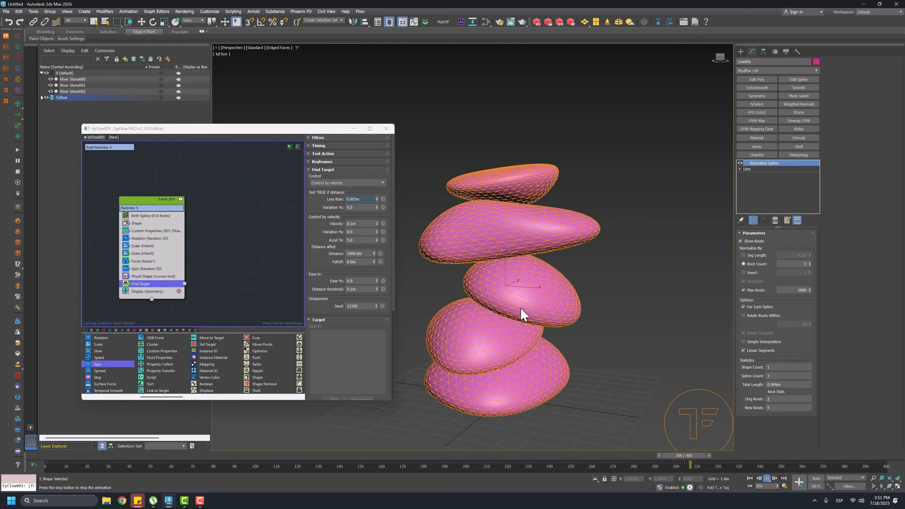
left_click(767, 479)
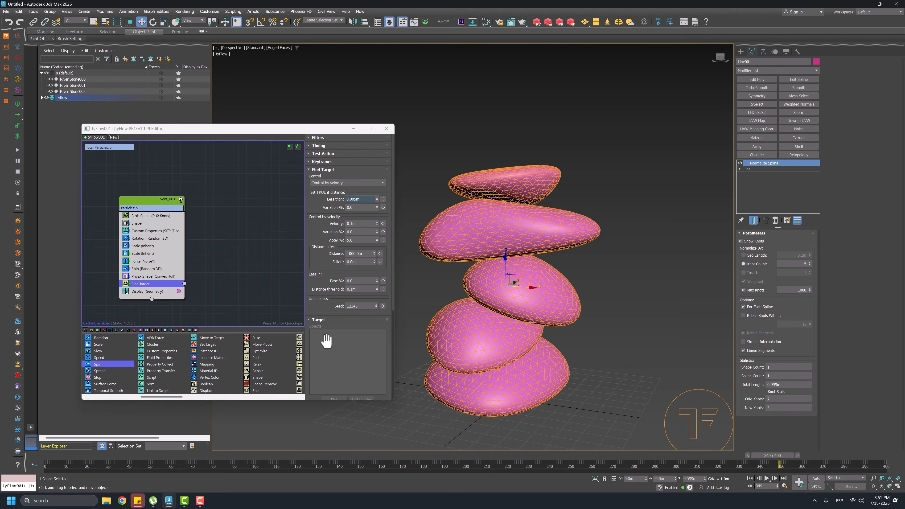
Change the timing mode of the Spin operator and scrub the opening frames to check the rotation.
left_click(149, 268)
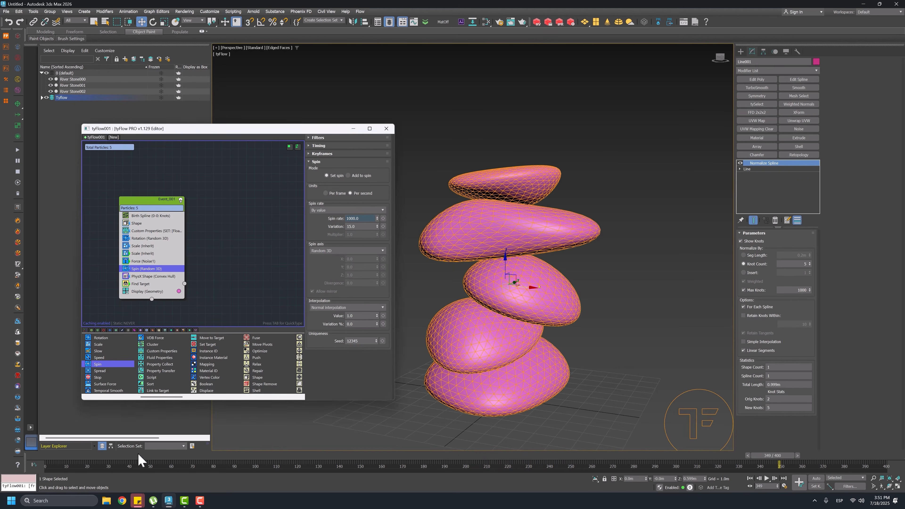
left_click_drag(139, 455, 43, 456)
left_click(317, 146)
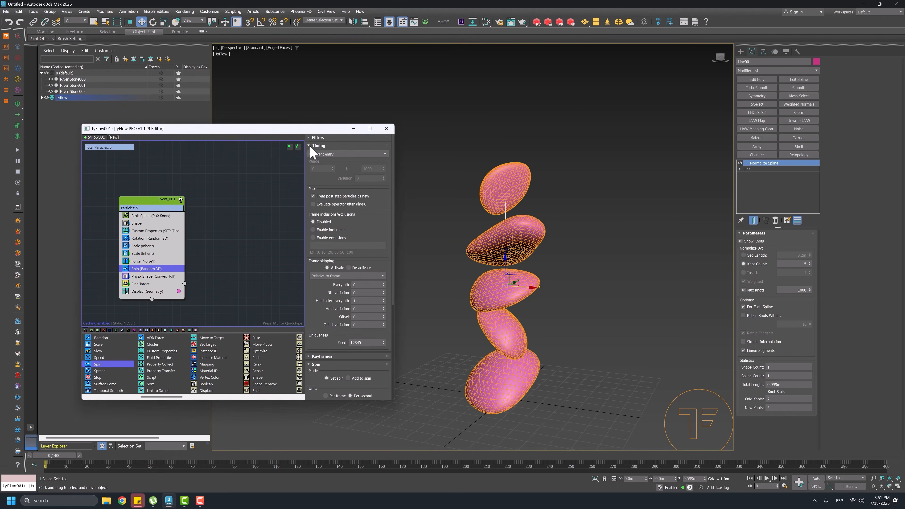
left_click(342, 154)
left_click(321, 178)
mouse_move(67, 456)
left_mouse_down()
mouse_move(98, 459)
mouse_move(61, 458)
left_mouse_up()
Set the Spin operator's spin rate to 50 and play the animation from frame 0.
left_click_drag(314, 319, 342, 123)
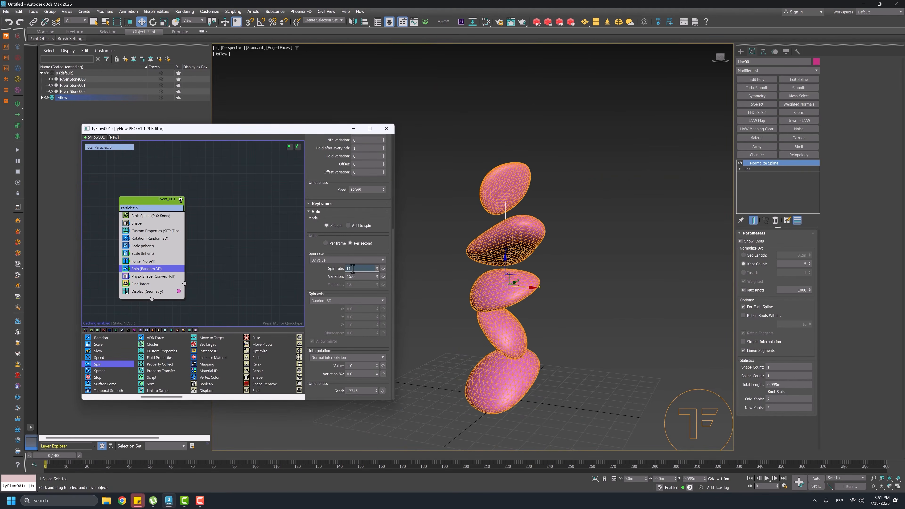
type("50")
key("Return")
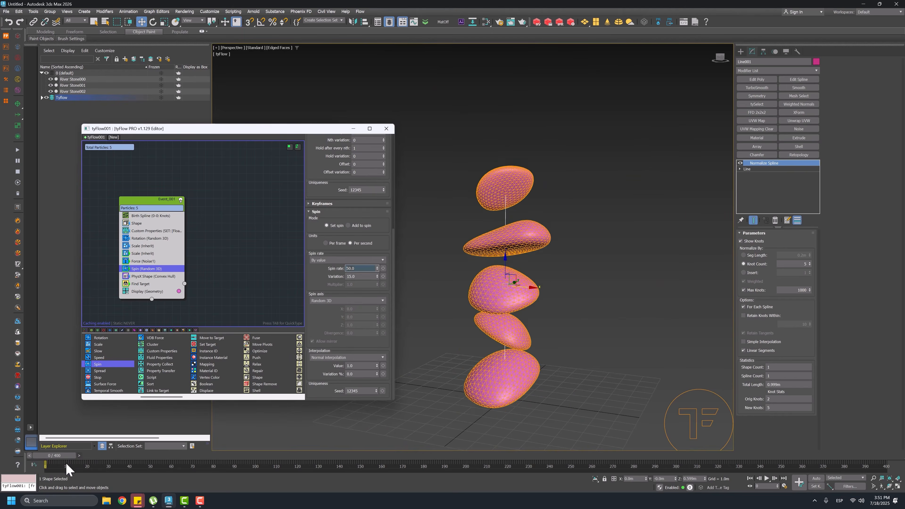
left_click_drag(54, 455, 682, 460)
left_click(749, 478)
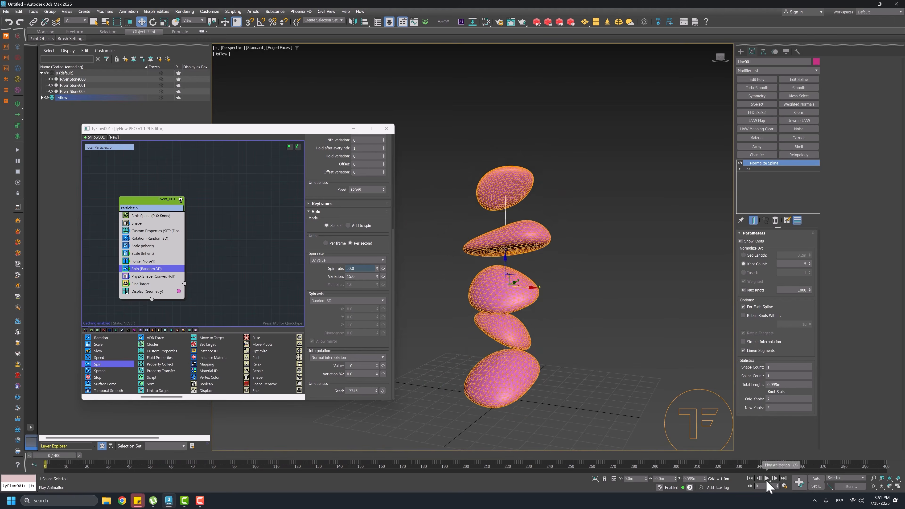
left_click(767, 478)
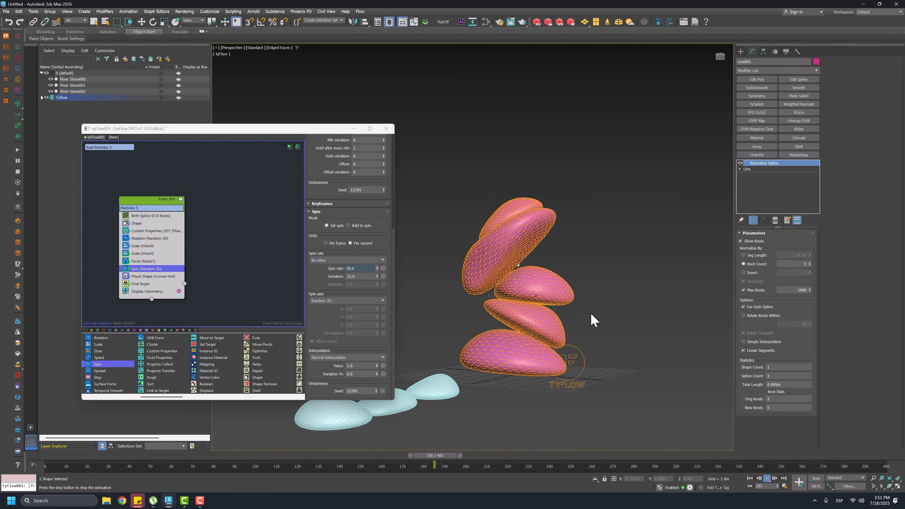
Examine the stones' slower rotation and contact points from another angle, playing and scrubbing through the timeline.
middle_click_drag(579, 317, 510, 304, "alt")
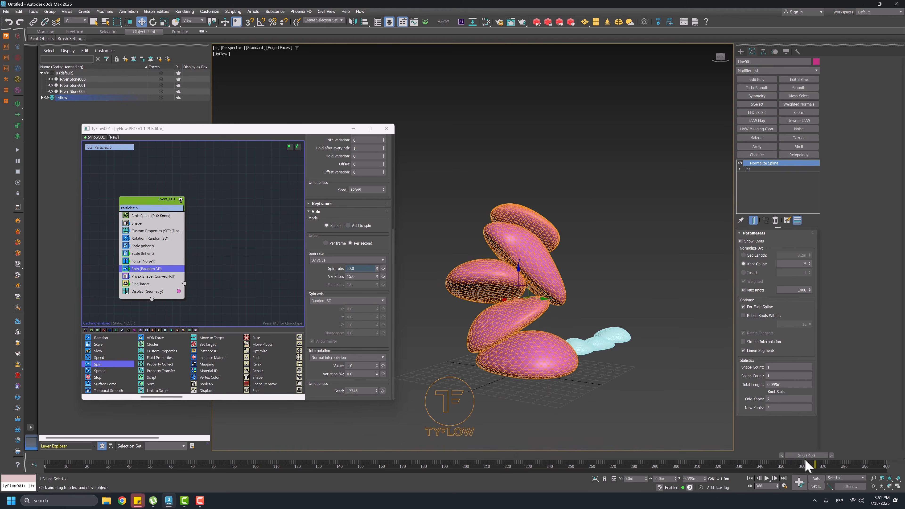
left_click_drag(806, 456, 168, 484)
scroll(508, 327, "up", 3)
key("period")
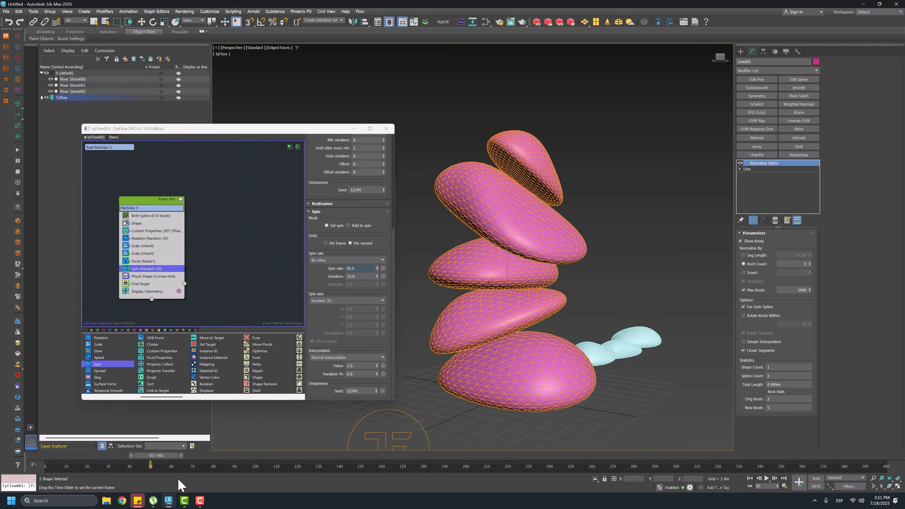
key("w")
left_click(767, 479)
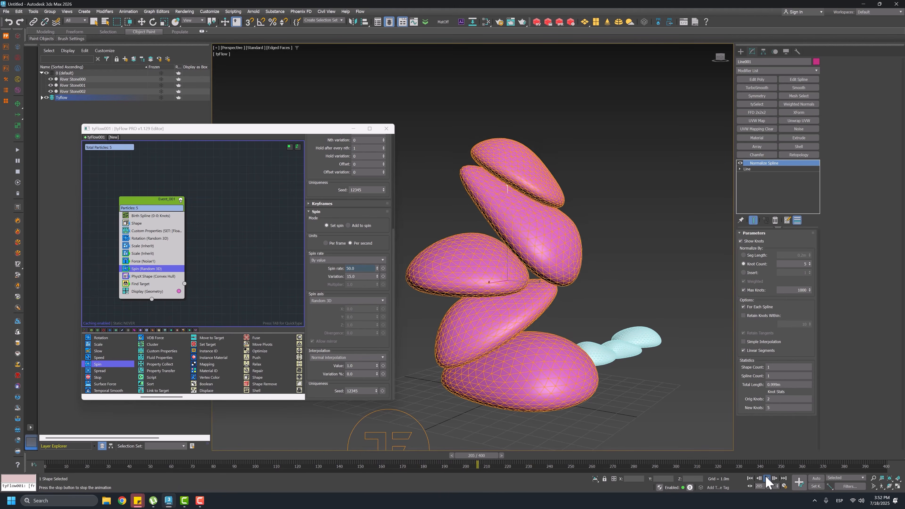
left_click(766, 478)
key("w")
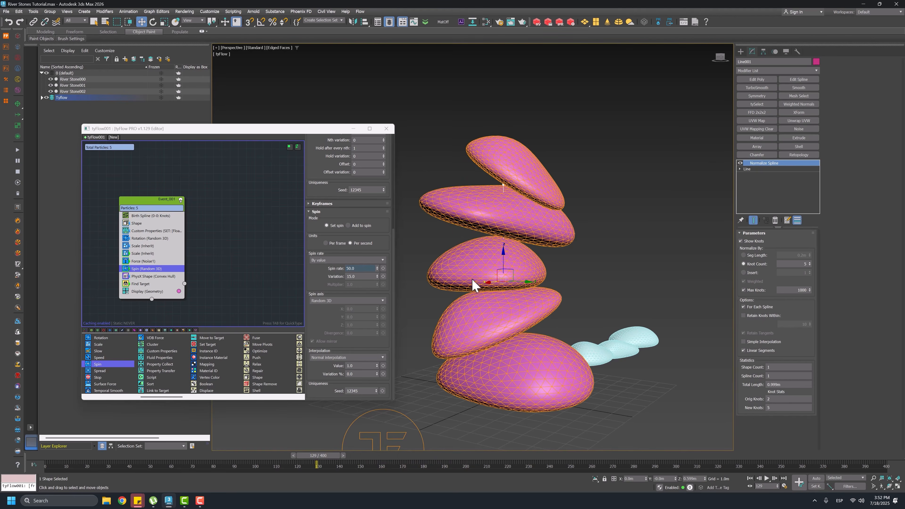
left_click_drag(341, 458, 566, 162)
key("w")
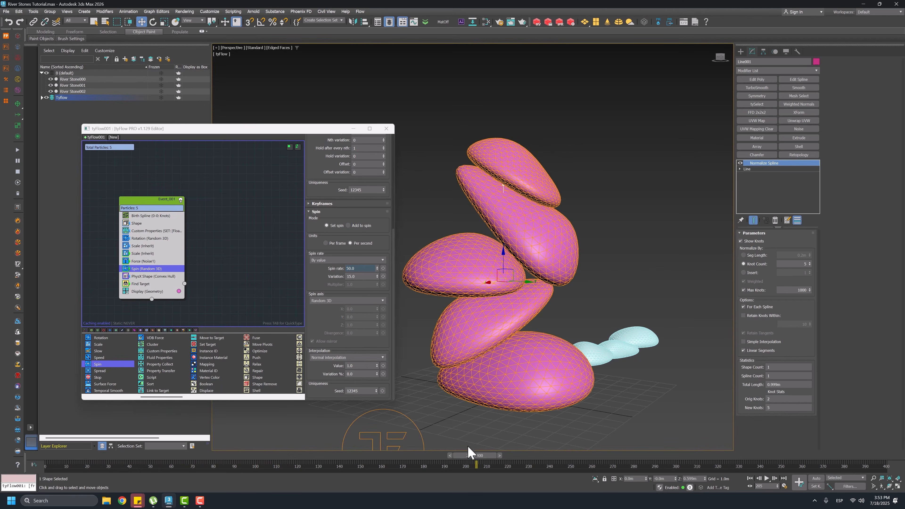
left_click_drag(476, 457, 302, 335)
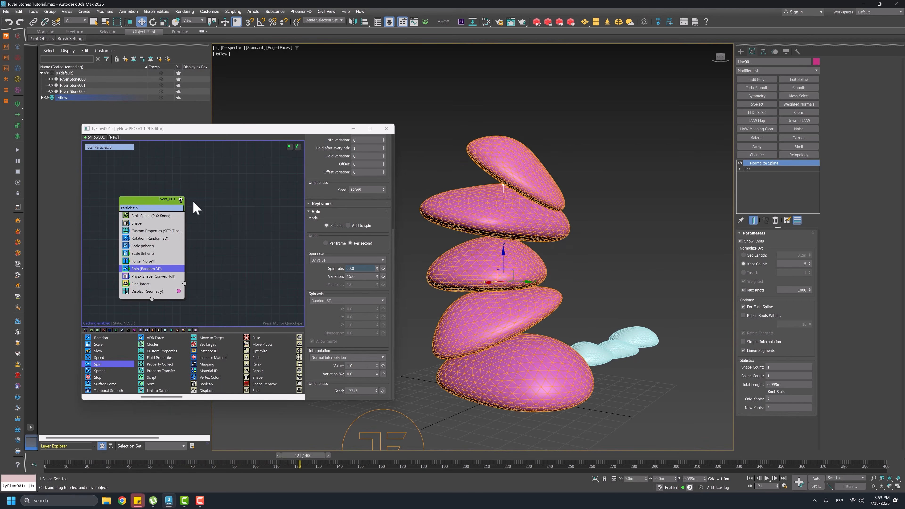
Create a second flow with a Birth operator that emits 100 particles at frame 0, with the End option turned off.
left_click(114, 138)
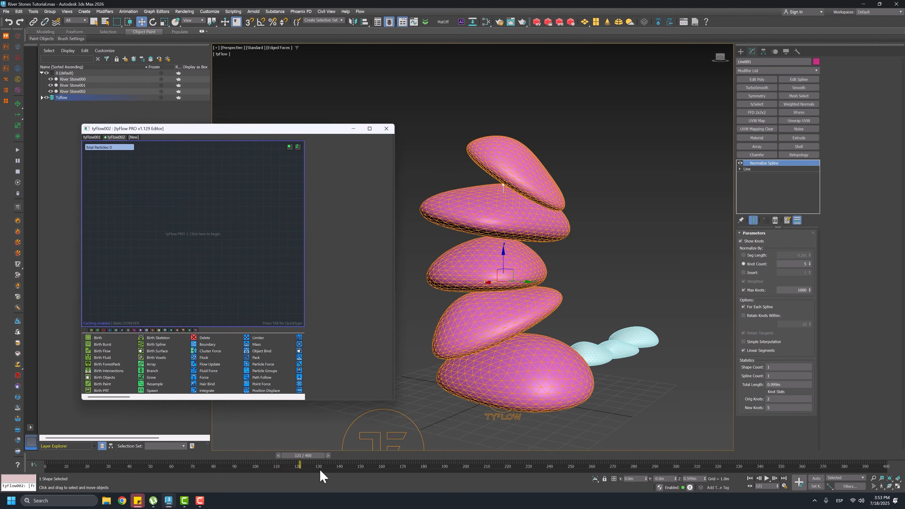
left_click_drag(314, 456, 186, 457)
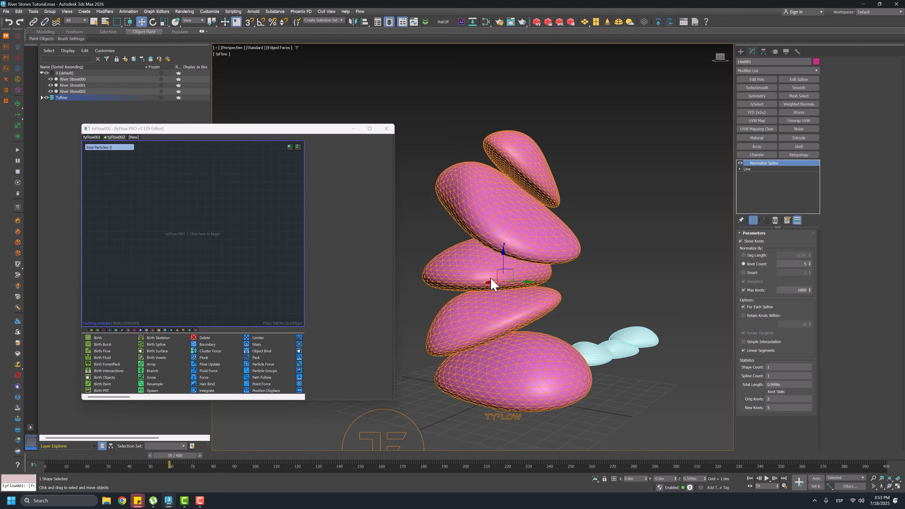
left_click_drag(98, 338, 121, 205)
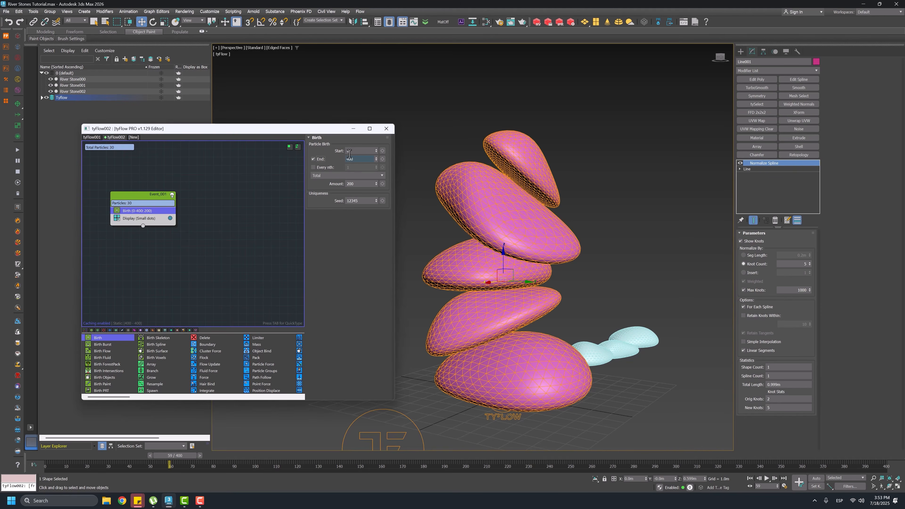
left_click(319, 160)
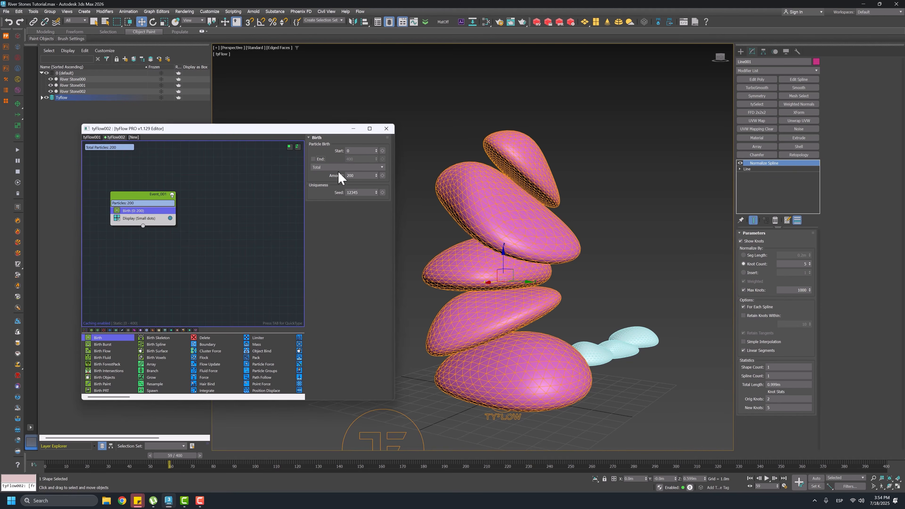
double_click(359, 175)
type("100")
key("Return")
Add a Position Object operator after Birth in the second flow and start picking its source object.
scroll(258, 354, "right", 3)
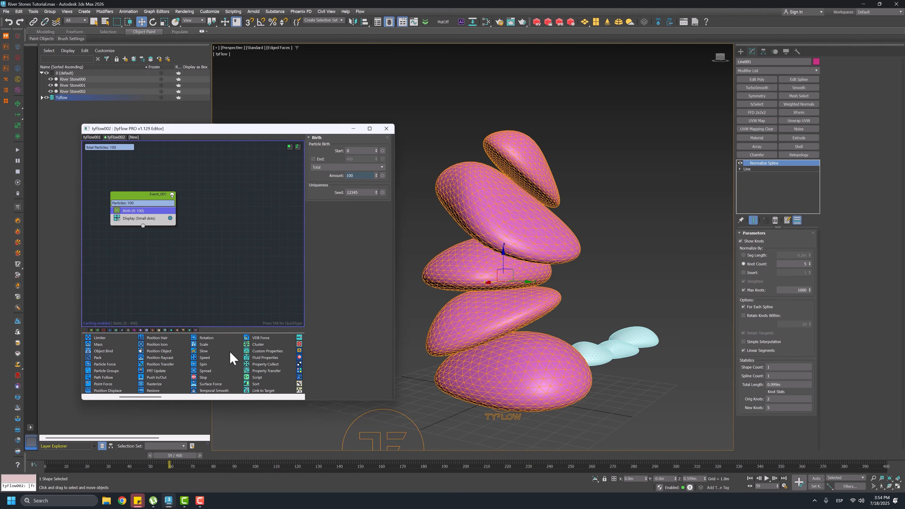
left_click_drag(158, 351, 153, 223)
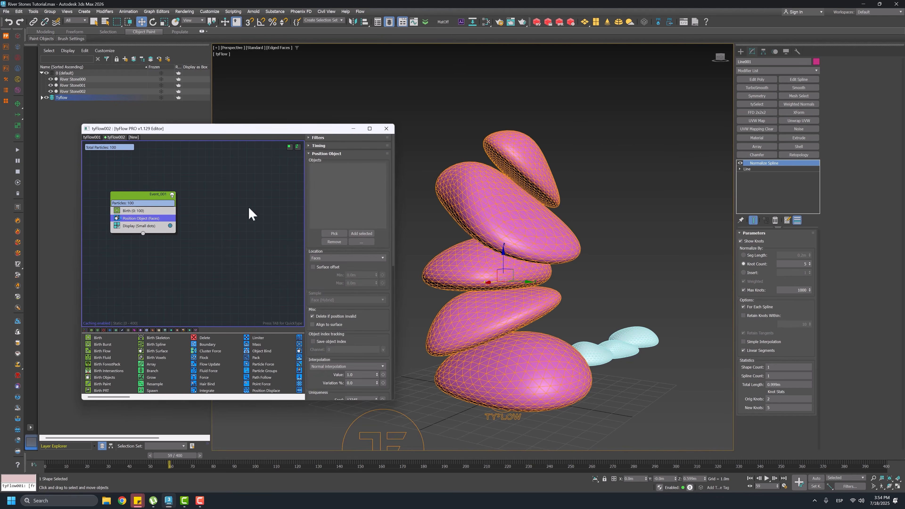
left_click(344, 234)
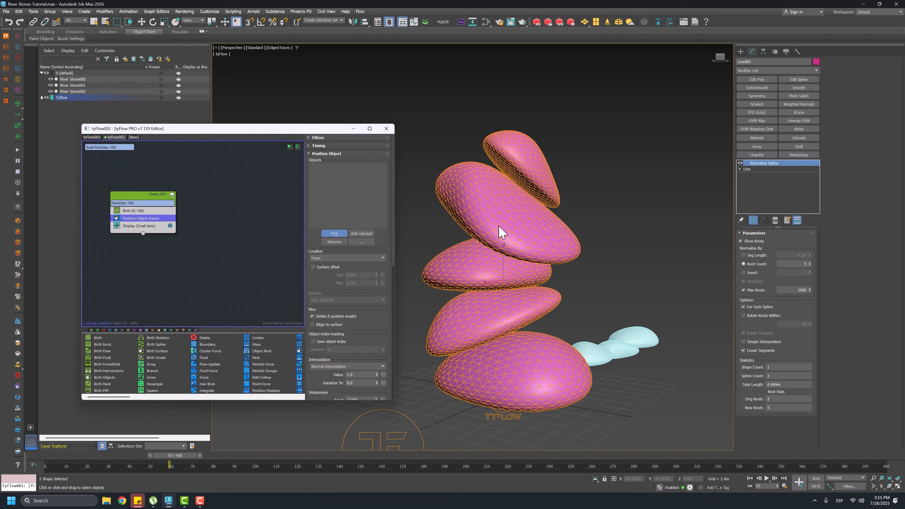
middle_click_drag(496, 246, 484, 246)
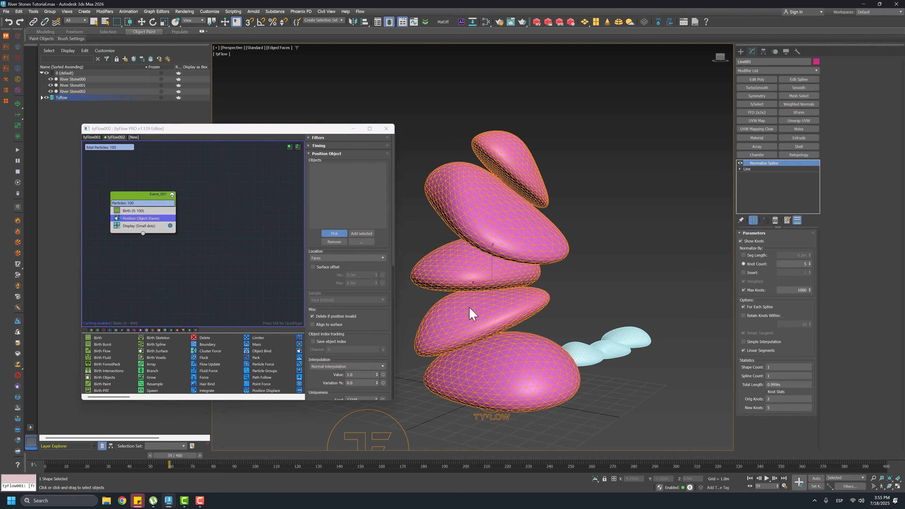
Add a Mesh operator to the stone event in tyFlow001 and turn off its Render only option.
left_click(92, 137)
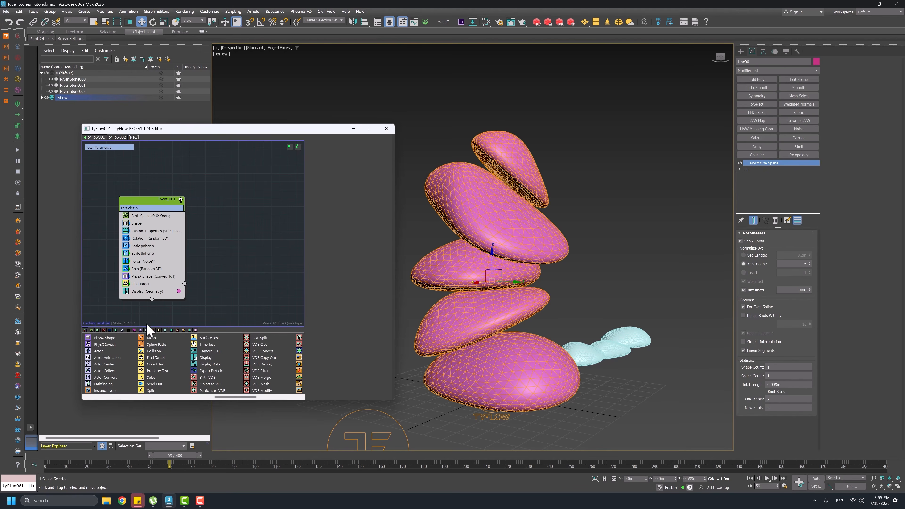
left_click_drag(151, 337, 147, 301)
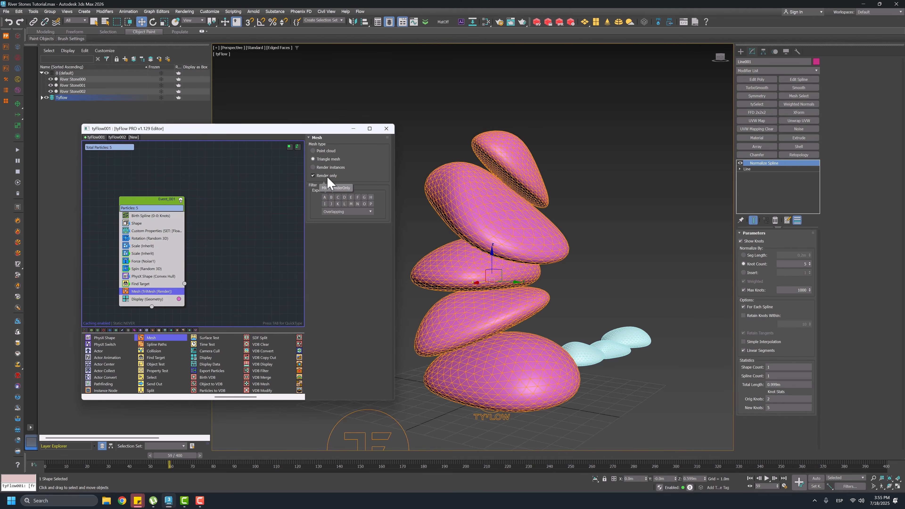
left_click(118, 139)
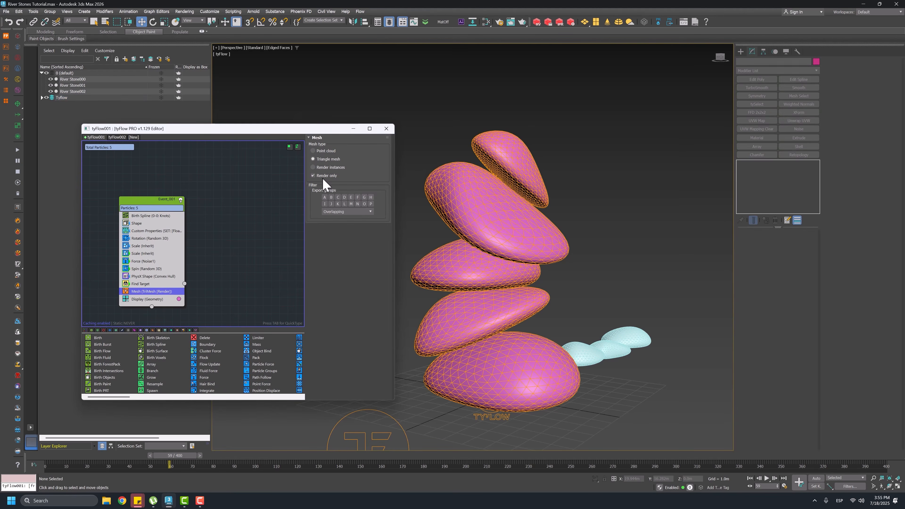
left_click(321, 176)
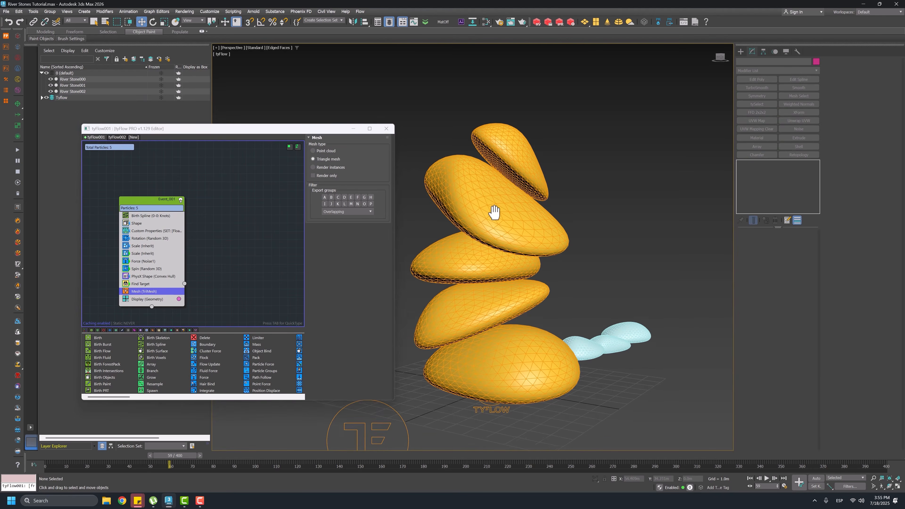
Pick tyFlow001 in the viewport as the Position Object operator's source in tyFlow002.
left_click(121, 139)
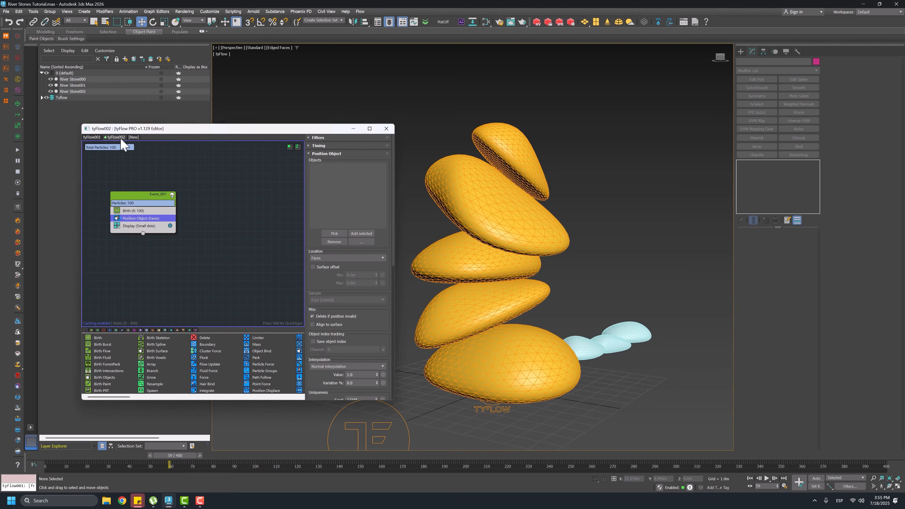
left_click(335, 234)
left_click(483, 219)
Set the second flow's Display operator to Sprites and check the particle distribution on the stones at frame 0.
left_click(143, 226)
left_click(342, 151)
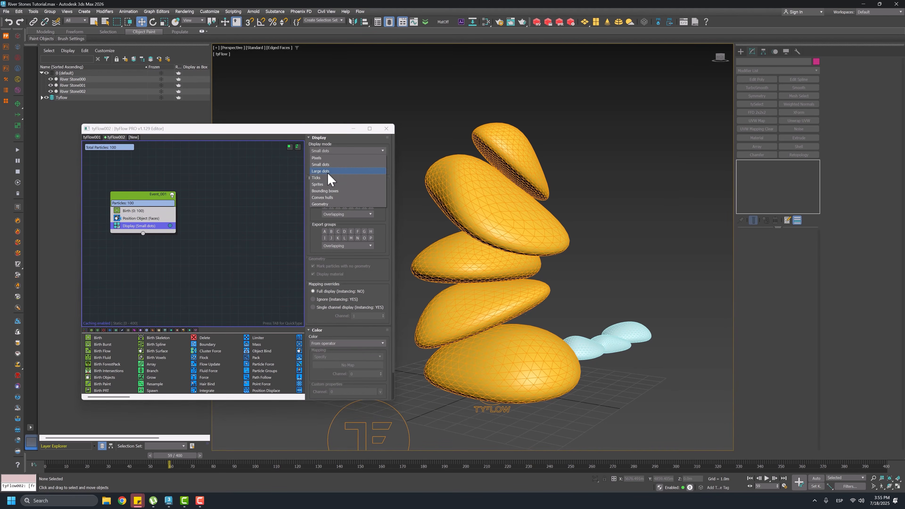
left_click(328, 184)
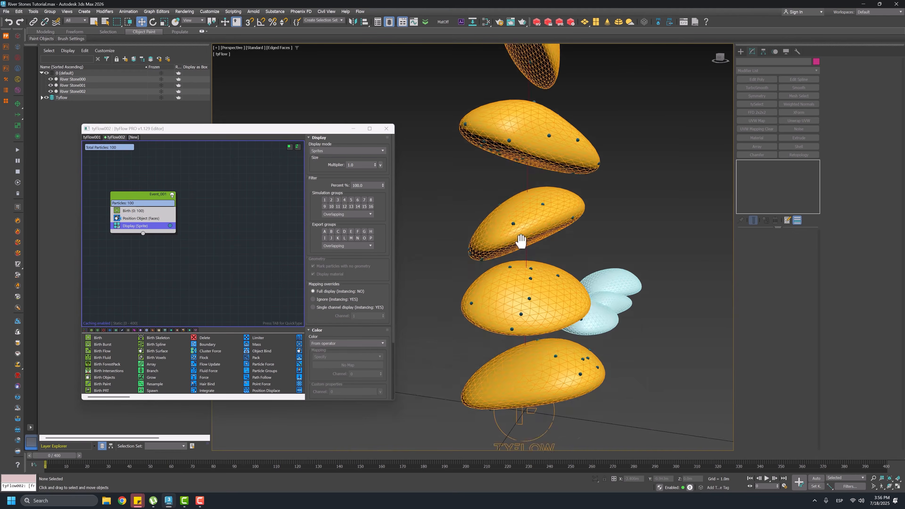
middle_click_drag(519, 245, 502, 256)
mouse_move(62, 458)
left_mouse_down()
mouse_move(172, 463)
mouse_move(45, 462)
left_mouse_up()
middle_click_drag(446, 238, 445, 267)
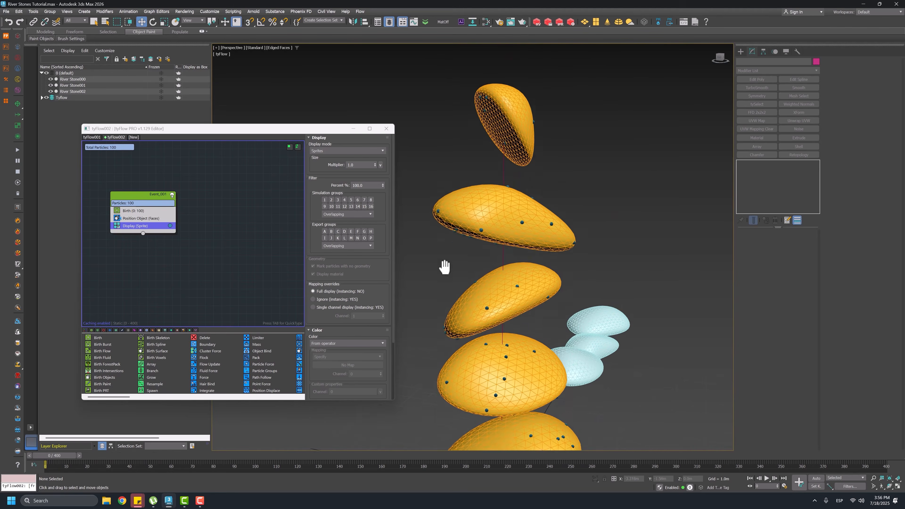
scroll(456, 256, "down", 5)
scroll(467, 285, "up", 8)
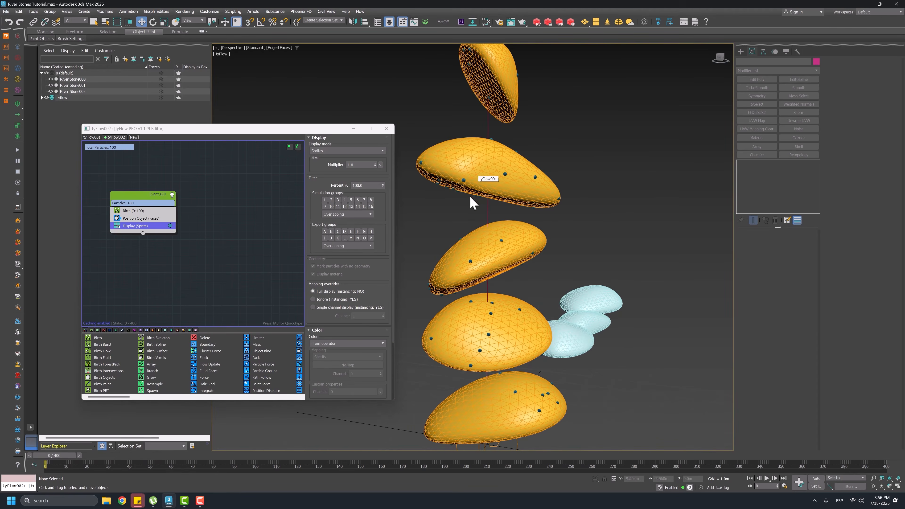
Enable the Position Object operator's surface offset in tyFlow002 and set both its minimum and maximum to 0.01 m.
left_click(149, 218)
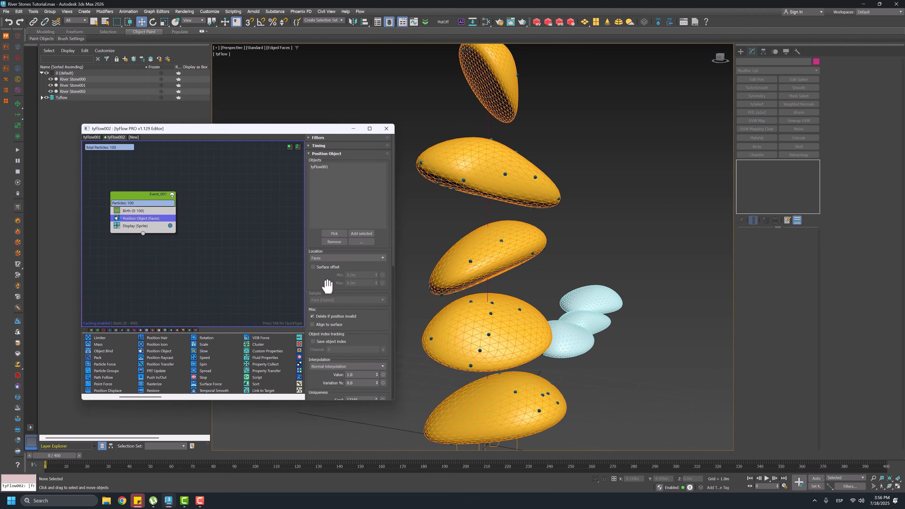
left_click_drag(317, 283, 302, 245)
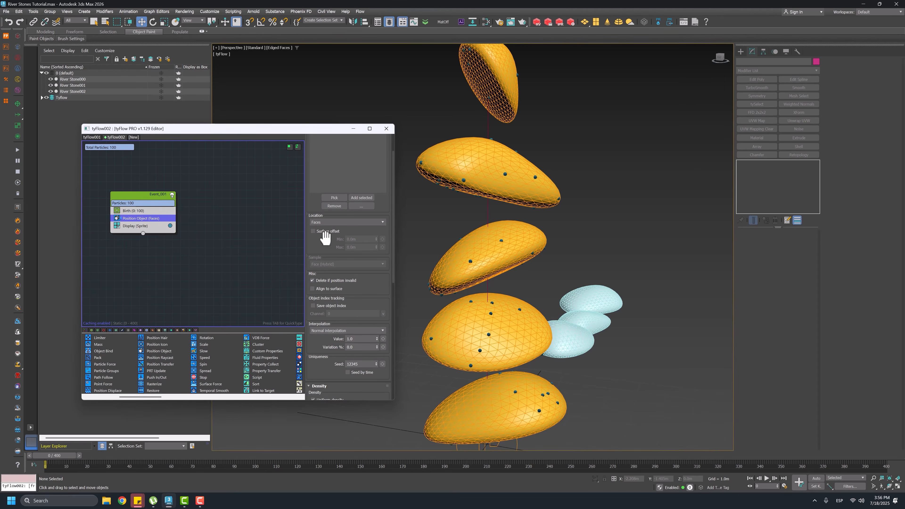
left_click_drag(368, 300, 376, 244)
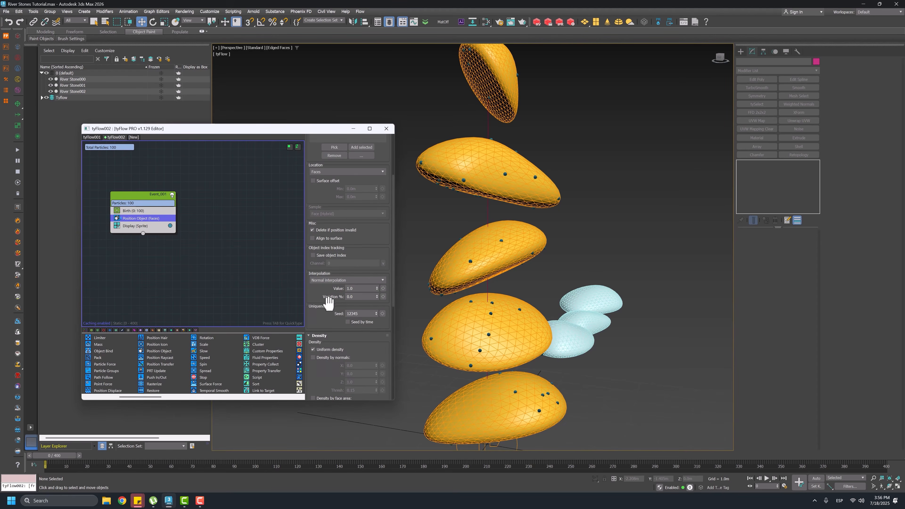
left_click_drag(327, 299, 333, 355)
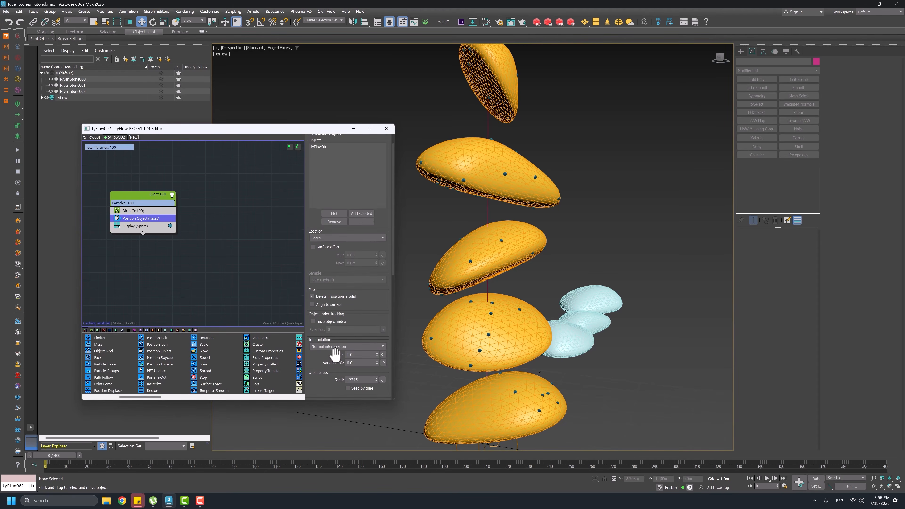
left_click(328, 248)
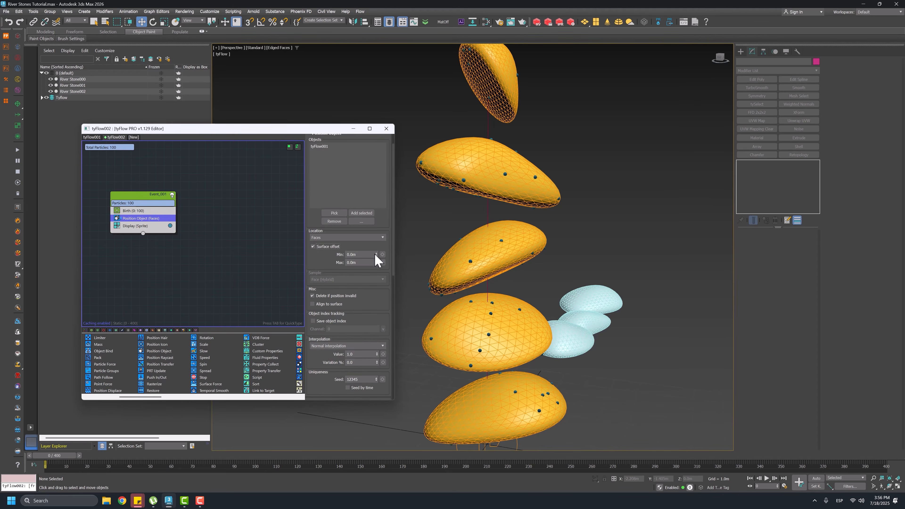
left_click_drag(376, 254, 376, 251)
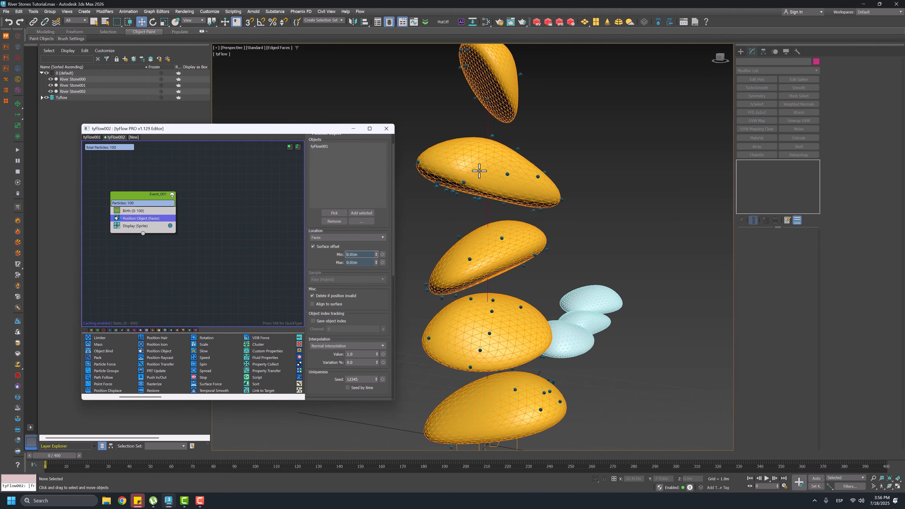
Examine from several angles and distances how the offset particles sit around the stone surfaces.
middle_click_drag(480, 172, 485, 185)
scroll(498, 226, "down", 5)
middle_click_drag(491, 284, 531, 287, "alt")
scroll(544, 257, "up", 5)
scroll(520, 246, "up", 4)
middle_click_drag(516, 218, 508, 288)
scroll(517, 86, "up", 3)
middle_click_drag(517, 87, 501, 121)
scroll(464, 245, "down", 6)
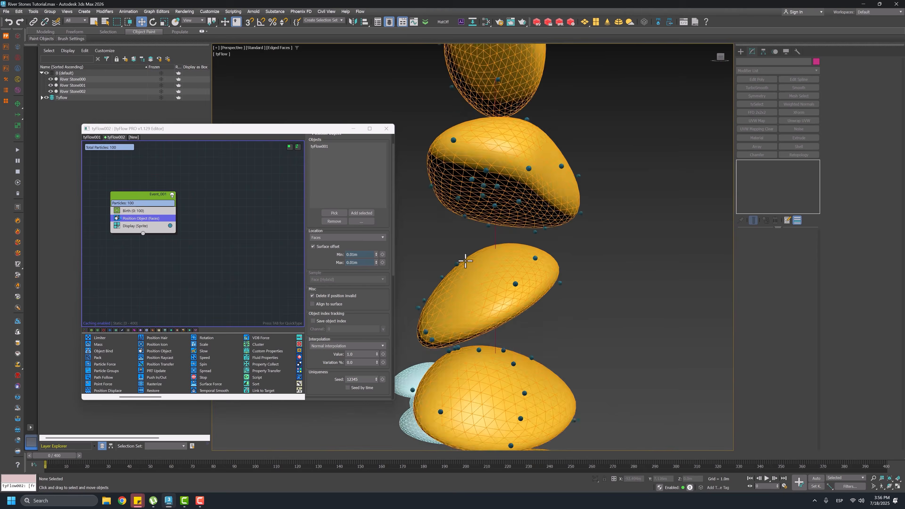
Enable Separation in the Position Object operator's density settings with a distance of 0.044 m.
left_click_drag(371, 294, 394, 195)
scroll(334, 303, "down", 3)
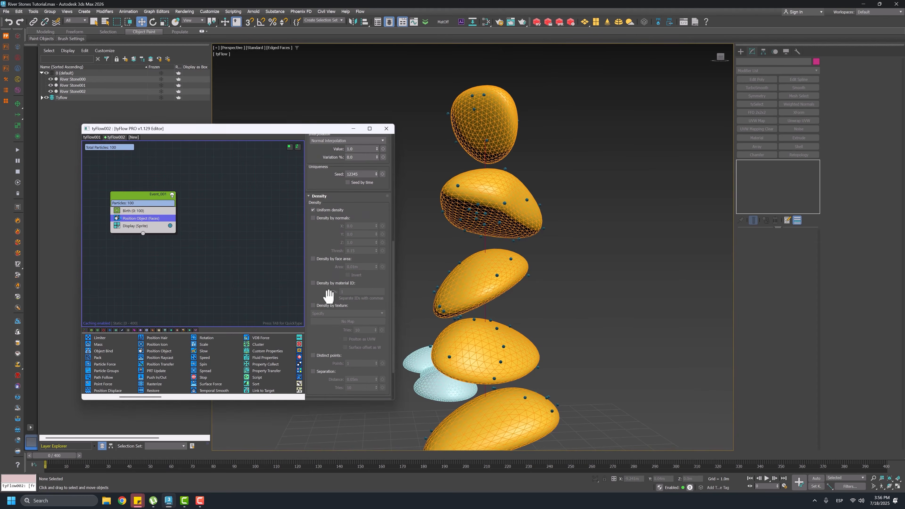
scroll(323, 347, "down", 1)
left_click(314, 355)
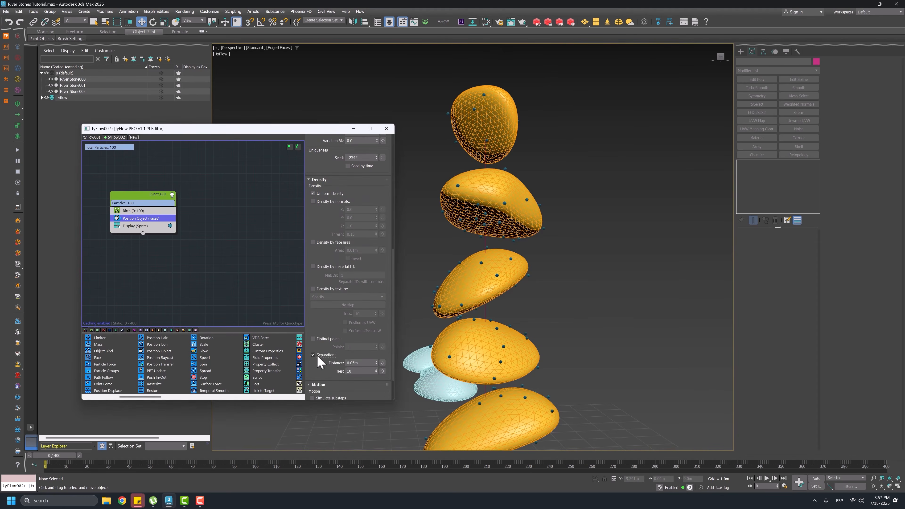
left_click(373, 363)
left_click_drag(374, 391, 379, 332)
left_click_drag(379, 369, 380, 377)
middle_click_drag(534, 307, 677, 314, "alt")
scroll(201, 380, "down", 3)
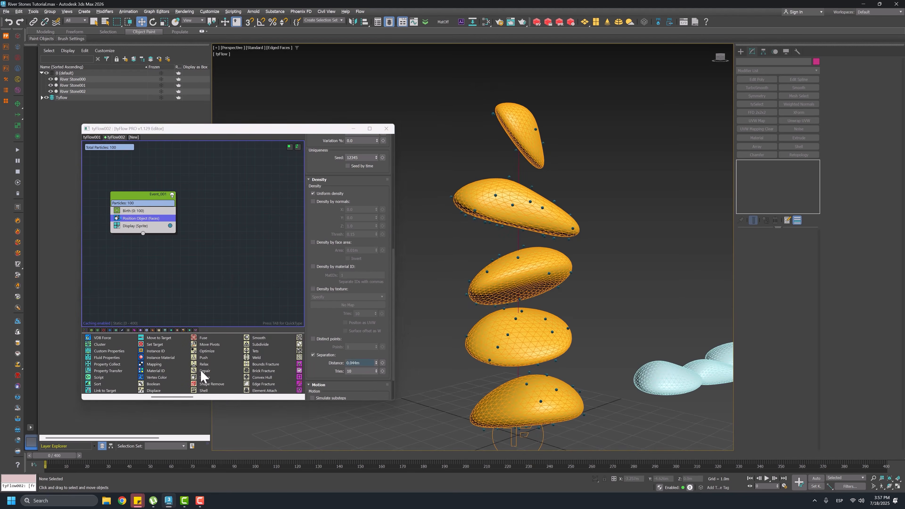
Set the second flow's Display operator to Geometry.
left_click(136, 226)
scroll(326, 167, "up", 3)
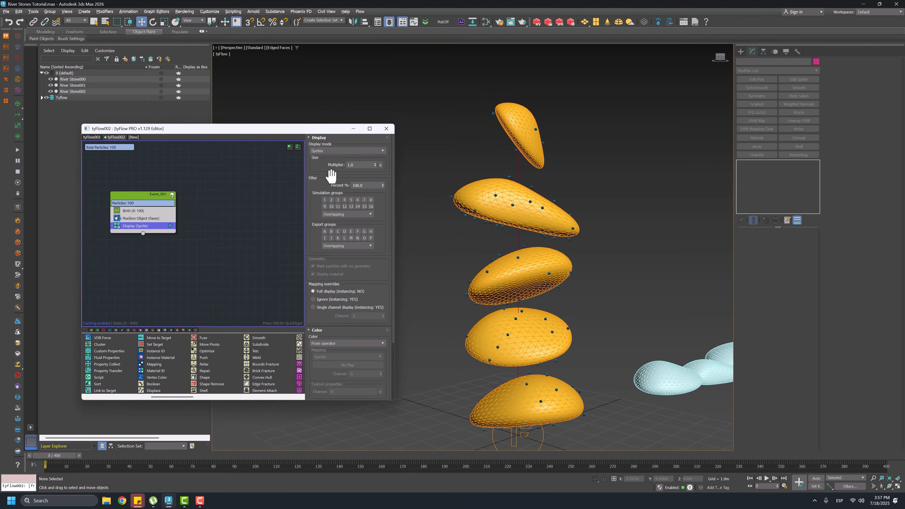
left_click(328, 150)
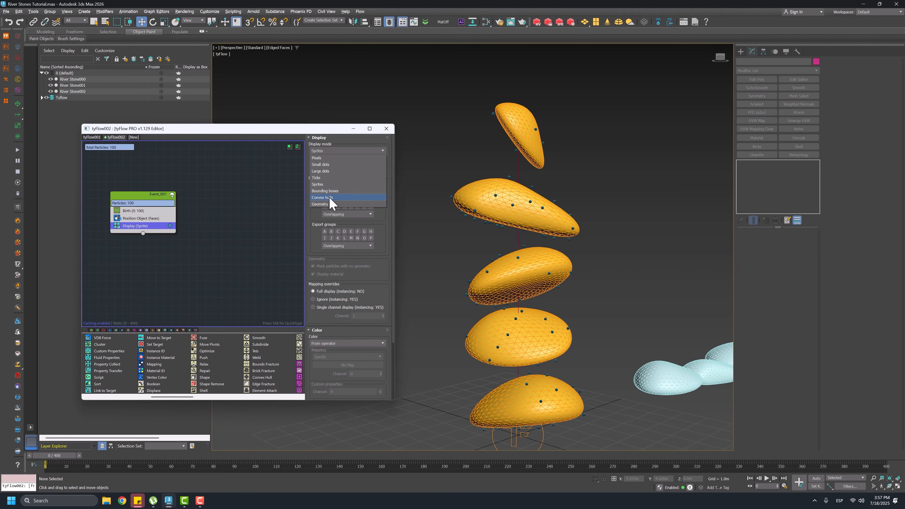
left_click(333, 205)
Add a Shape operator after Position Object and set its 3D shape to Pebbles.
left_click_drag(210, 378, 150, 224)
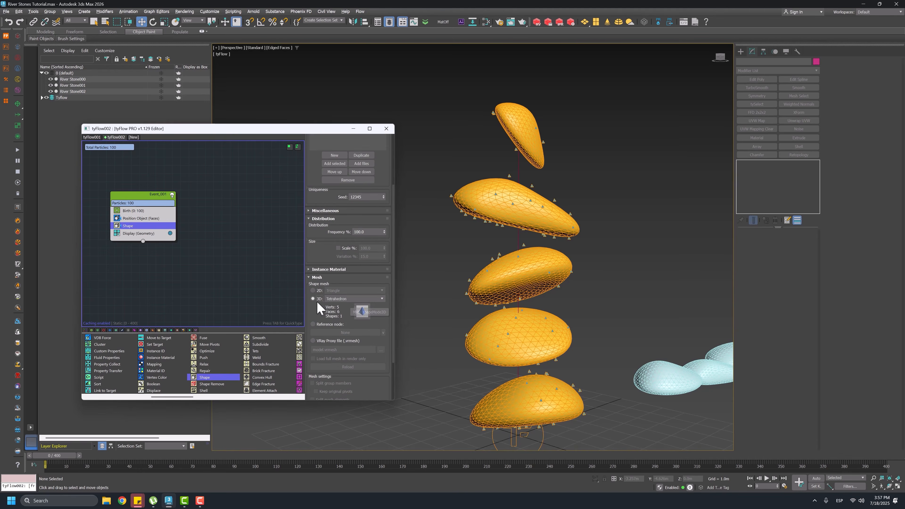
left_click(339, 298)
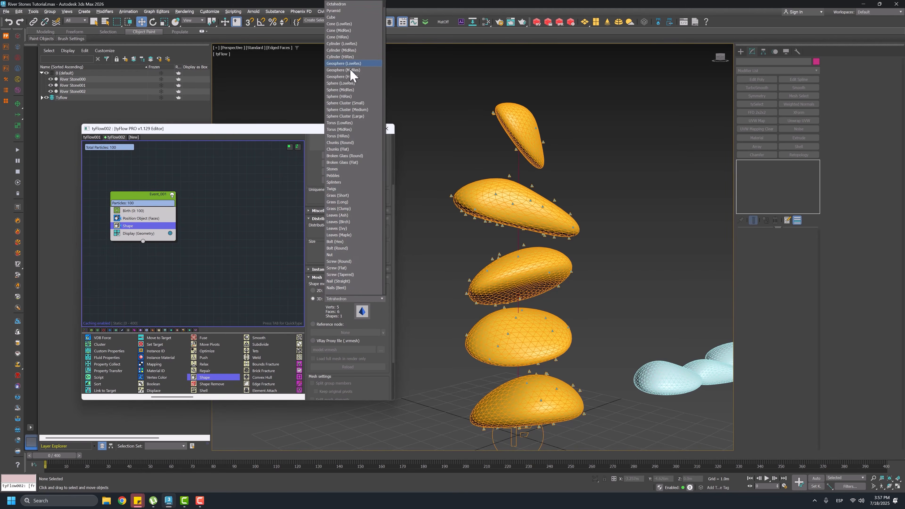
left_click(347, 176)
Turn off the viewport's edged faces and inspect the pebbles around the stones both close up and across the stack.
scroll(506, 185, "up", 6)
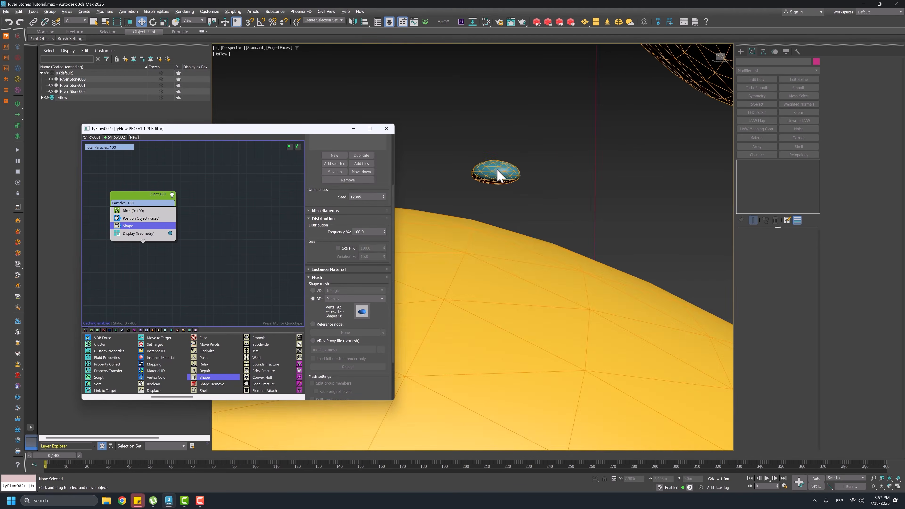
scroll(492, 172, "down", 6)
key("F4")
scroll(495, 202, "up", 4)
middle_click_drag(495, 202, 521, 179)
scroll(525, 192, "down", 3)
scroll(507, 216, "down", 3)
scroll(507, 213, "up", 6)
scroll(508, 203, "down", 4)
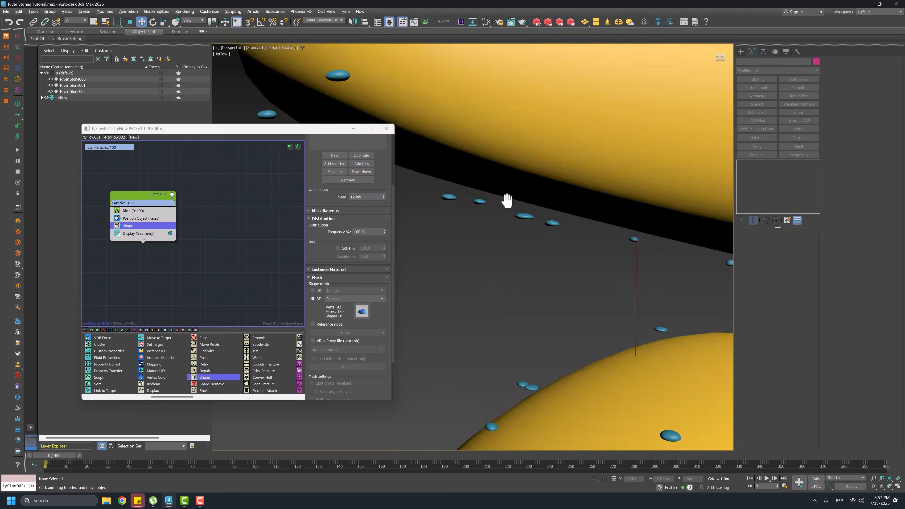
scroll(498, 222, "up", 1)
scroll(497, 222, "down", 4)
scroll(495, 203, "up", 1)
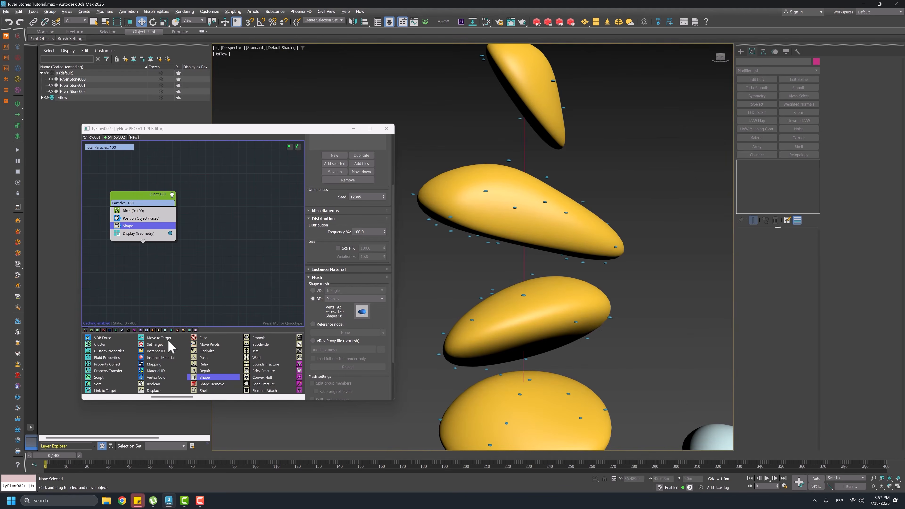
Add Rotation (Random 3D) and Scale operators after Shape, with uniform scale variation of 50% on all axes.
scroll(168, 354, "left", 3)
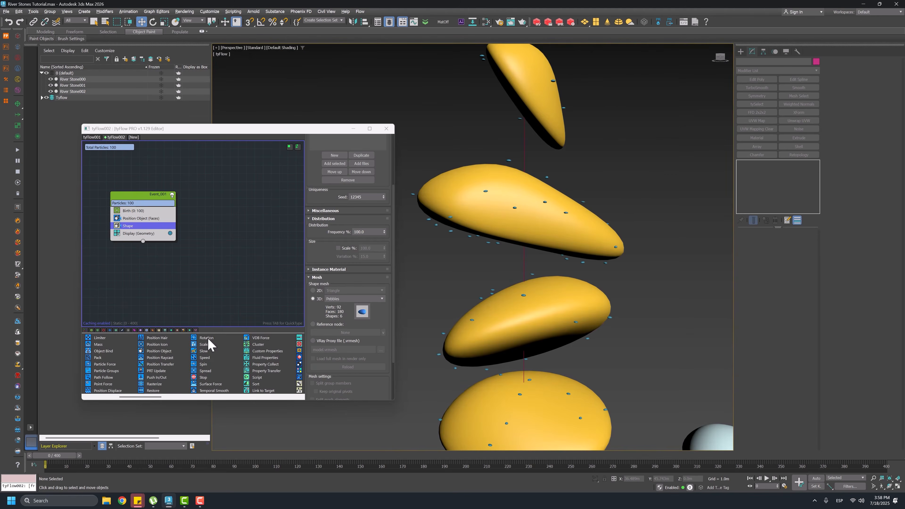
left_click_drag(209, 339, 147, 238)
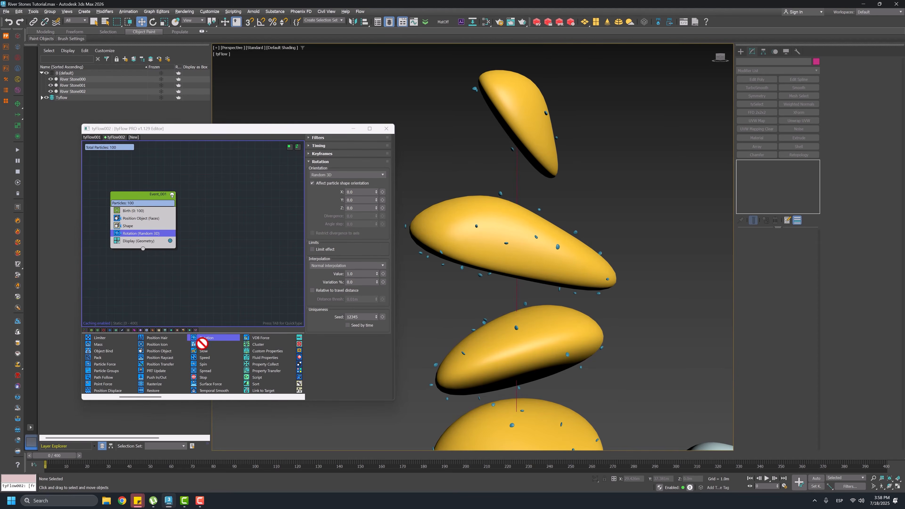
left_click_drag(203, 344, 163, 242)
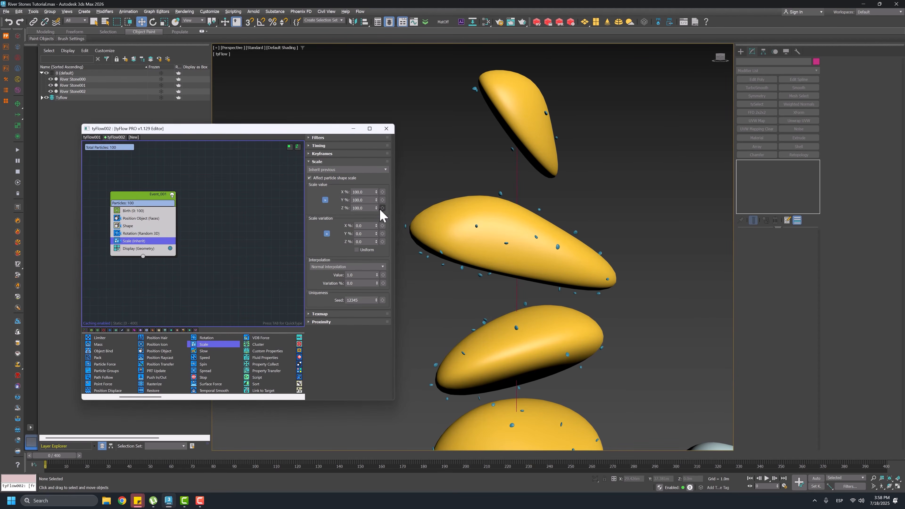
left_click(367, 250)
type("50")
key("Return")
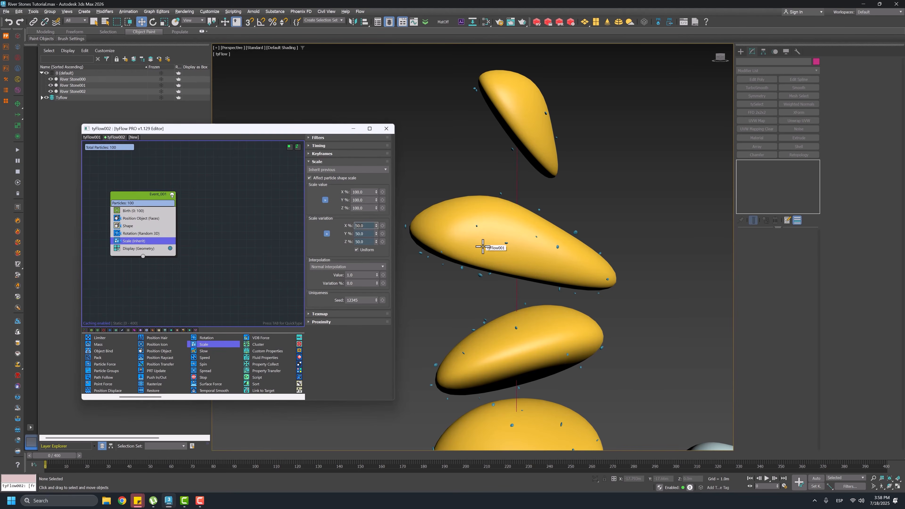
scroll(489, 249, "down", 5)
middle_click_drag(494, 251, 496, 232)
scroll(496, 230, "up", 3)
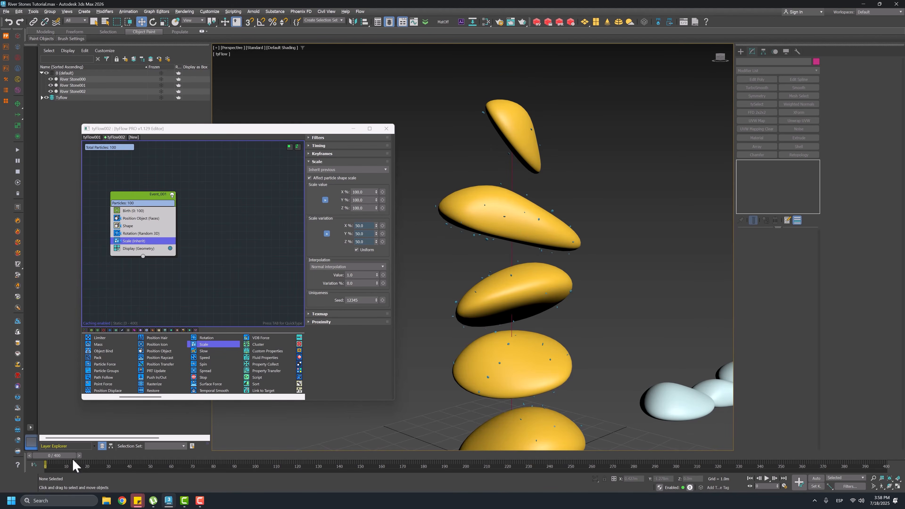
left_click_drag(74, 461, 131, 459)
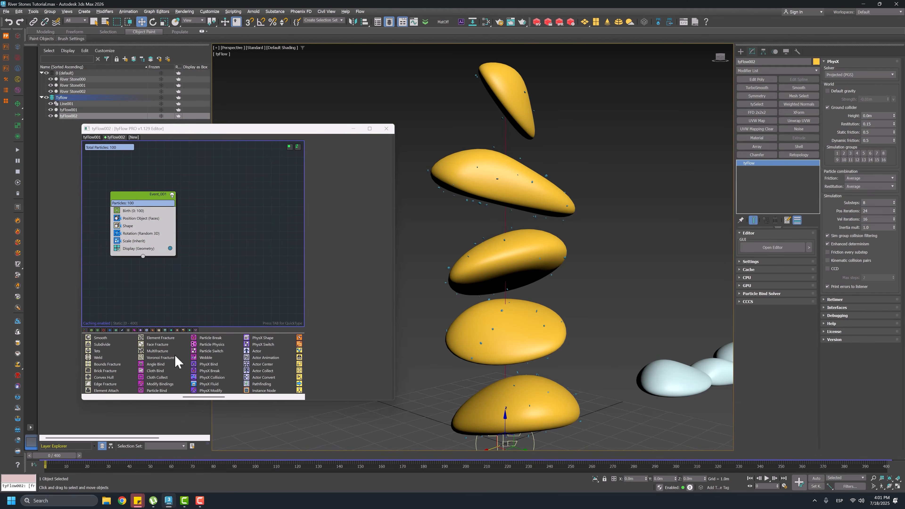
Add a Particle Physics operator after Shape and move the Rotation and Scale operators above Shape.
left_click_drag(210, 345, 140, 229)
left_click(139, 241)
left_click(139, 249, "ctrl")
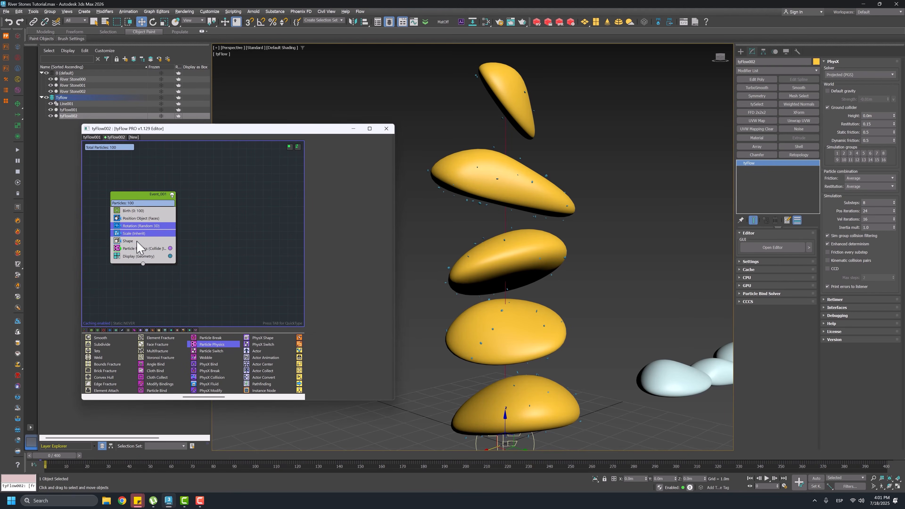
left_click(141, 241)
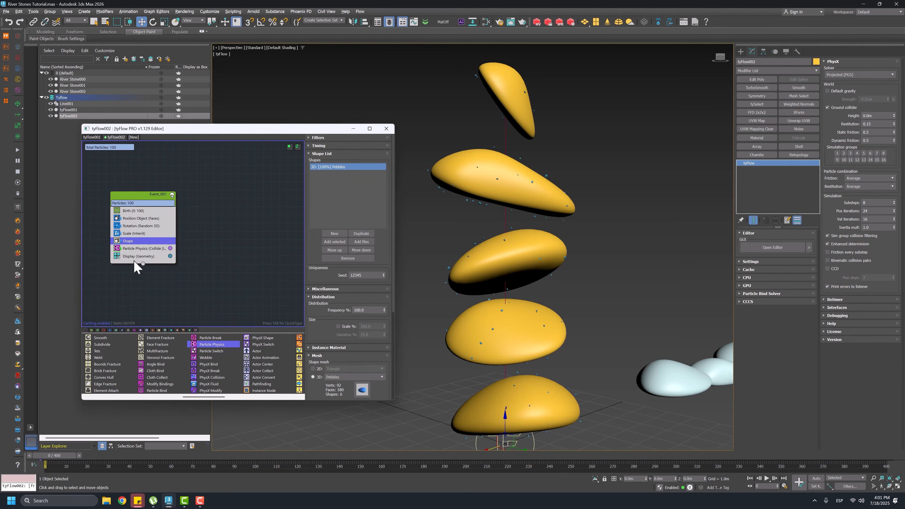
left_click(129, 250)
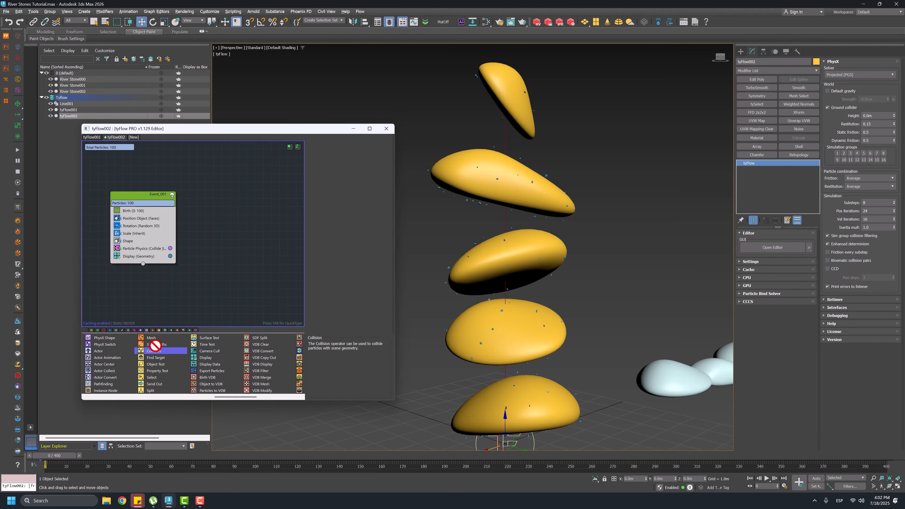
Add a Collision operator after Particle Physics, pick tyFlow001 as its collider and preview the simulation.
left_click_drag(157, 352, 135, 255)
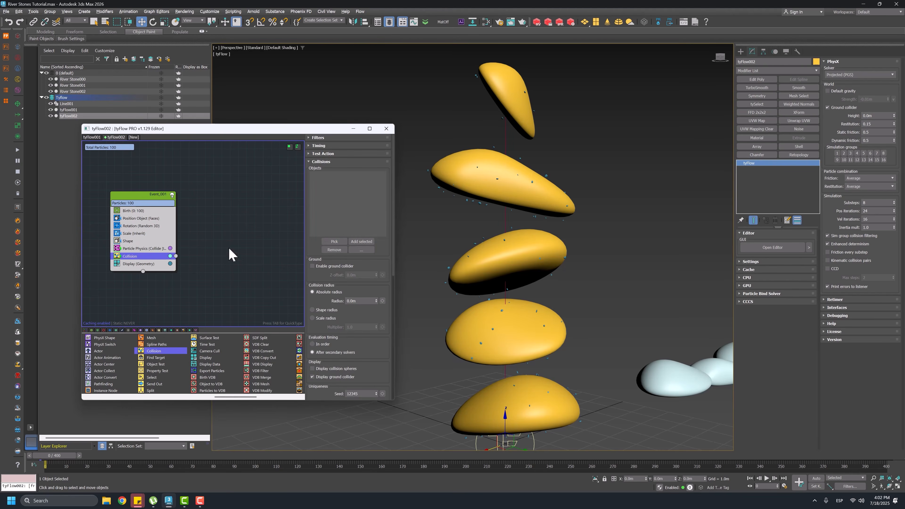
left_click(334, 242)
left_click(458, 167)
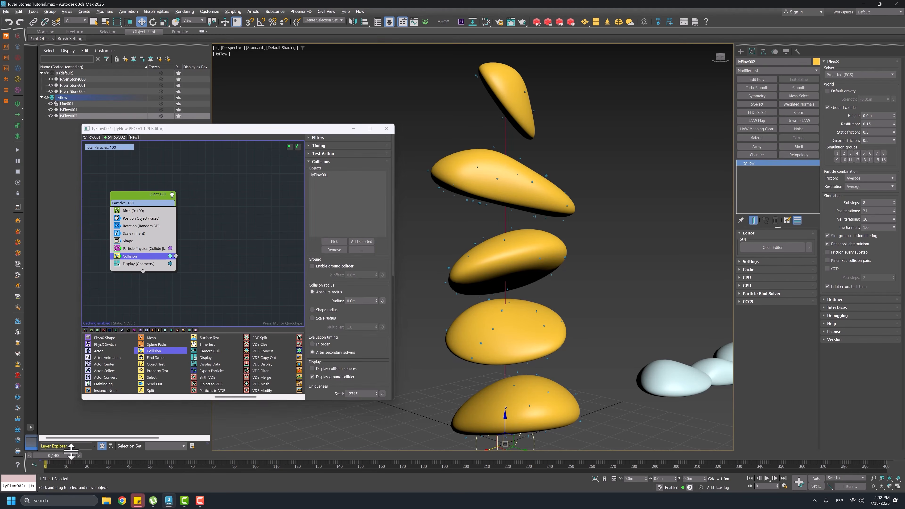
left_click_drag(63, 455, 34, 429)
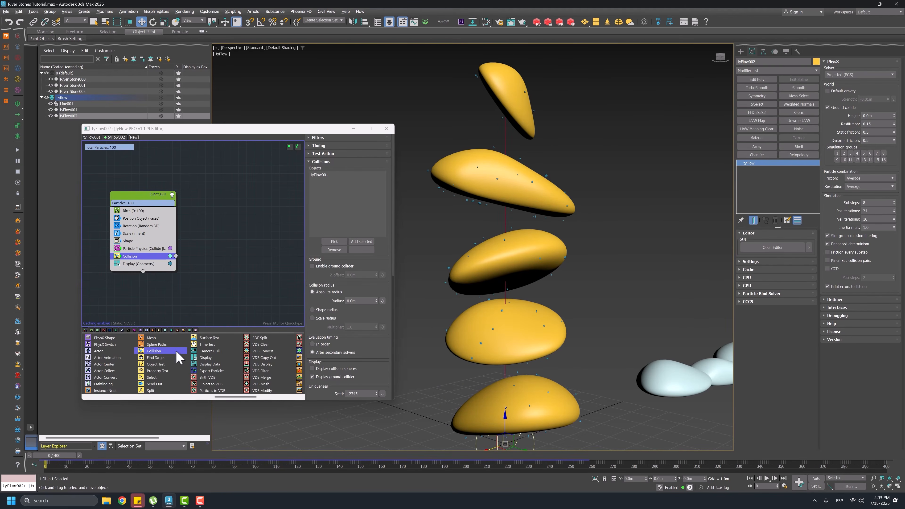
Add a Force operator between Scale and Shape, set its Built-in Noise 1 strength to 0.001 m and preview the motion.
scroll(176, 350, "up", 3)
scroll(190, 354, "down", 3)
scroll(189, 356, "up", 10)
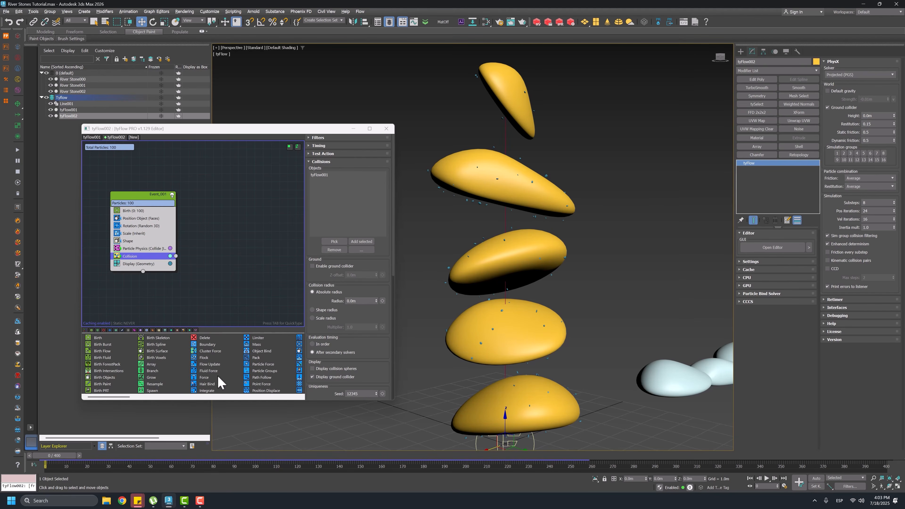
left_click_drag(218, 378, 140, 241)
scroll(325, 306, "down", 5)
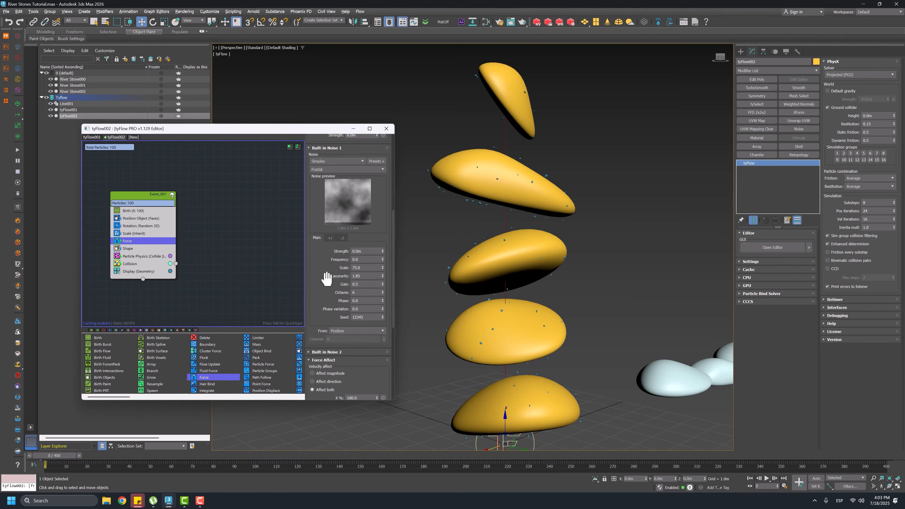
scroll(326, 279, "down", 3)
scroll(373, 257, "up", 3)
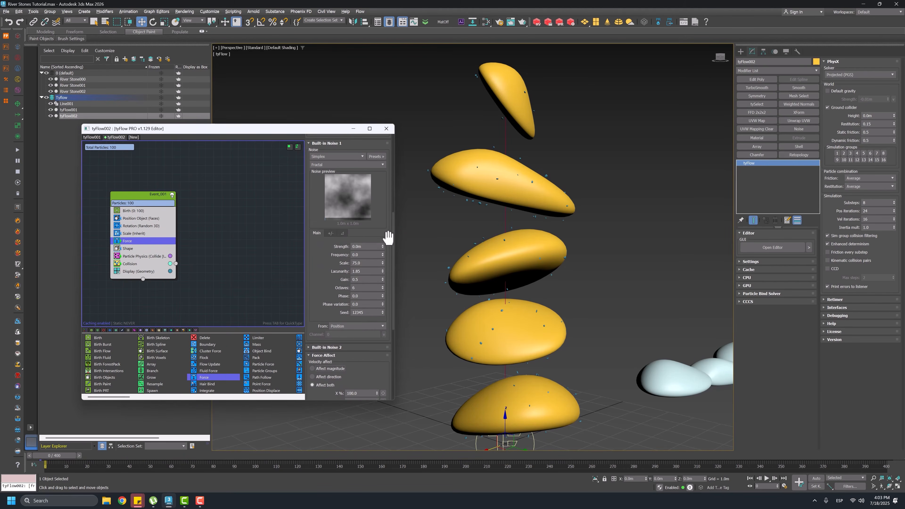
left_click_drag(66, 460, 0, 411)
Add a Find Target operator after Collision, pick tyFlow001 as its target object and preview the simulation.
scroll(158, 360, "down", 1)
scroll(158, 358, "down", 5)
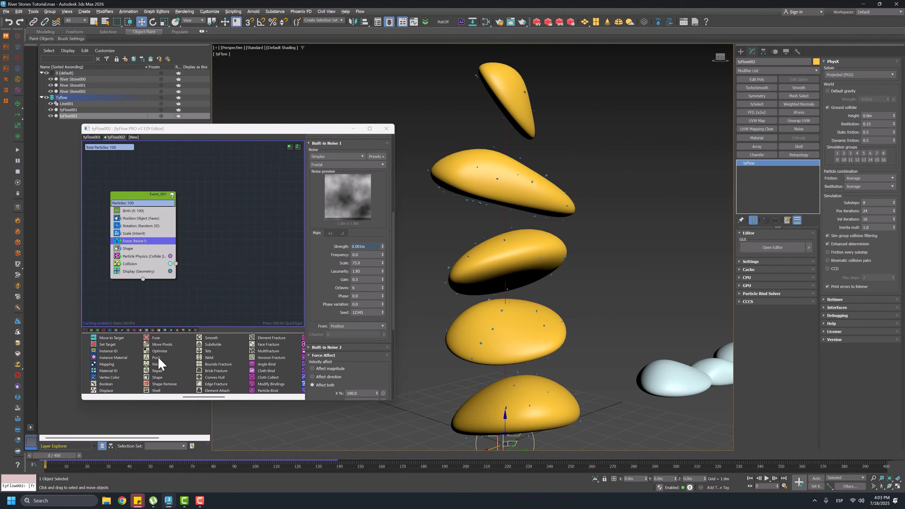
left_click_drag(160, 358, 158, 347)
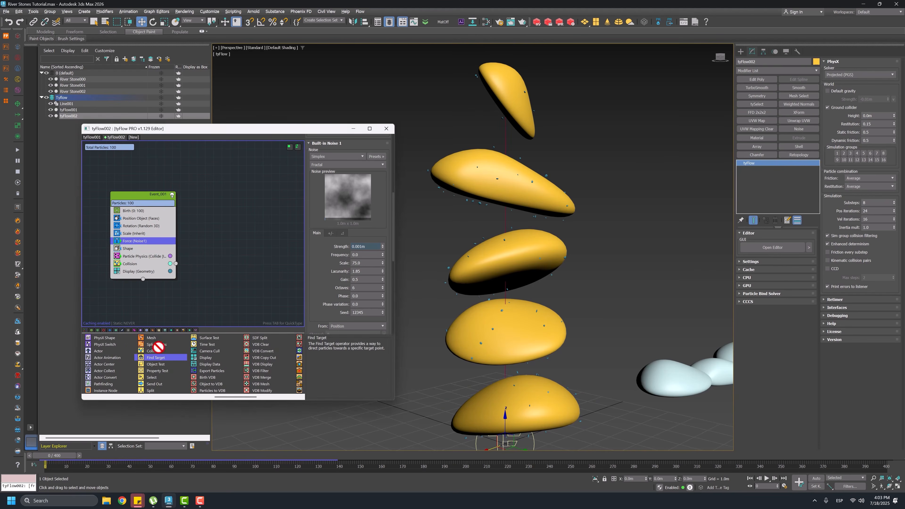
left_click_drag(149, 270, 149, 271)
scroll(330, 301, "down", 3)
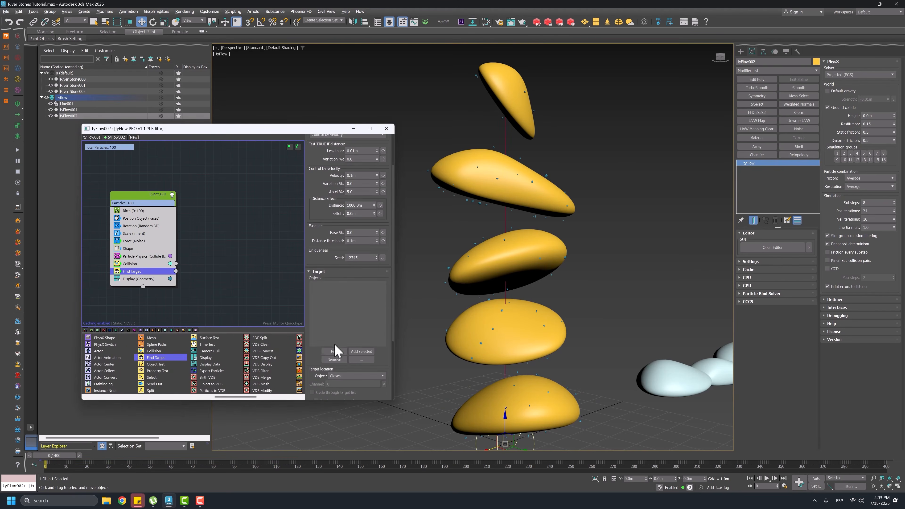
left_click(458, 166)
left_click_drag(70, 460, 55, 339)
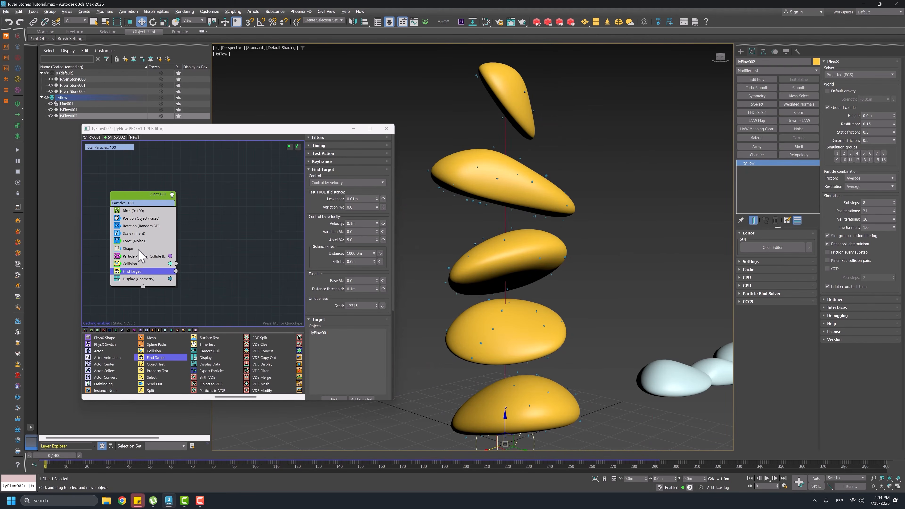
Set the Force operator's Built-in Noise 1 strength to 0.002 m and preview the pebbles with Find Target selected.
left_click(135, 241)
scroll(344, 250, "down", 4)
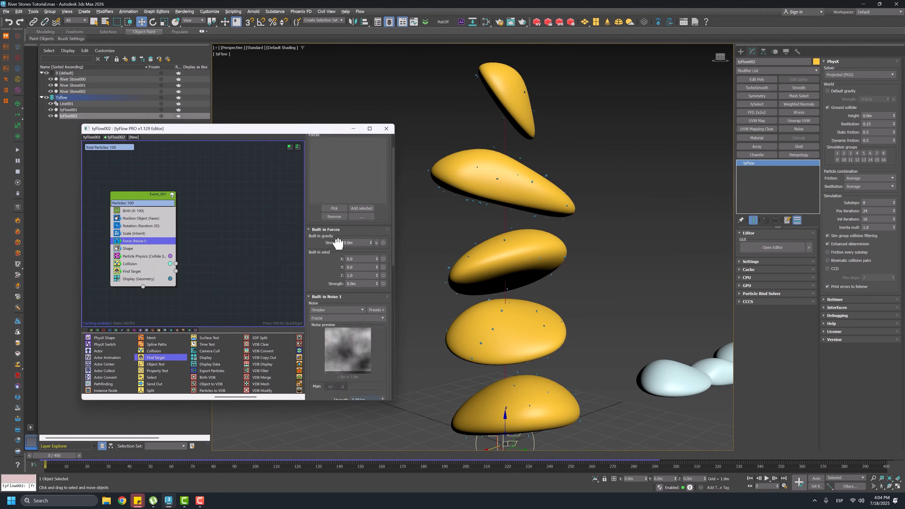
type("0.002")
key("Return")
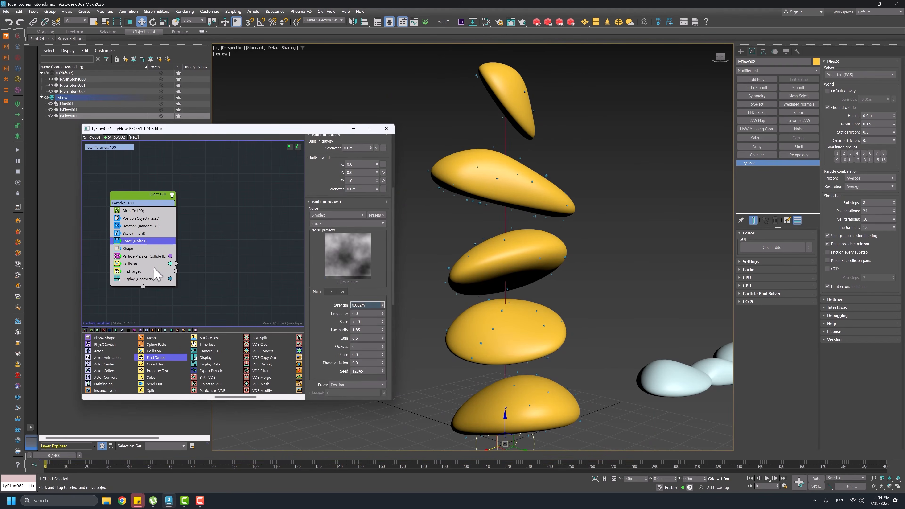
left_click(142, 272)
left_click_drag(67, 462, 67, 318)
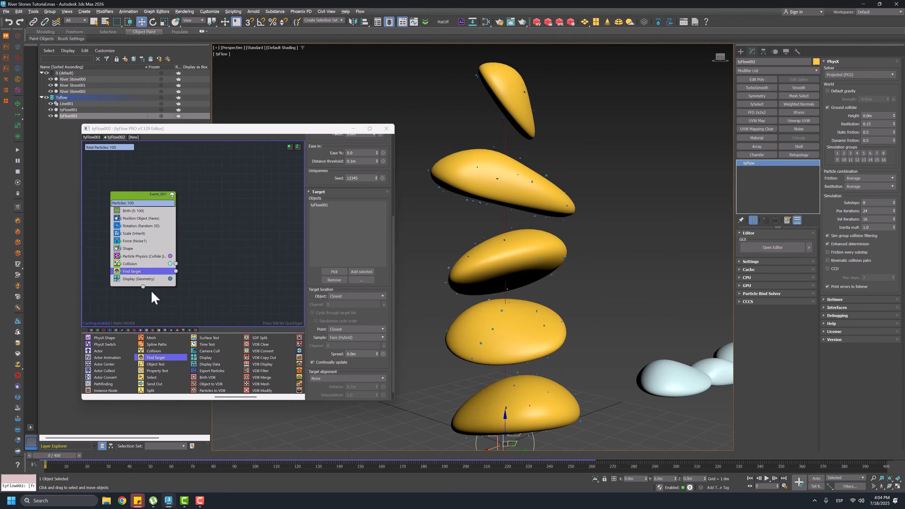
Set the Collision operator's friction to 0%, scrub through the simulation and return to the first frame.
left_click(134, 264)
scroll(316, 332, "down", 5)
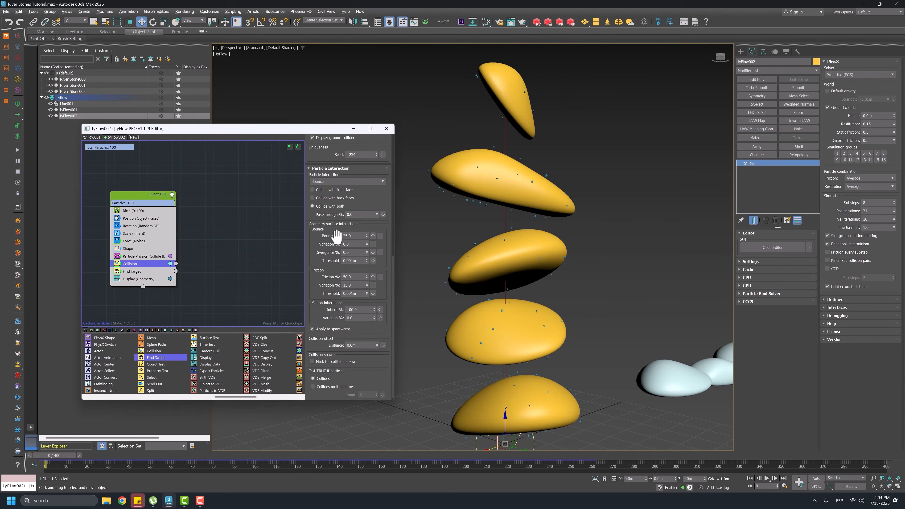
right_click(367, 278)
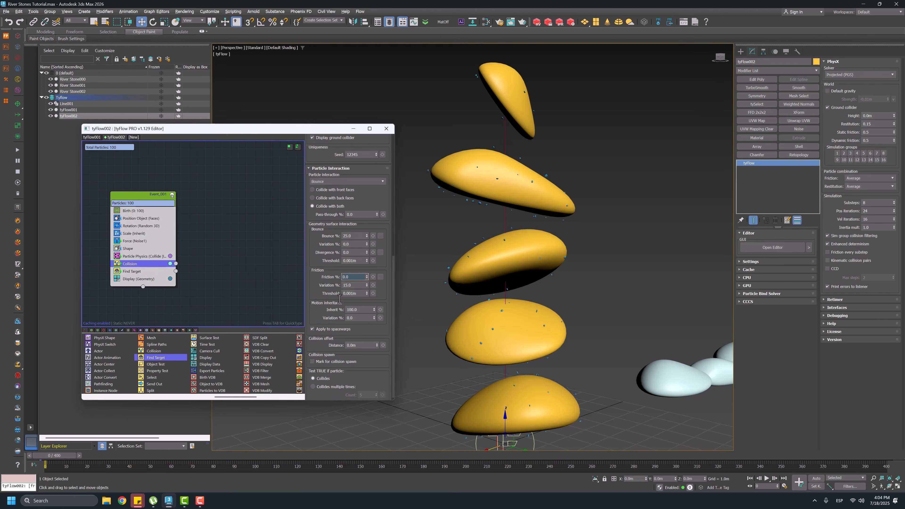
left_click_drag(74, 459, 485, 430)
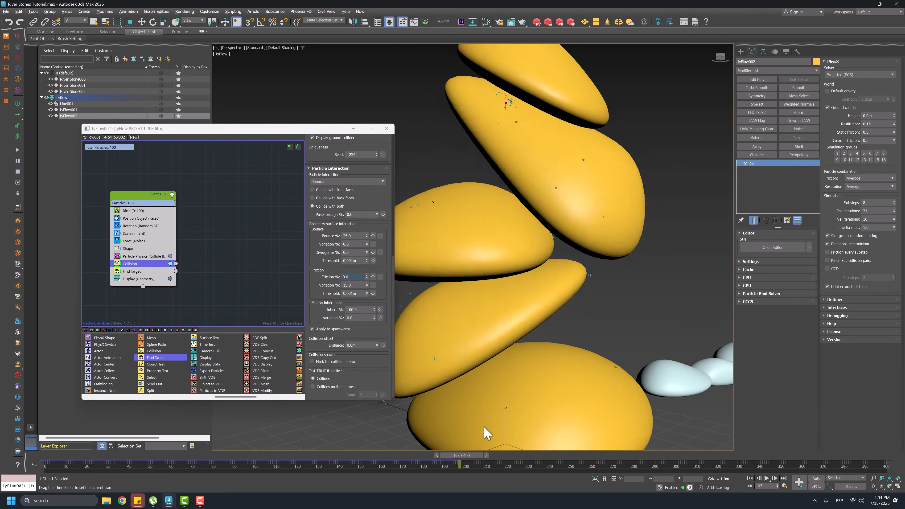
key("Home")
key("w")
Set the Find Target operator's control velocity to 0.05 m and preview the simulation.
left_click(132, 272)
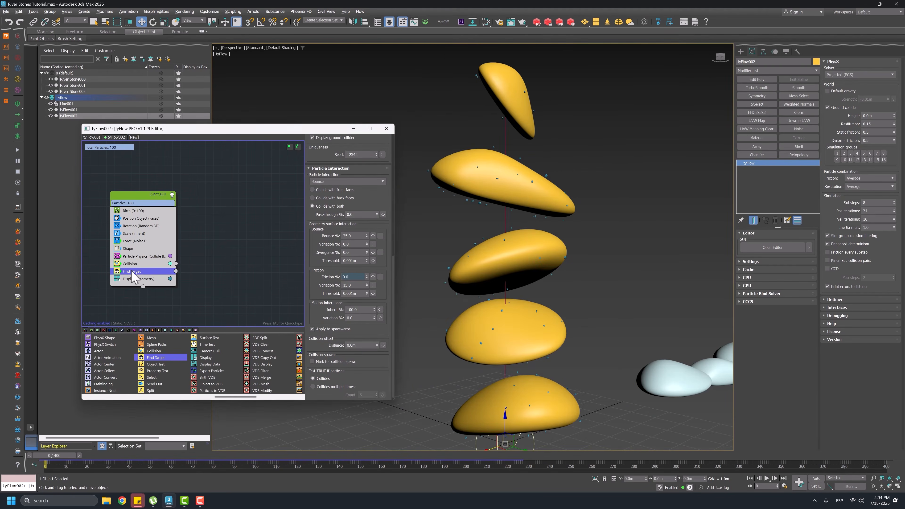
left_click_drag(332, 182, 321, 372)
left_click(318, 146)
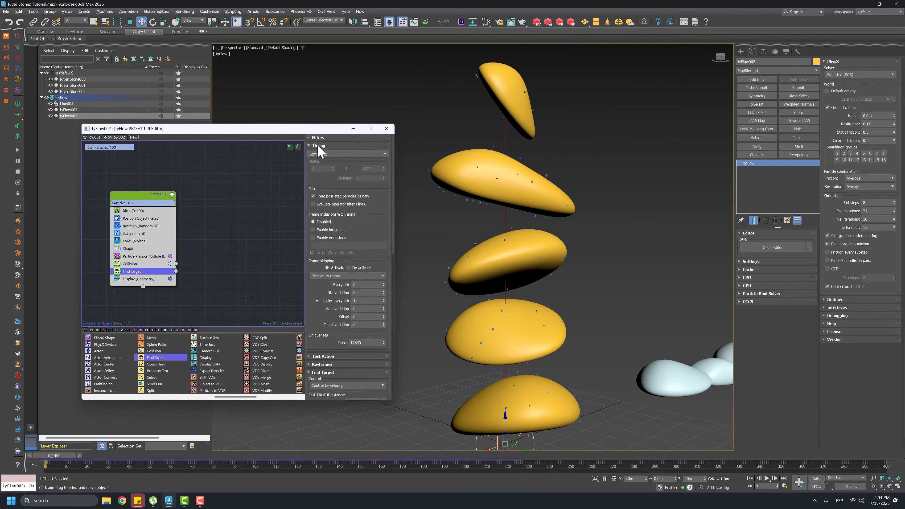
left_click(318, 146)
left_click_drag(333, 291, 336, 150)
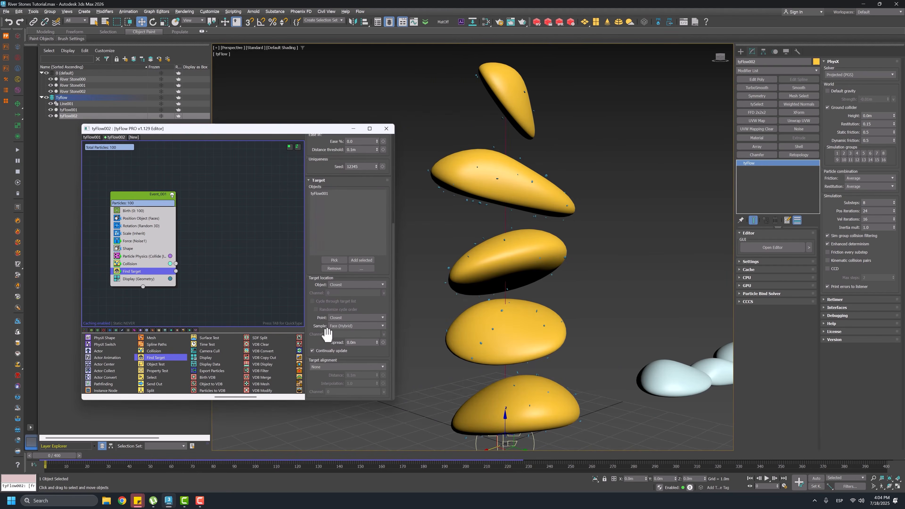
left_click_drag(339, 263, 341, 378)
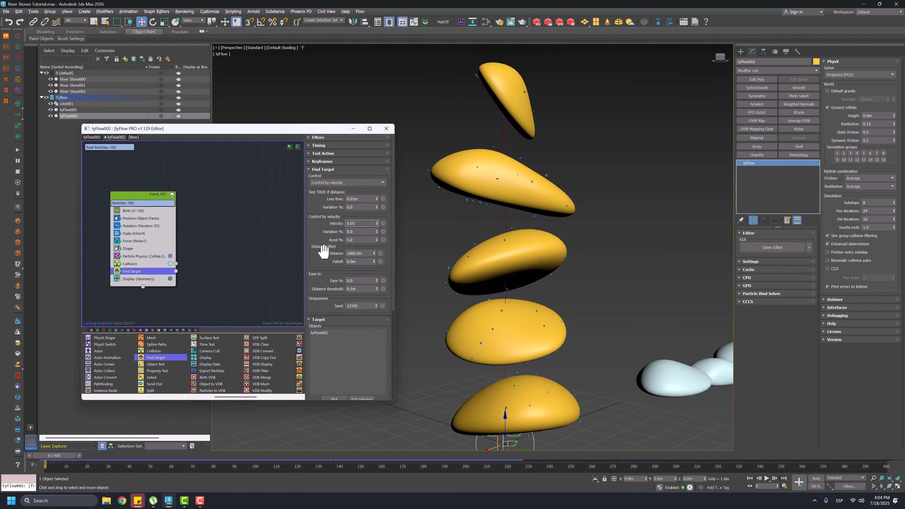
key("Return")
left_click_drag(65, 457, 31, 435)
key("w")
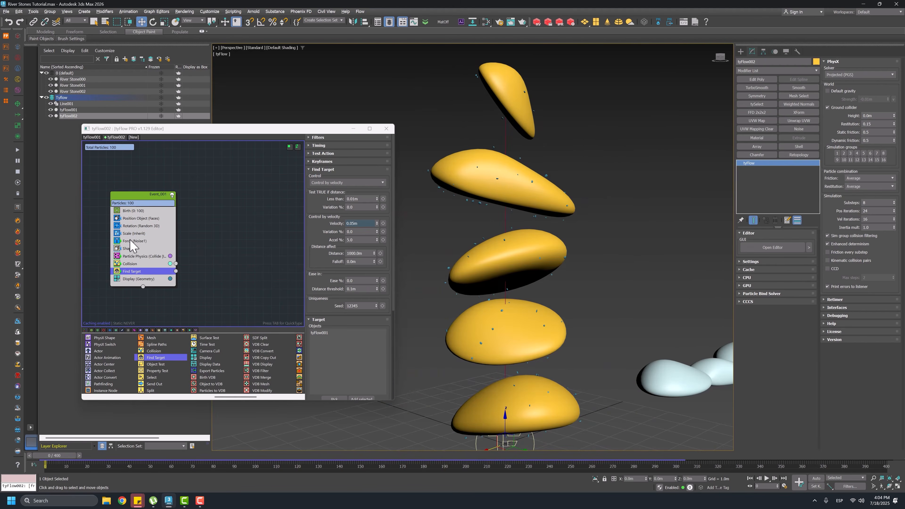
Try a Built-in Noise 1 frequency of 0.1 on the Force operator, raise it to 0.2 and preview the motion.
left_click(134, 241)
scroll(338, 292, "down", 5)
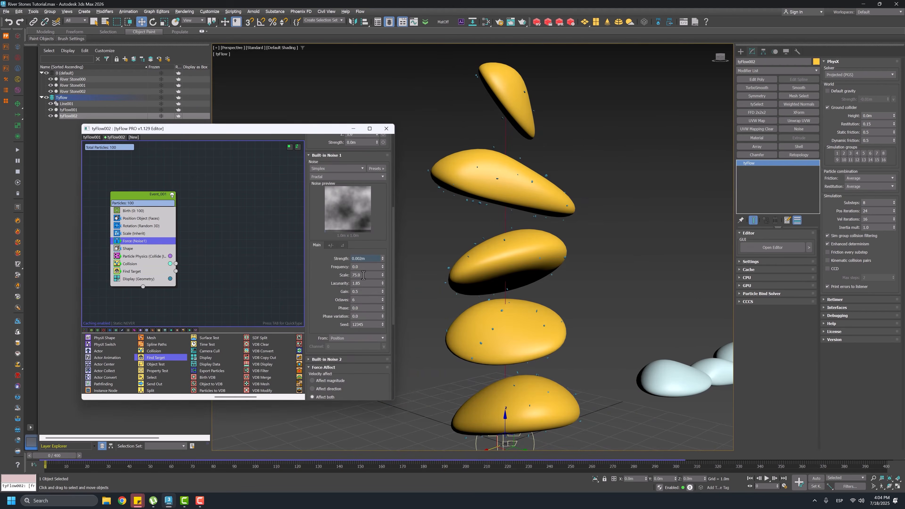
key("Return")
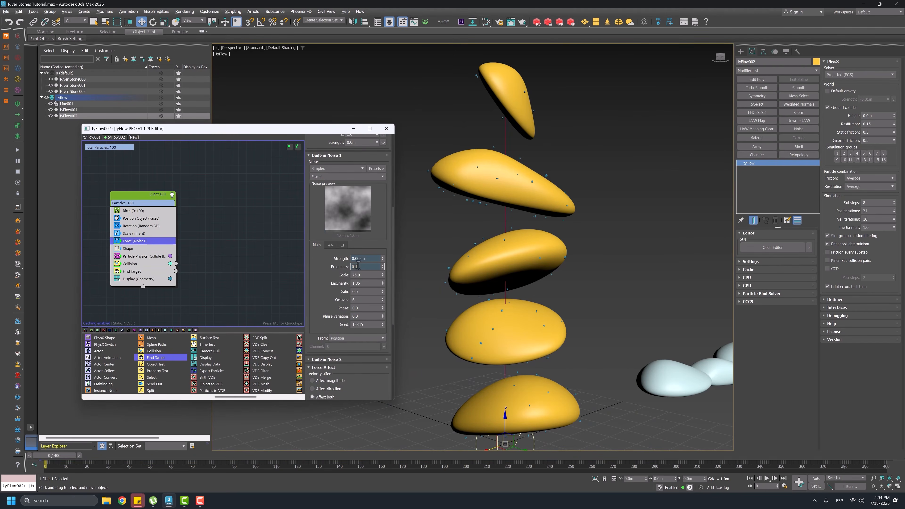
left_click_drag(65, 461, 64, 410)
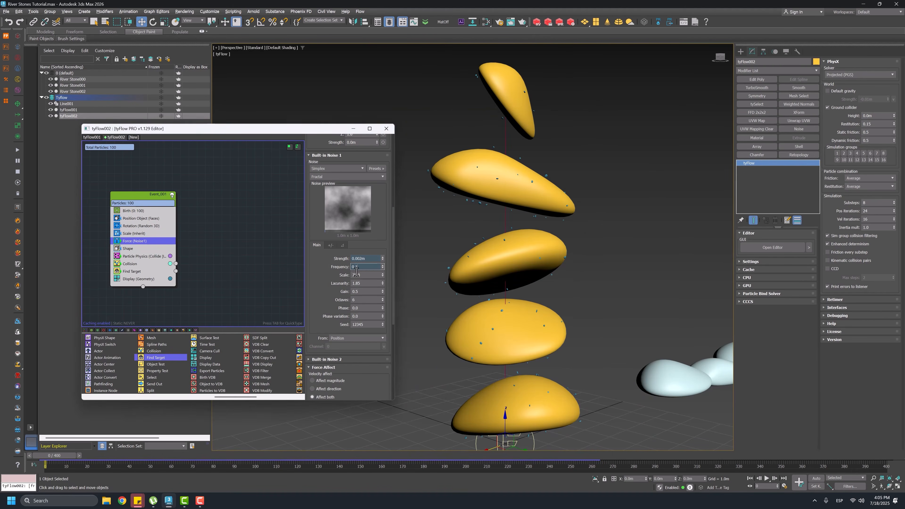
key("Return")
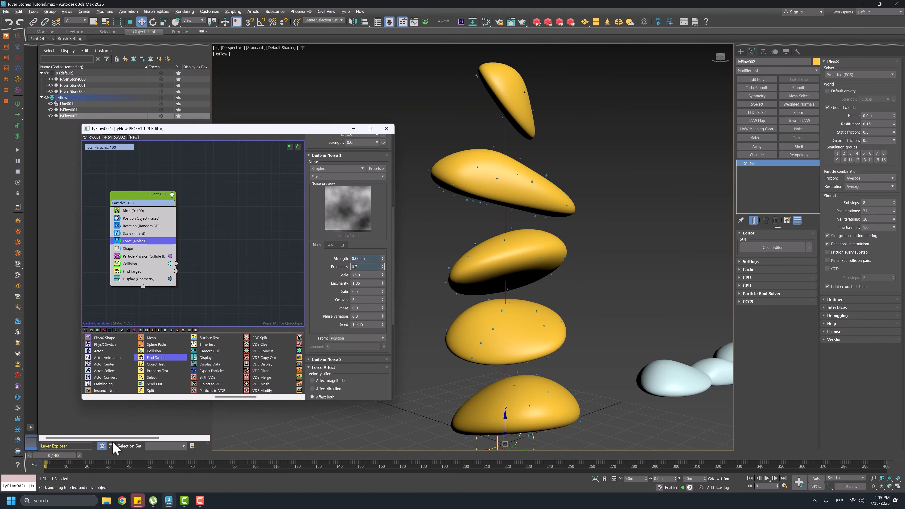
left_click_drag(74, 460, 79, 371)
Set the Find Target operator's control velocity to 0.025 m and play back the simulation.
left_click(137, 271)
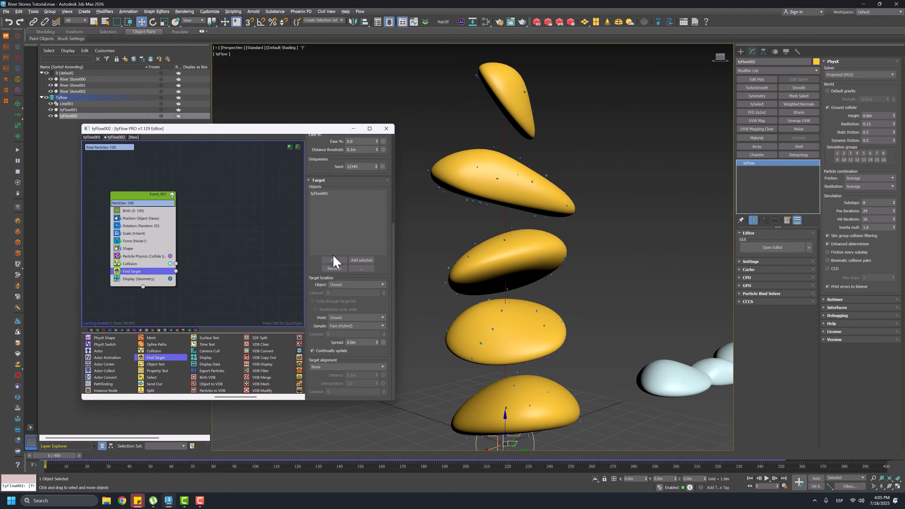
scroll(353, 354, "up", 5)
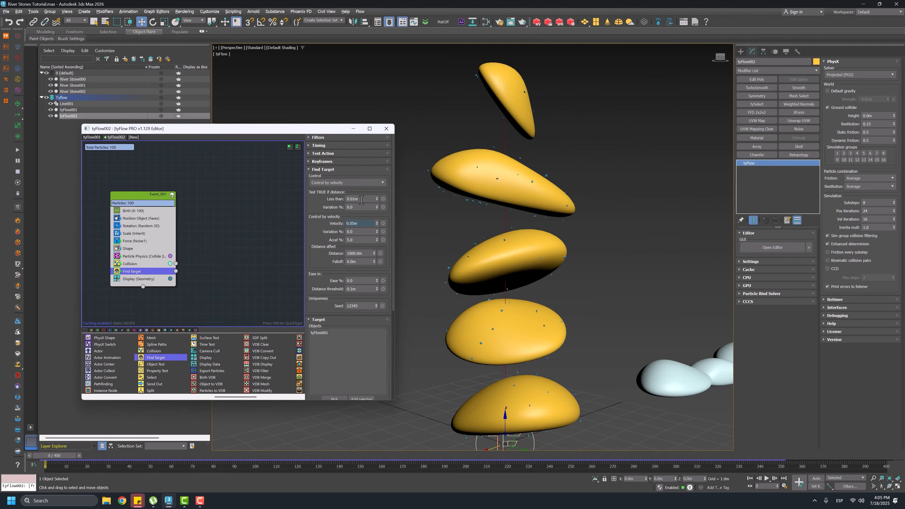
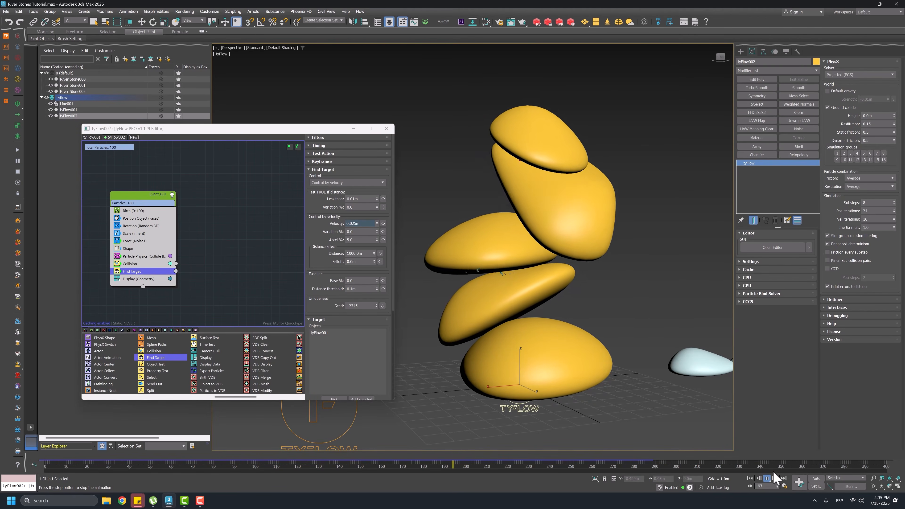
left_click(767, 478)
Set the Force operator's Built-in Noise 1 strength to 0.003 m and play the animation from the first frame.
left_click(137, 241)
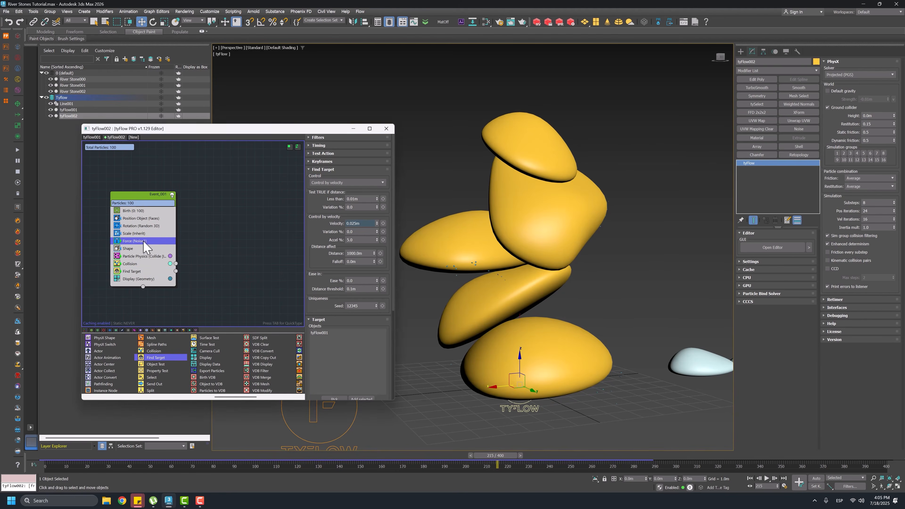
scroll(356, 296, "down", 5)
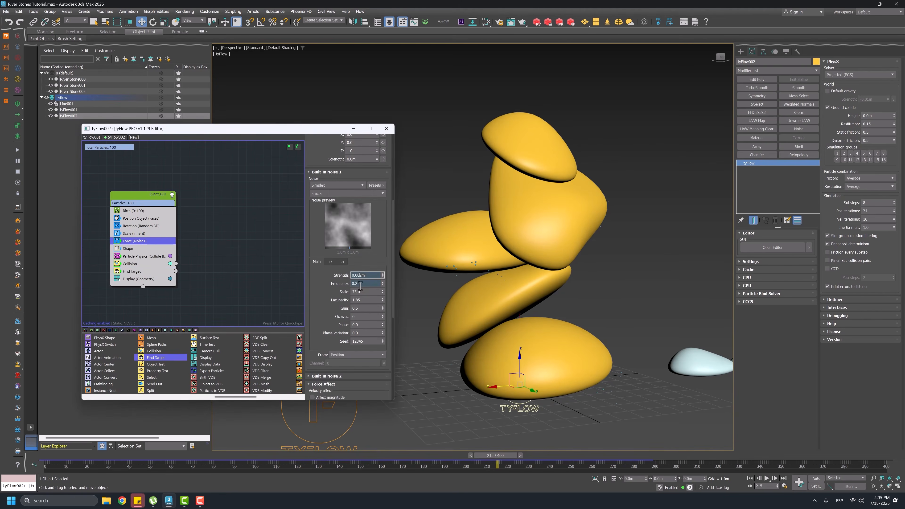
type("0.005")
key("Return")
left_click(750, 478)
left_click(767, 478)
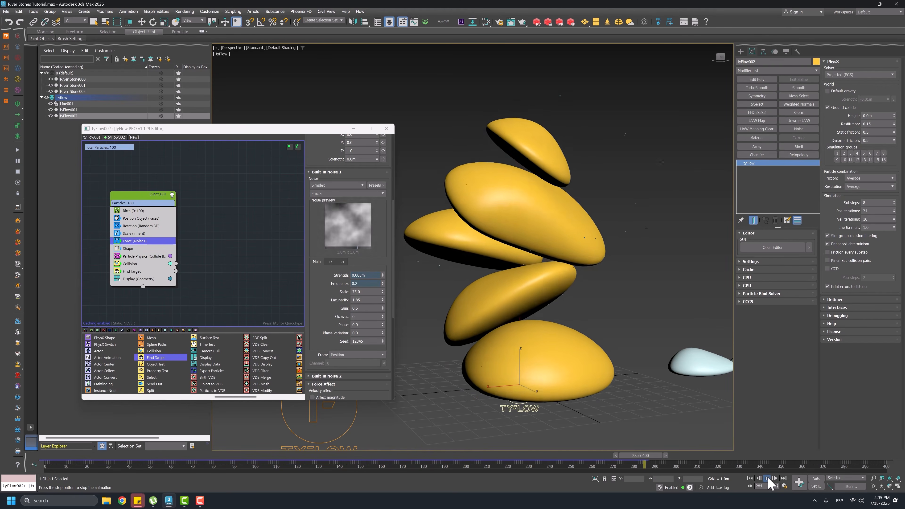
left_click(767, 478)
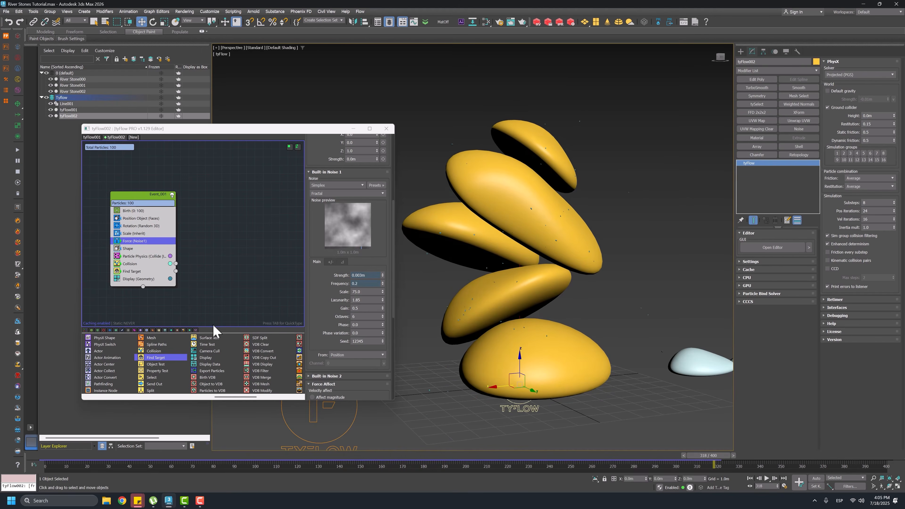
Set the Scale operator's value to 200% on all axes and play back the enlarged pebbles.
left_click(135, 233)
left_click(78, 456)
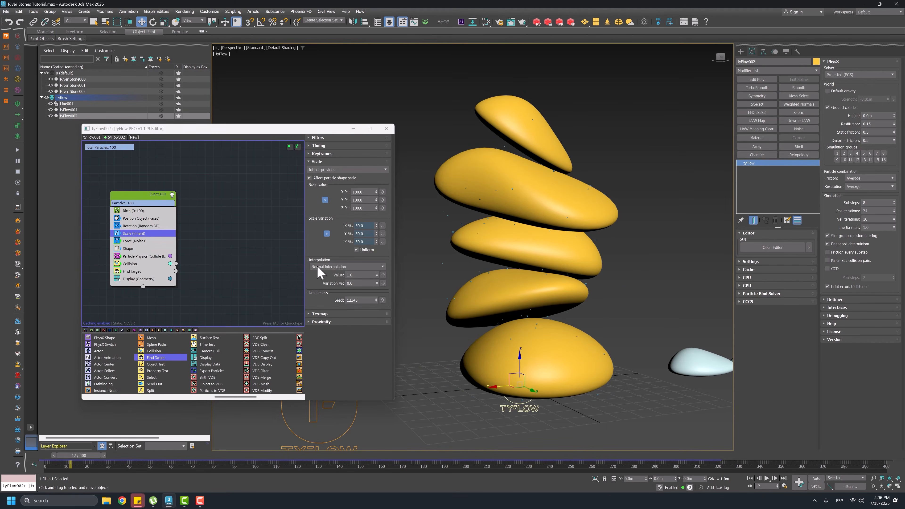
type("20")
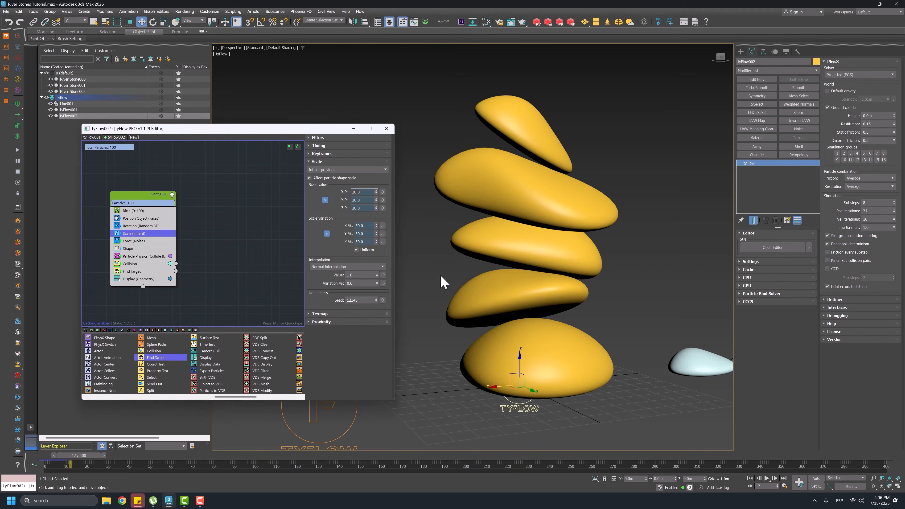
type("0")
key("Return")
left_click(768, 478)
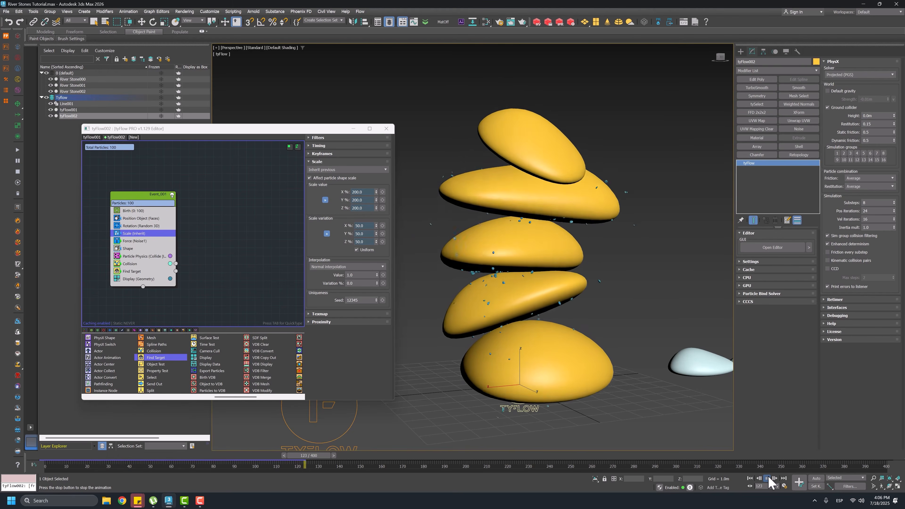
middle_click_drag(596, 392, 583, 219)
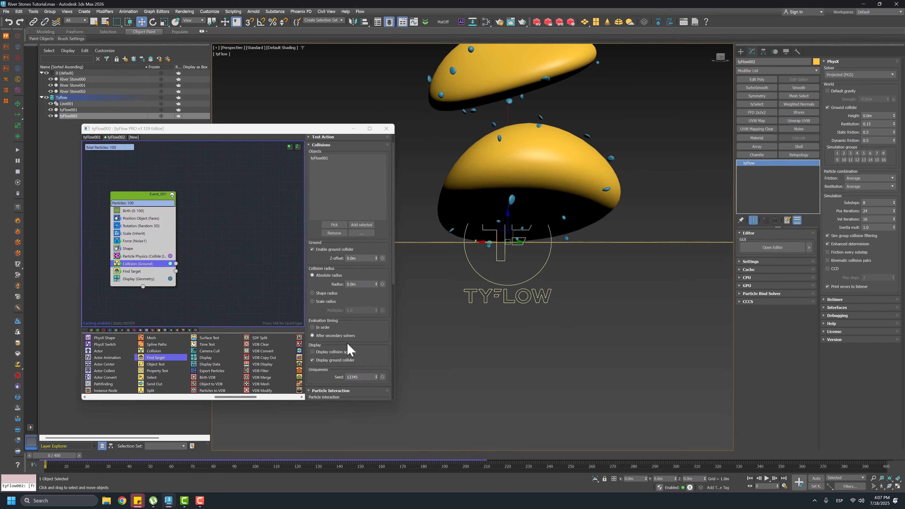
Add a Property Test operator above Display in Event_001 and set its test type to Position Z.
mouse_move(509, 231)
middle_mouse_down()
mouse_move(524, 255)
mouse_move(512, 231)
middle_mouse_up()
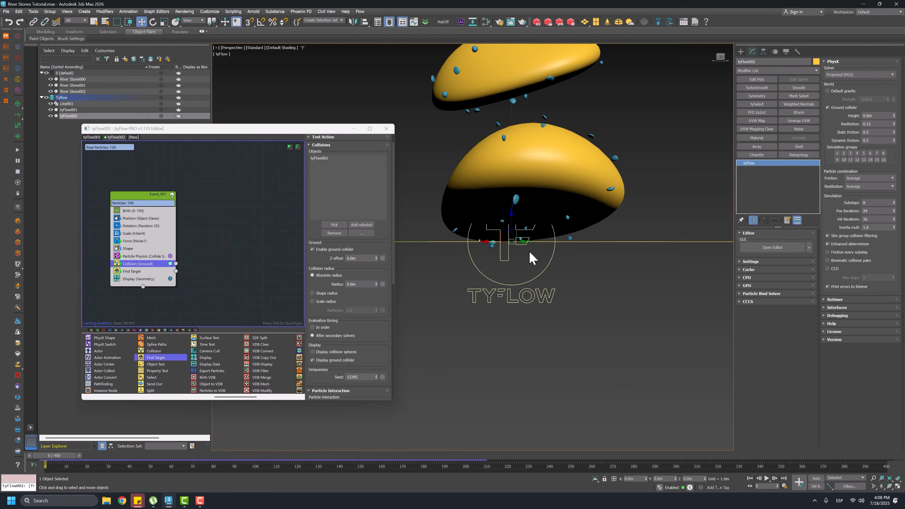
scroll(106, 375, "right", 1)
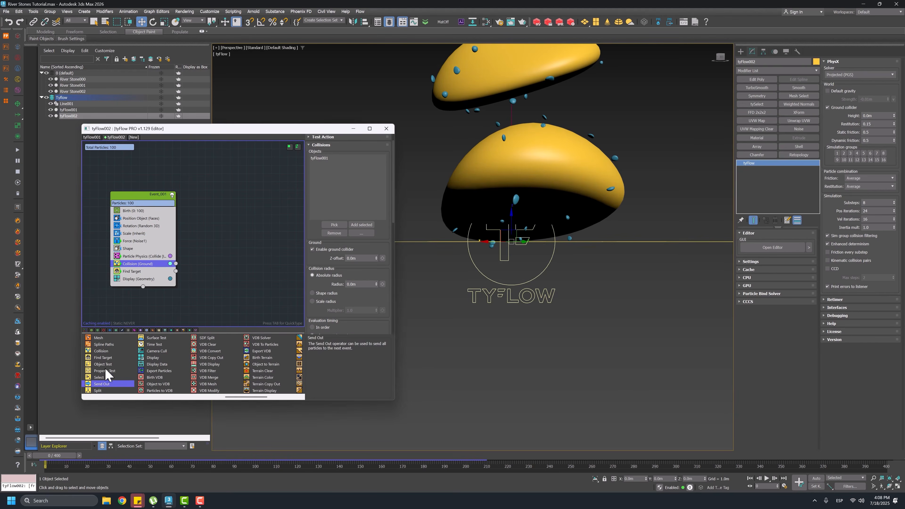
left_click(97, 372)
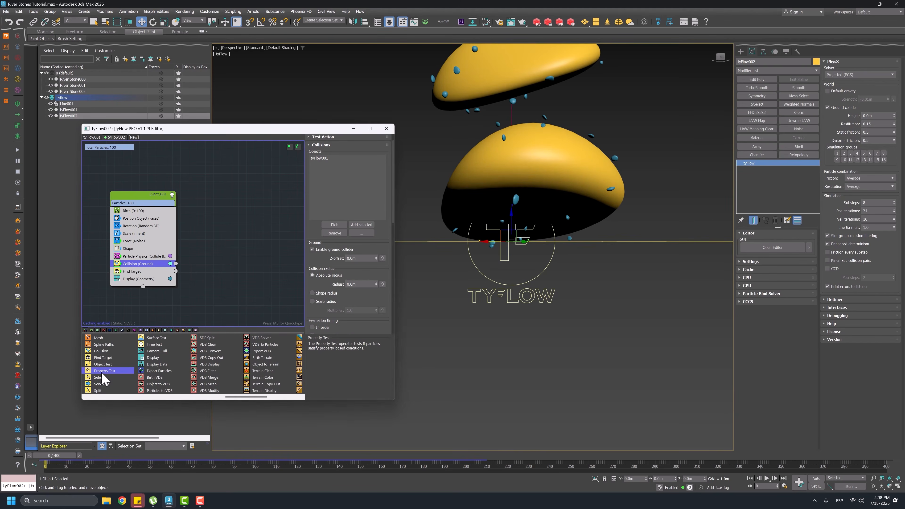
left_click_drag(133, 282, 138, 283)
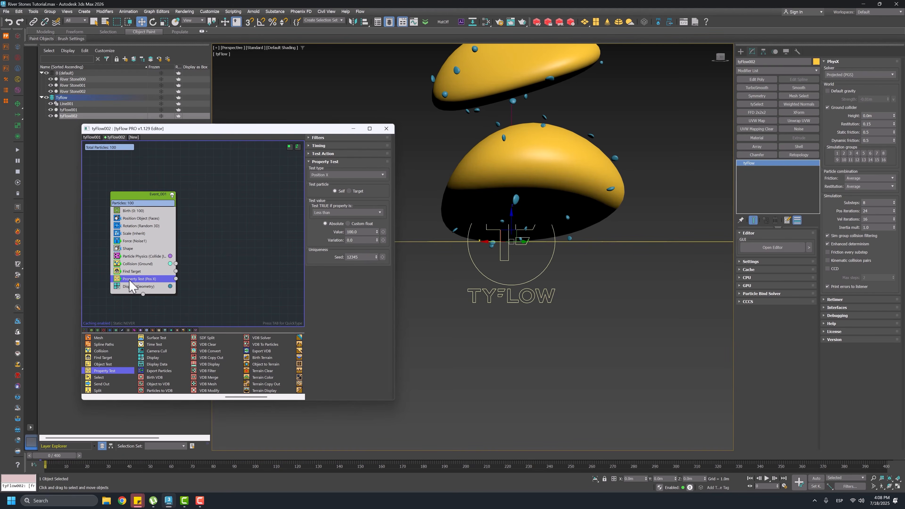
left_click(331, 173)
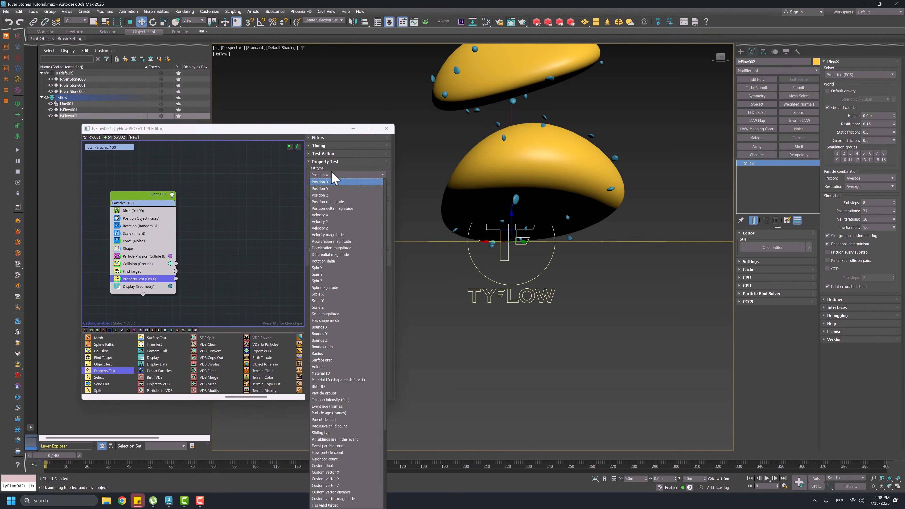
left_click(325, 196)
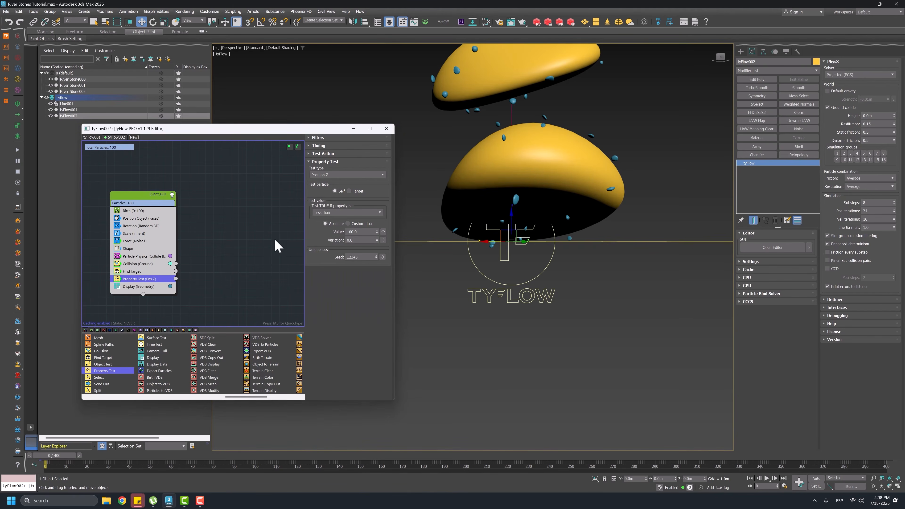
Create a second event with a Display operator fed by the Property Test, and set its display color to orange.
left_click_drag(153, 358, 217, 275)
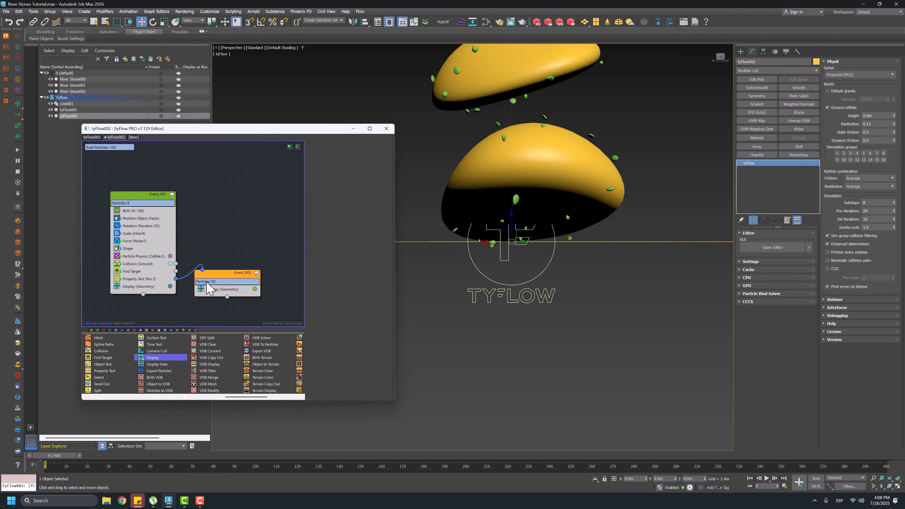
left_click(243, 289)
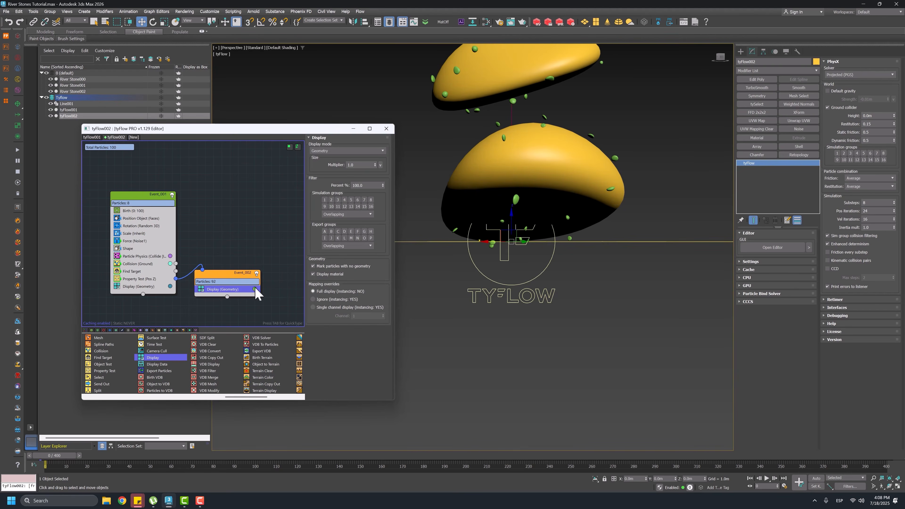
left_click(255, 289)
left_click(578, 159)
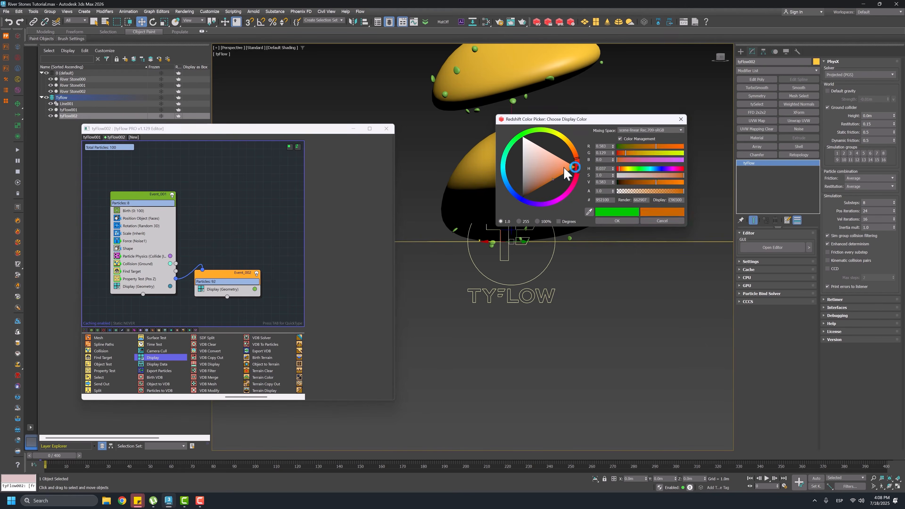
left_click(617, 221)
Examine how the Property Test splits the pebbles by display color along the stone stack, especially around the topmost stone.
scroll(538, 232, "down", 6)
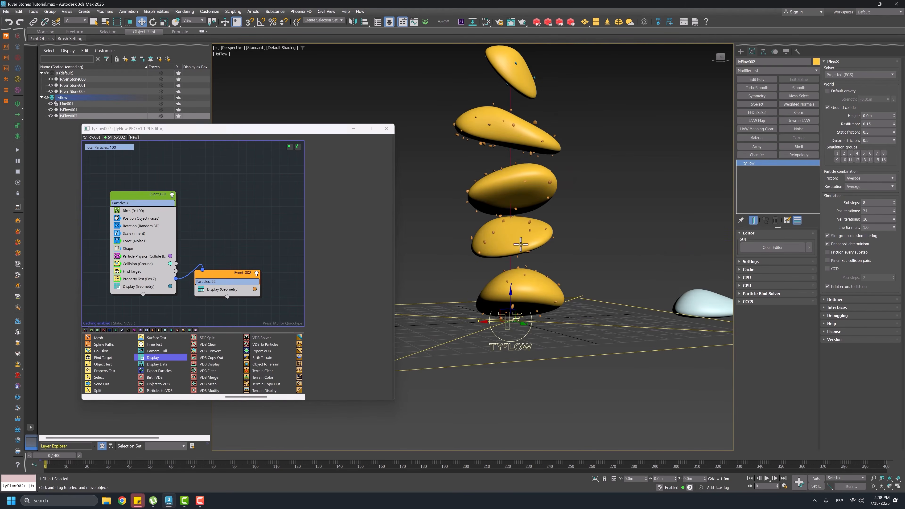
middle_click_drag(533, 111, 520, 120)
scroll(521, 119, "up", 3)
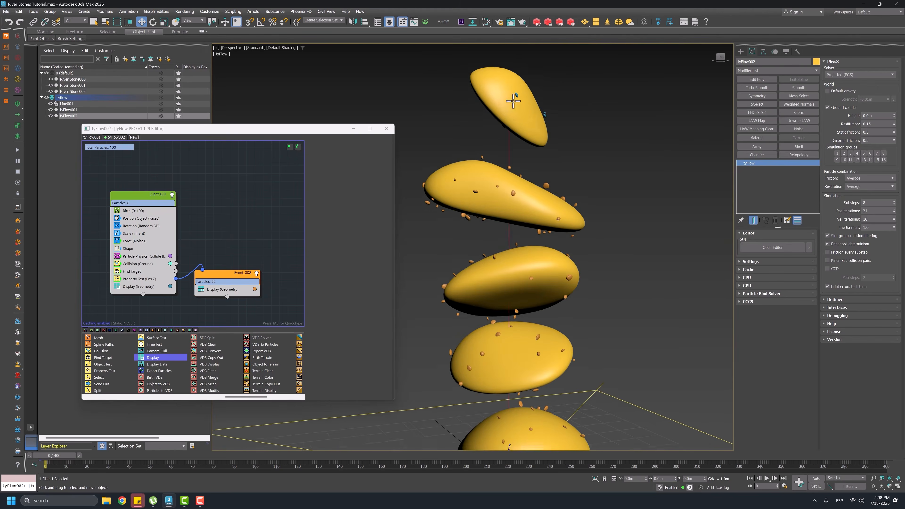
scroll(535, 126, "up", 2)
middle_click_drag(519, 177, 512, 149)
middle_click_drag(533, 94, 544, 116)
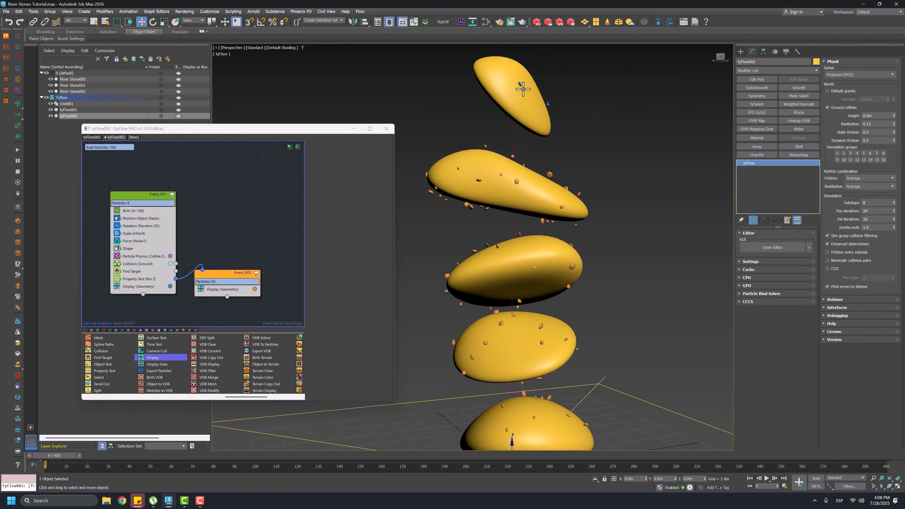
scroll(523, 89, "down", 3)
Set the Property Test's Position Z threshold to 11.434, judging the cutoff against the lowest stone.
left_click(140, 279)
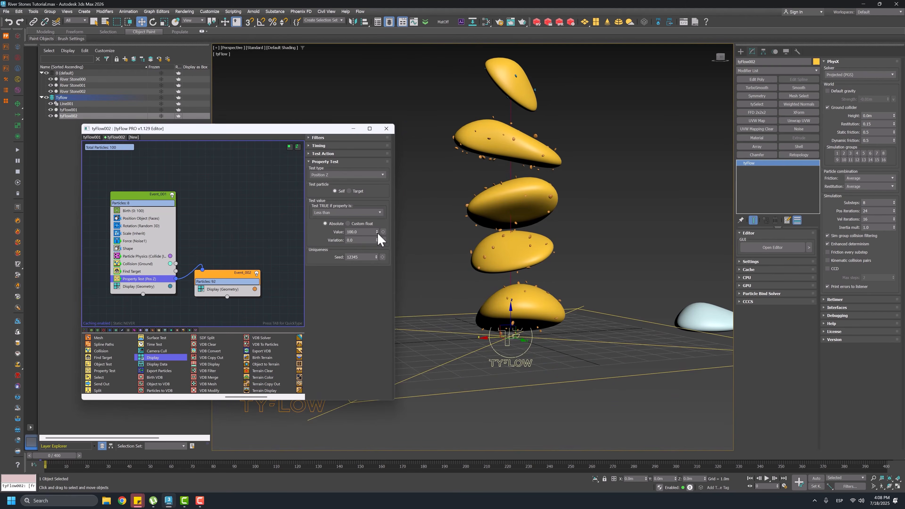
left_click_drag(378, 233, 378, 236)
left_click_drag(377, 355, 378, 353)
middle_click_drag(526, 294, 518, 234)
scroll(509, 273, "up", 4)
middle_click_drag(508, 267, 491, 224)
left_click_drag(377, 232, 382, 246)
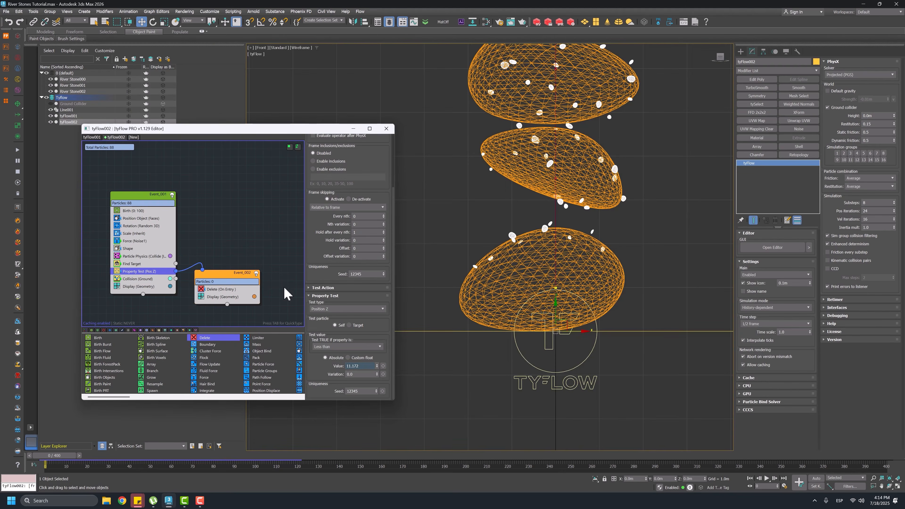
left_click_drag(376, 367, 382, 364)
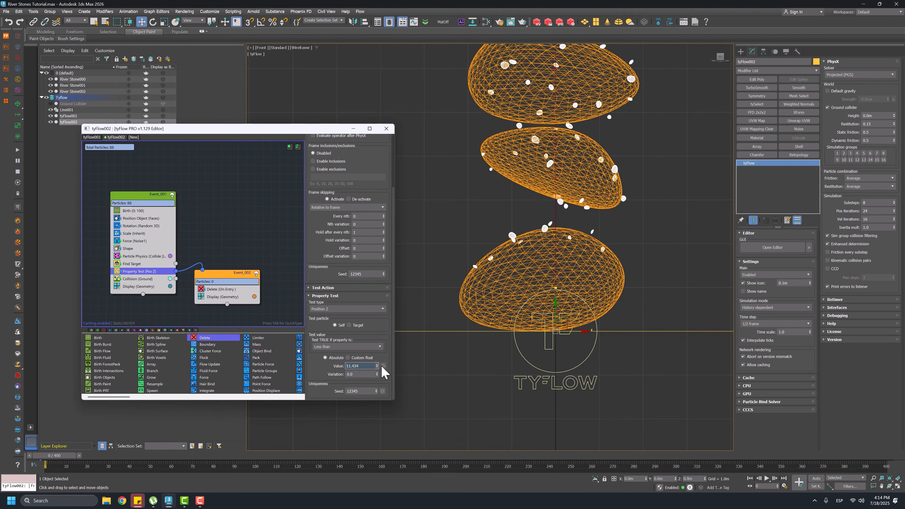
middle_click_drag(483, 267, 465, 271)
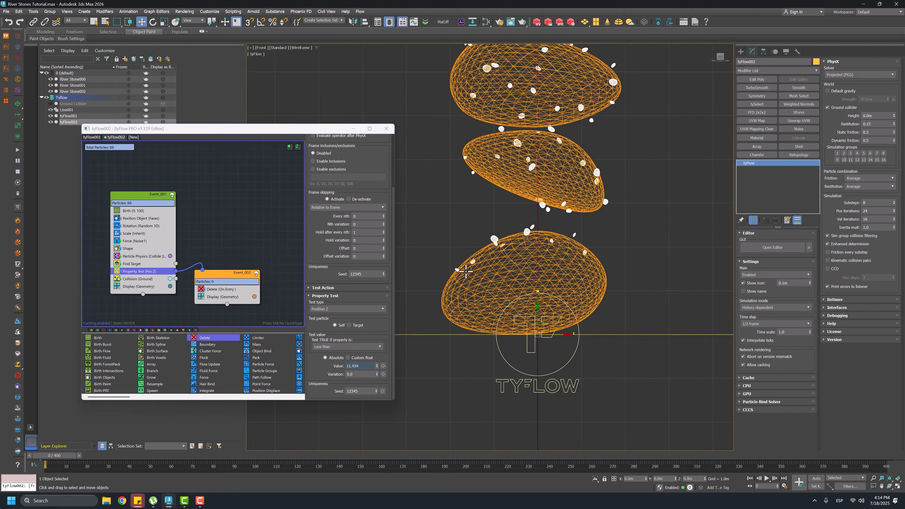
Inspect the pebbles around the lowest stone in perspective while scrubbing the opening frames, and return to the first frame.
key("p")
scroll(497, 285, "down", 4)
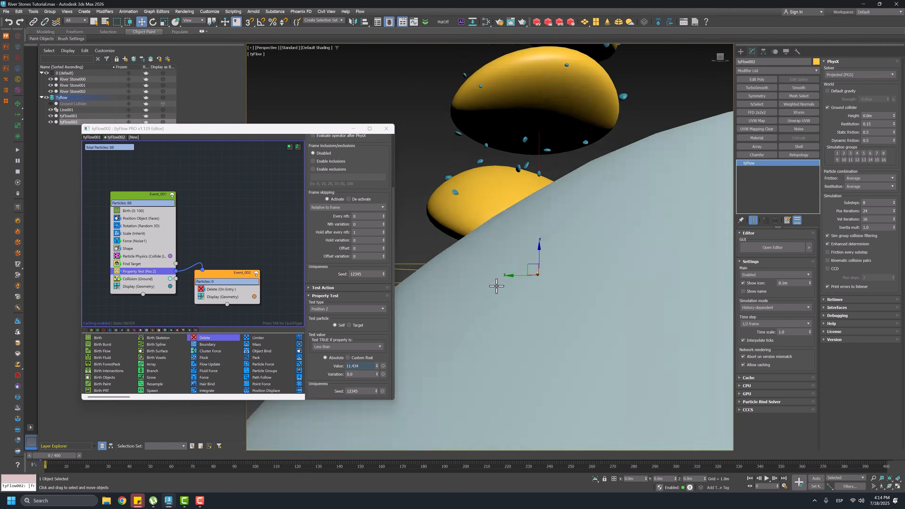
middle_click_drag(517, 295, 564, 283, "alt")
scroll(545, 260, "up", 3)
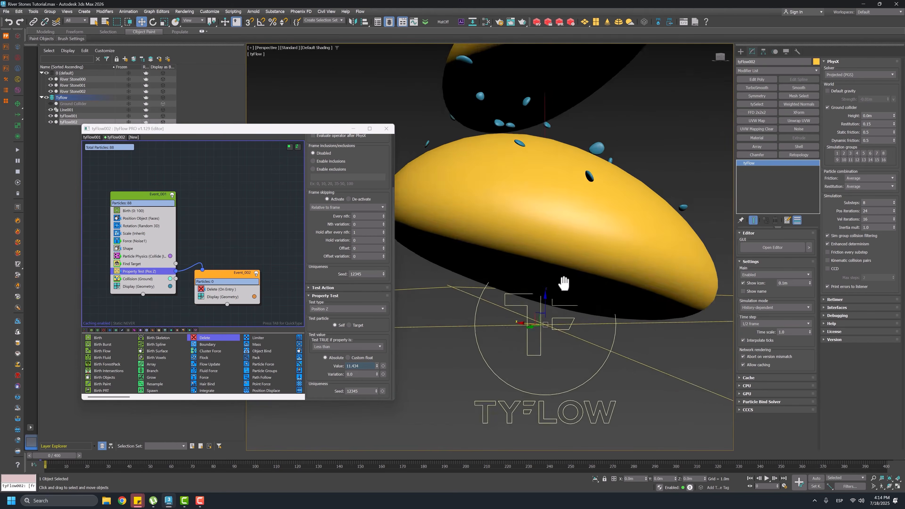
scroll(483, 231, "down", 3)
scroll(482, 230, "up", 2)
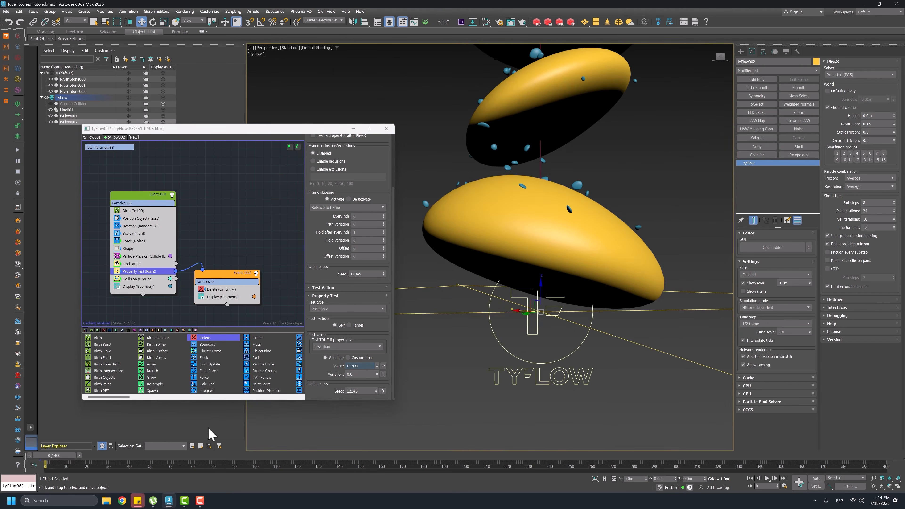
left_click_drag(78, 456, 94, 456)
middle_click_drag(481, 283, 549, 250)
left_click_drag(78, 455, 117, 463)
key("Home")
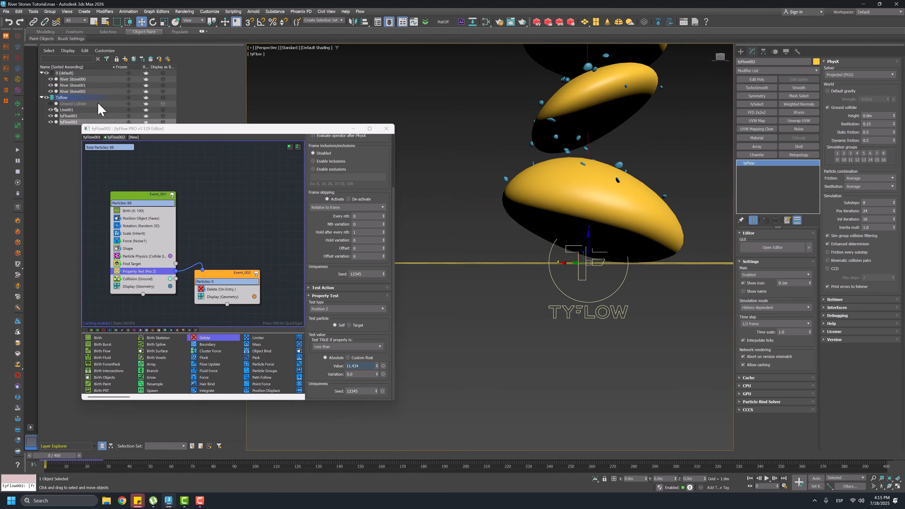
Delete the Ground Collider object from the scene and select the tyFlow001 stone flow.
left_click(96, 104)
key("Delete")
middle_click_drag(531, 210, 490, 283)
left_click(504, 267)
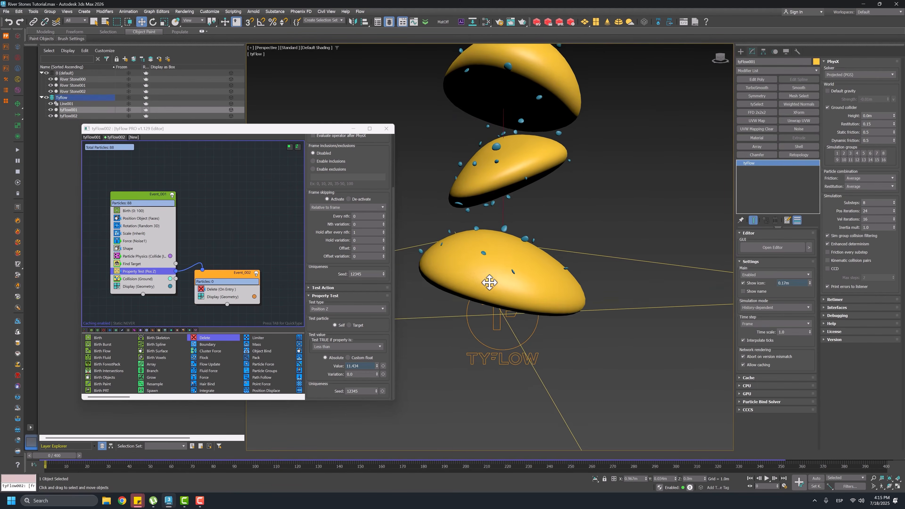
Check the stack's motion in the front wireframe view, then return to perspective and save the scene.
key("F3")
key("f")
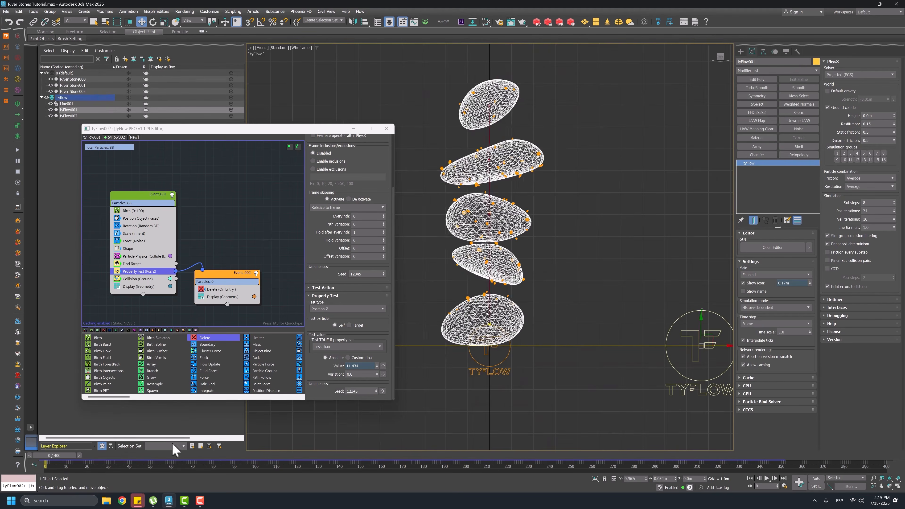
mouse_move(72, 459)
left_mouse_down()
mouse_move(228, 497)
mouse_move(370, 487)
mouse_move(271, 481)
mouse_move(28, 500)
left_mouse_up()
key("p")
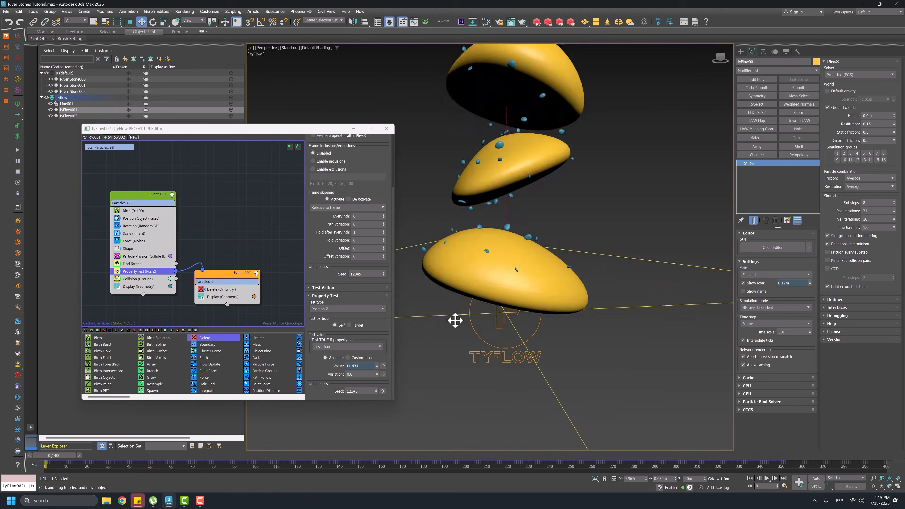
scroll(486, 289, "down", 3)
key("ctrl+s")
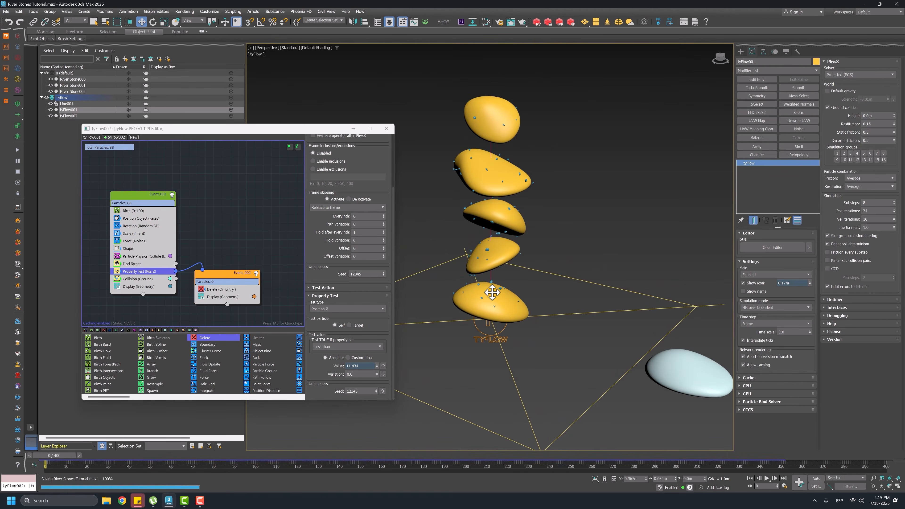
Scrub the timeline to frame 129 and examine closely how the pebbles sit around the stones.
middle_click_drag(503, 292, 596, 295)
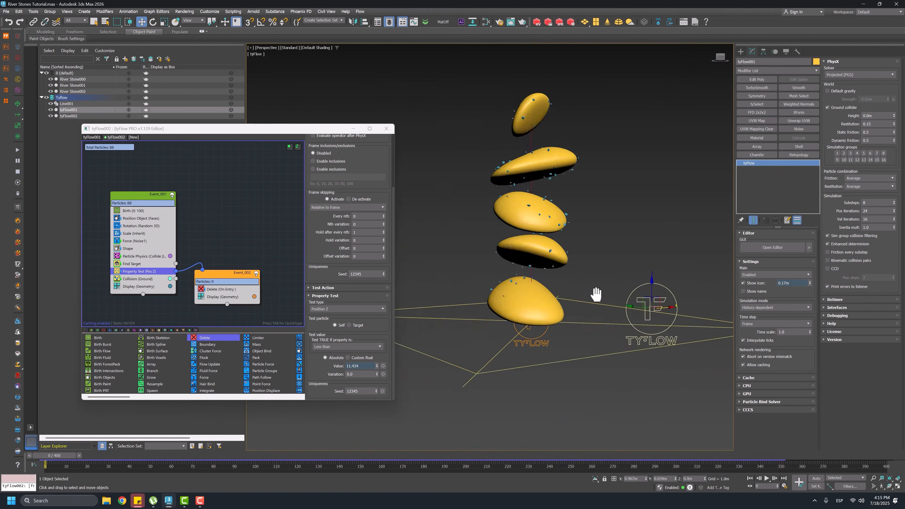
scroll(596, 296, "up", 3)
middle_click_drag(529, 294, 538, 342)
scroll(529, 312, "down", 3)
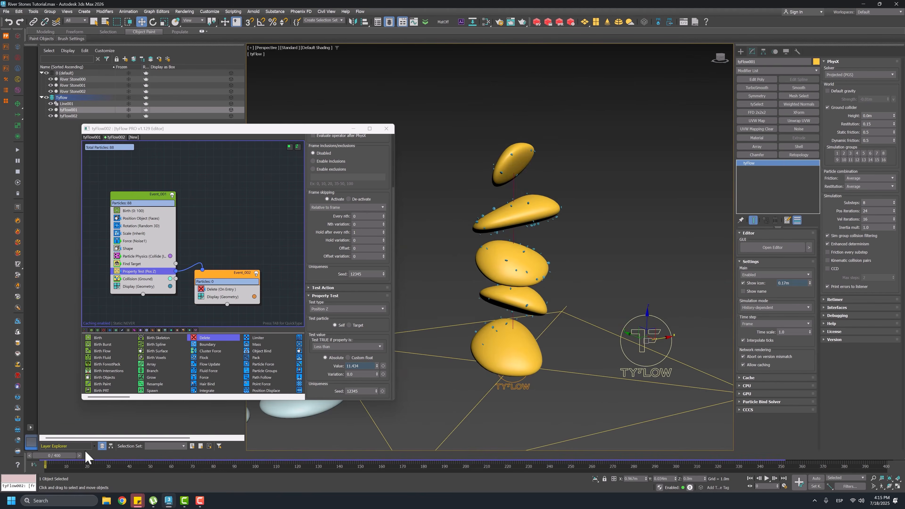
left_click_drag(69, 455, 337, 470)
scroll(524, 121, "up", 5)
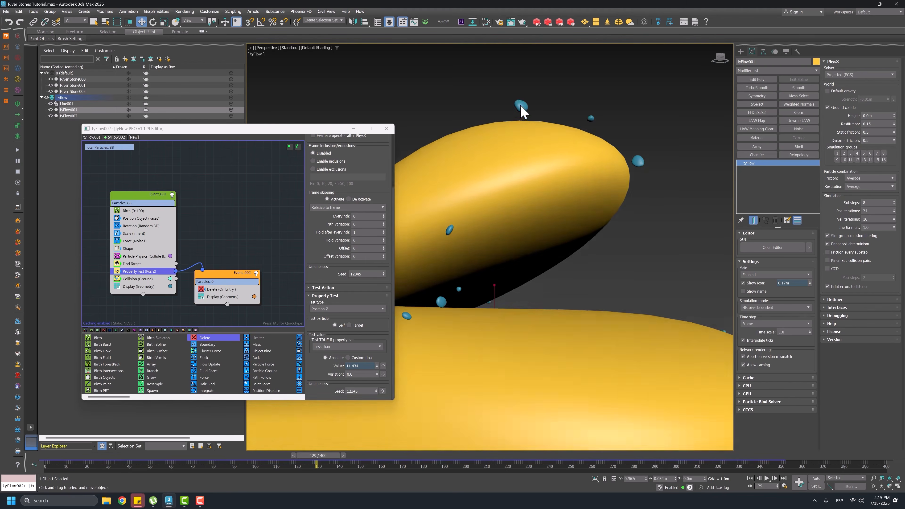
middle_click_drag(521, 112, 516, 134)
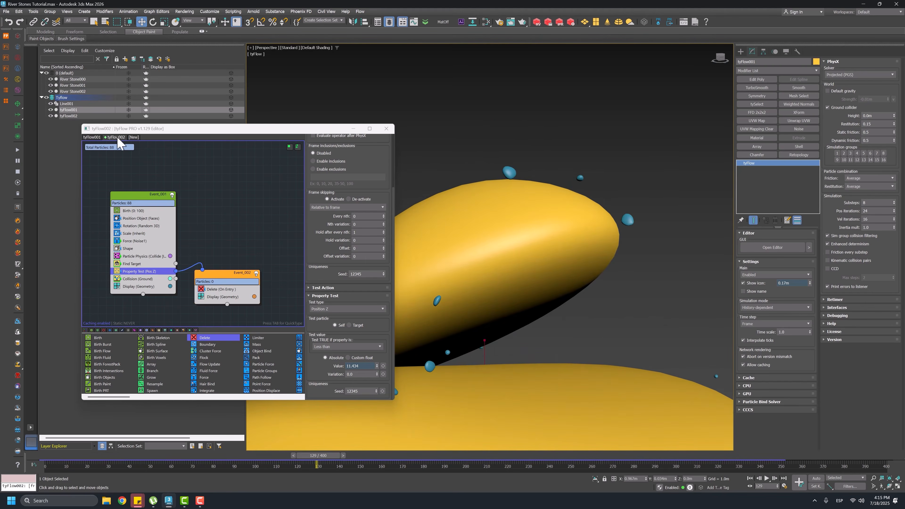
Add a Mesh operator with render instances above Display in Event_001, and enable the particle interface on tyFlow002.
scroll(183, 360, "right", 10)
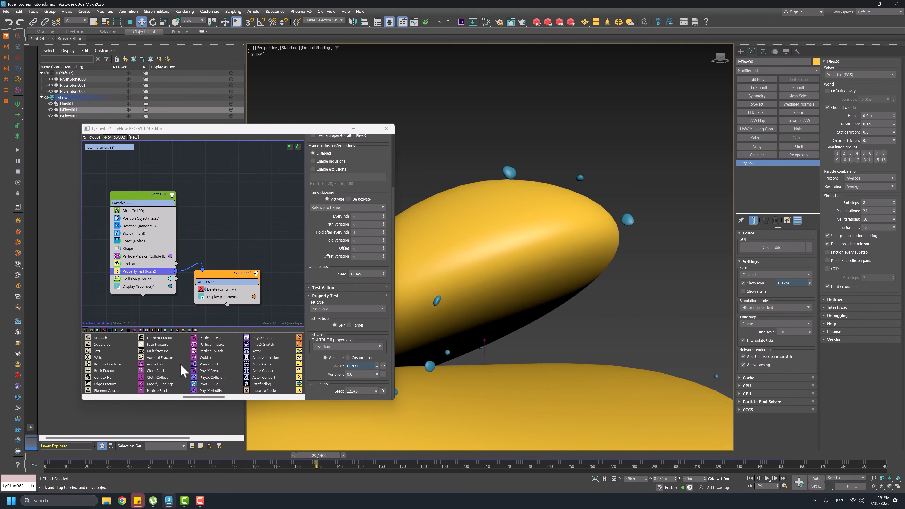
left_click_drag(155, 342, 151, 288)
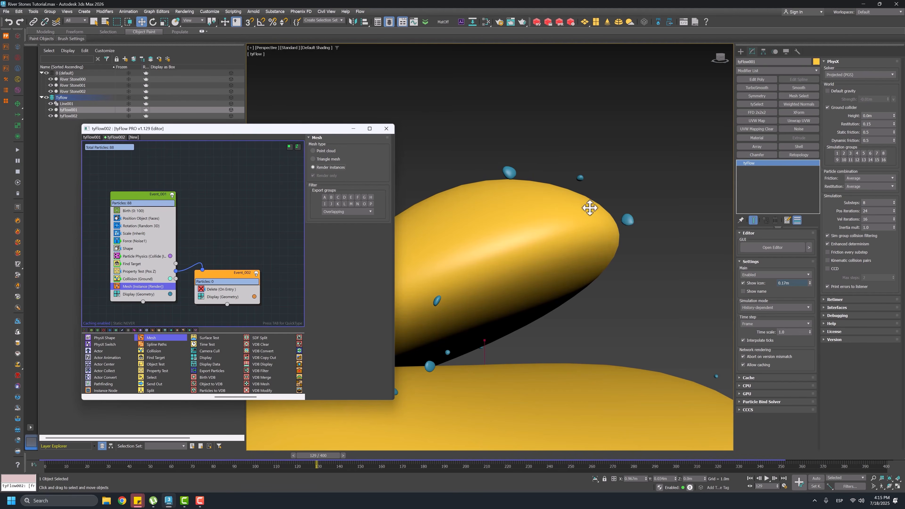
left_click(68, 115)
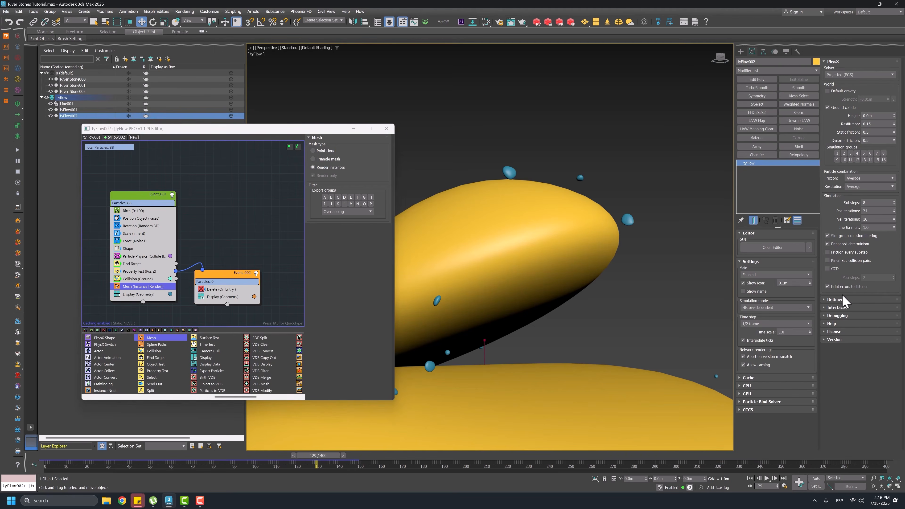
left_click(837, 308)
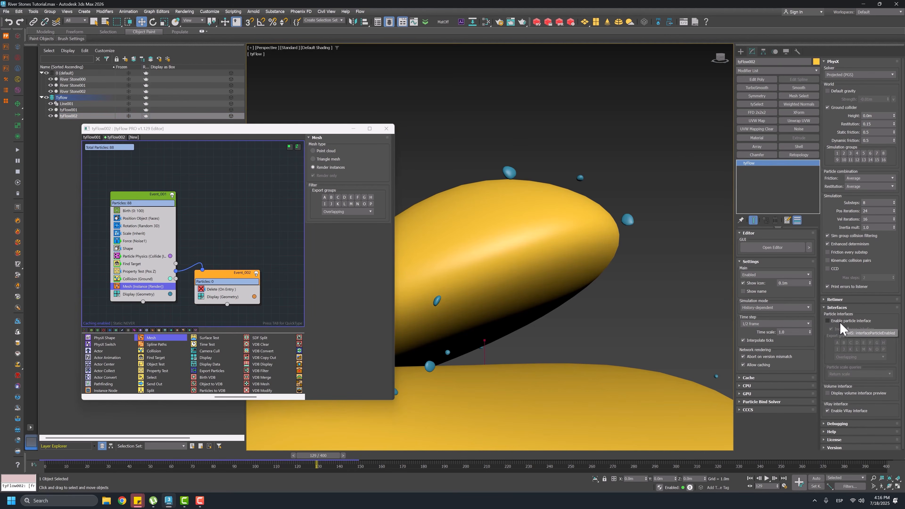
left_click(828, 320)
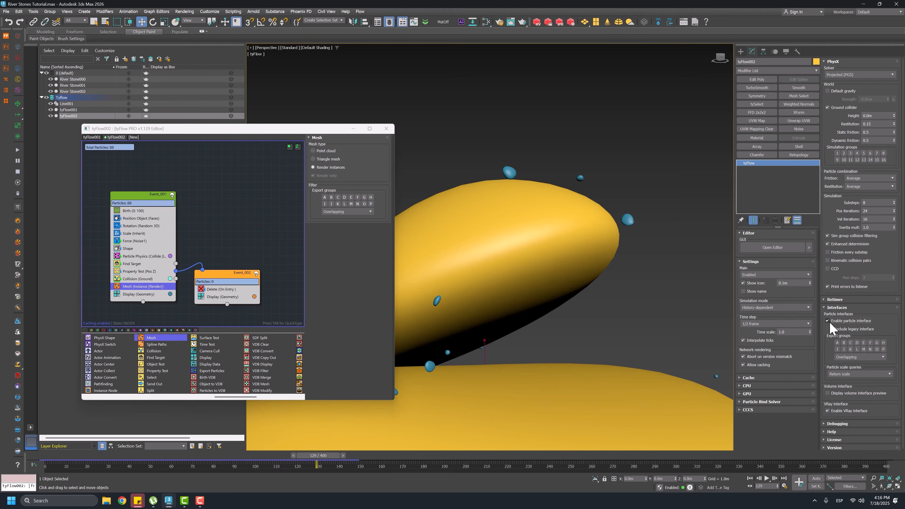
Advance the animation to frame 181, save the scene and clear the object selection.
middle_click_drag(477, 266, 498, 242)
scroll(514, 304, "down", 5)
scroll(514, 304, "down", 4)
left_click_drag(323, 461, 425, 460)
key("ctrl+s")
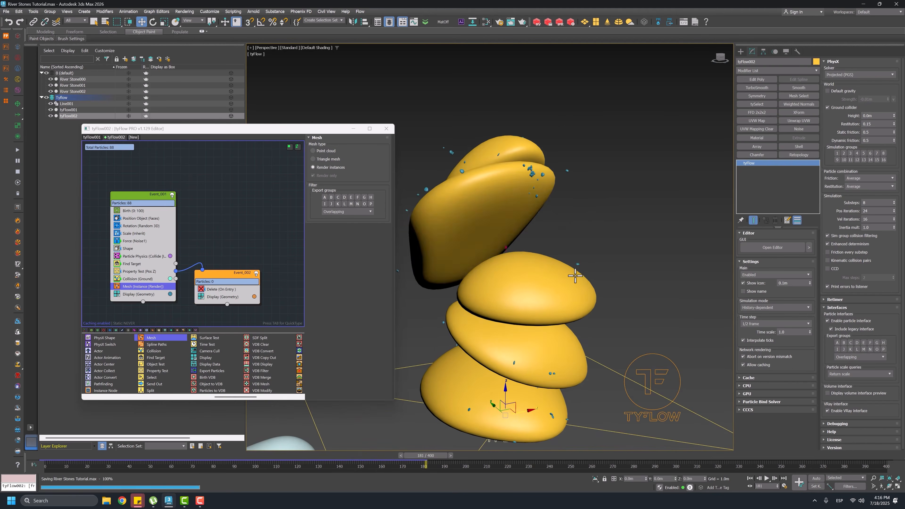
scroll(575, 276, "down", 4)
left_click(455, 250)
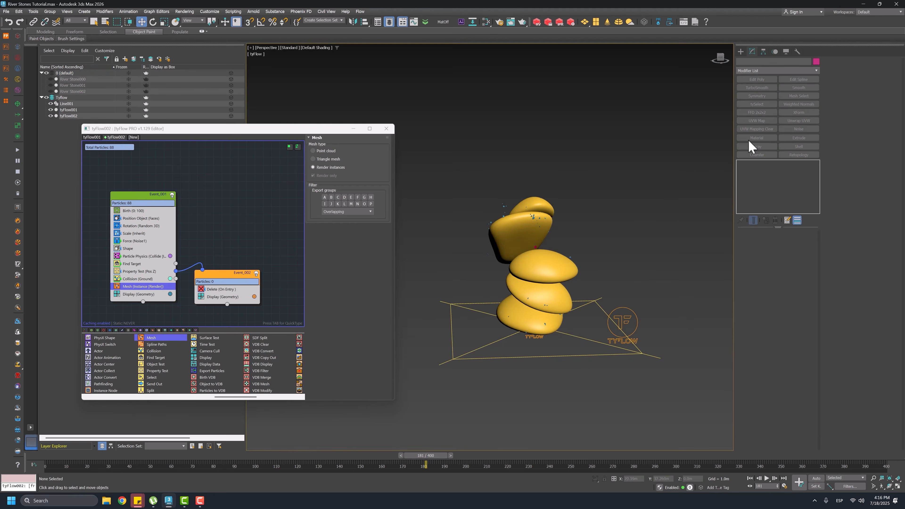
Create a square ground plane about 11.2 m wide centred under the stone stack, and show edged faces in the perspective view.
left_click(741, 51)
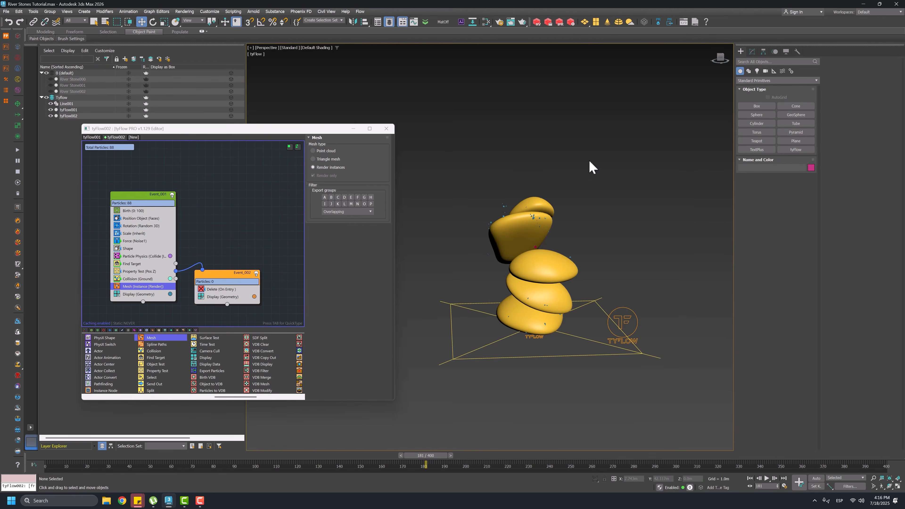
left_click(797, 142)
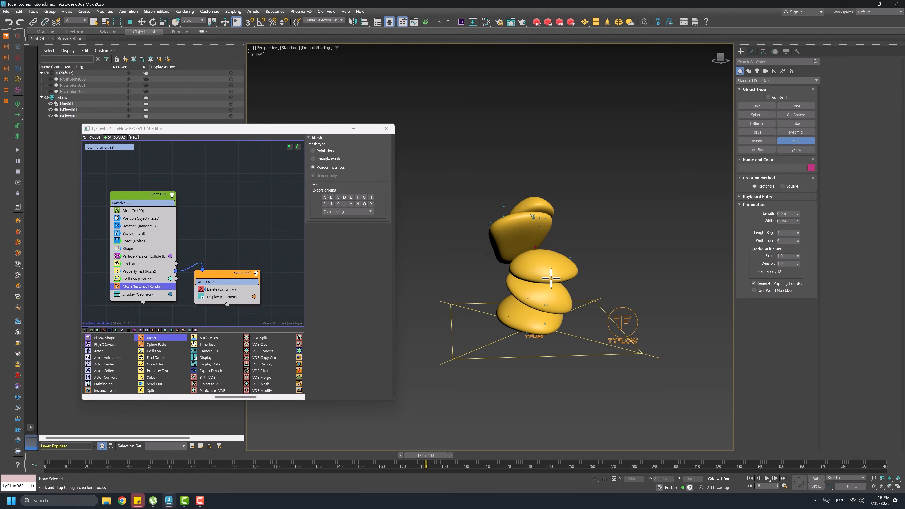
key("t")
left_click_drag(531, 267, 701, 405)
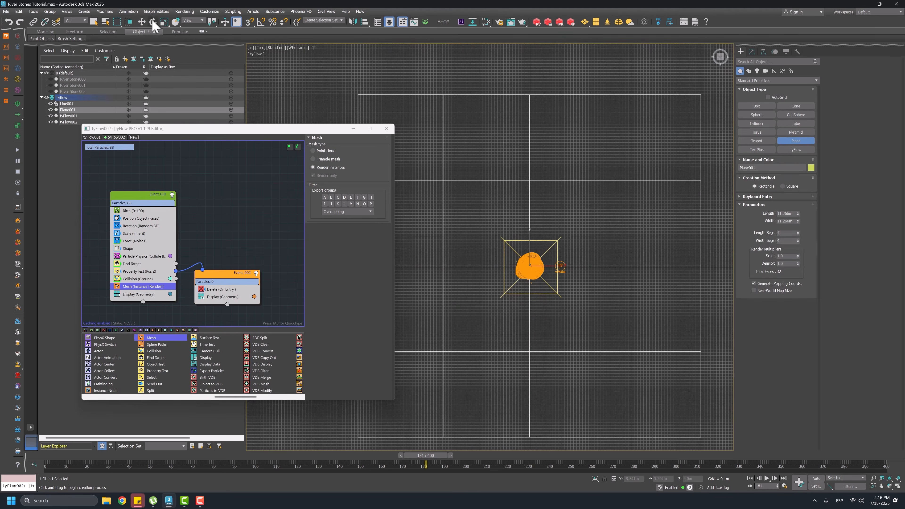
left_click(141, 22)
key("p")
scroll(588, 288, "down", 5)
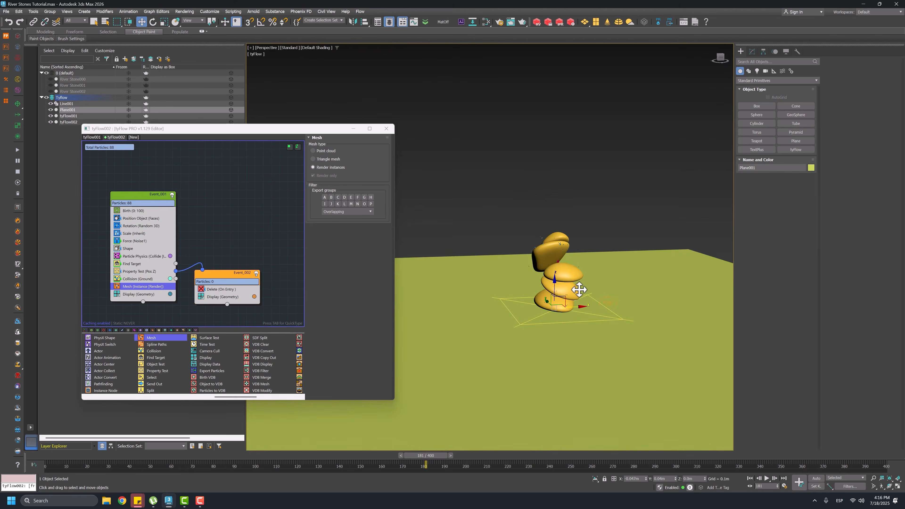
middle_click_drag(580, 289, 572, 254)
key("F4")
scroll(558, 268, "up", 3)
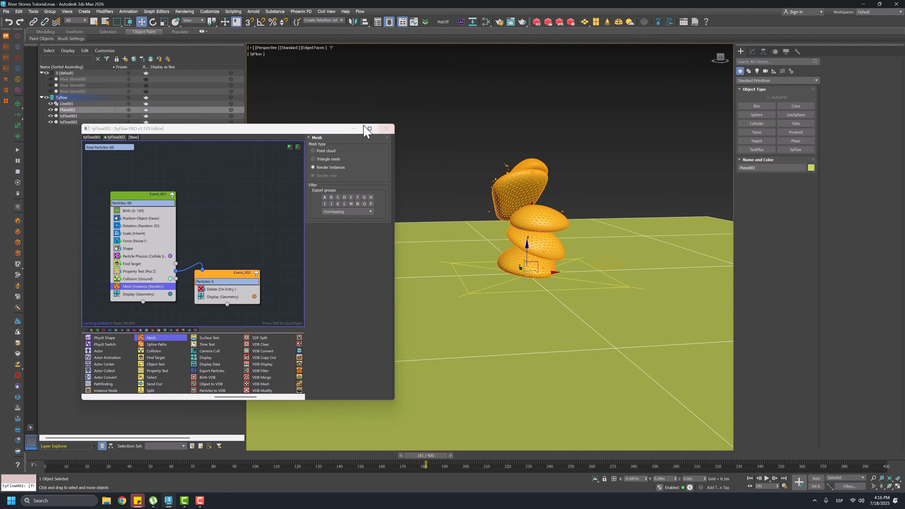
Close the tyFlow editor and set the plane's length and width segments to 100 each.
left_click(386, 129)
middle_click_drag(677, 227, 567, 208)
left_click(753, 51)
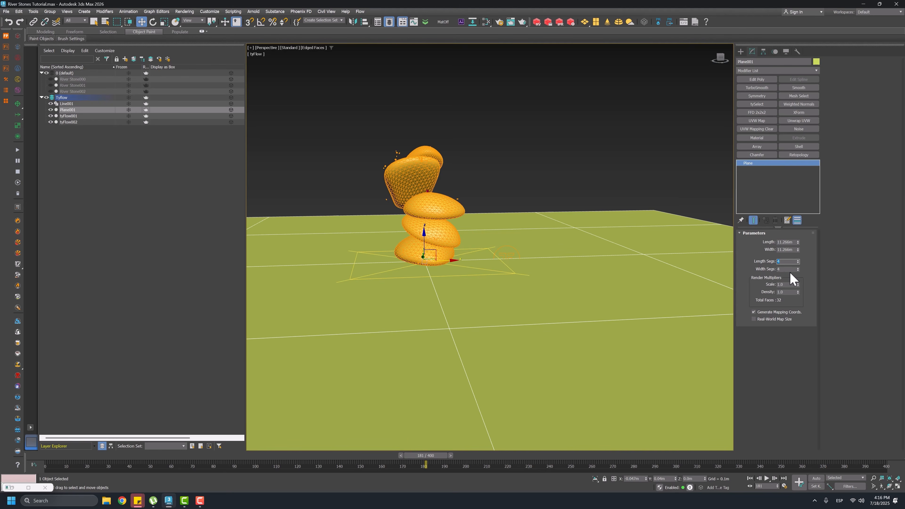
type("100")
key("Tab")
type("100")
key("Return")
middle_click_drag(620, 256, 639, 265)
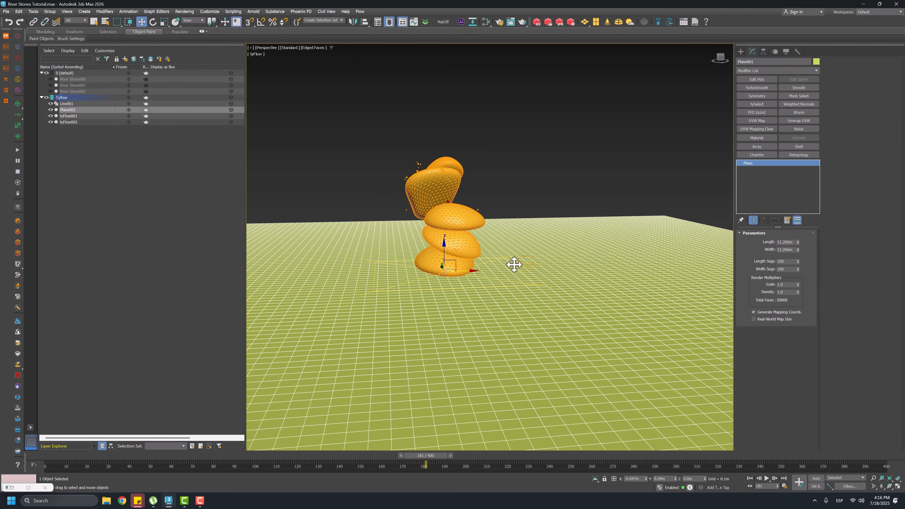
Add TurboSmooth and a Noise modifier to the plane, with a Noise Z strength of about 0.11 m.
left_click(757, 88)
scroll(505, 285, "up", 6)
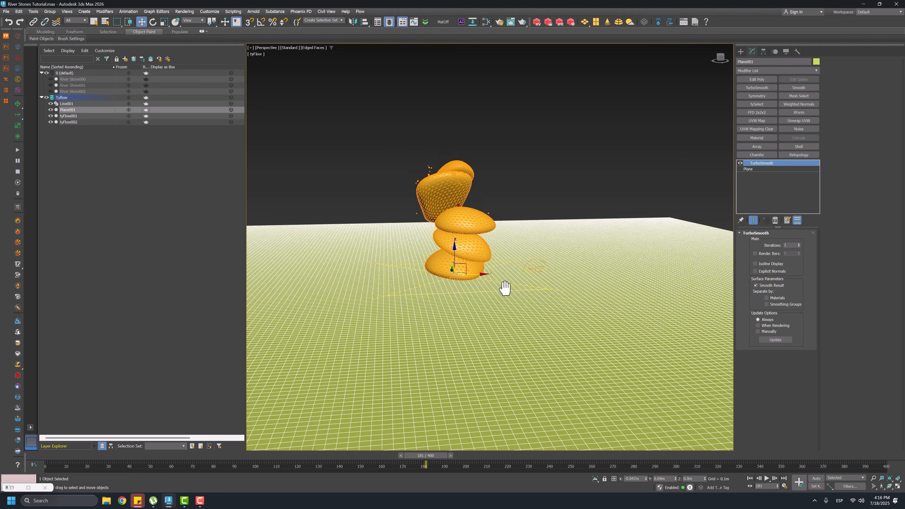
scroll(505, 269, "down", 3)
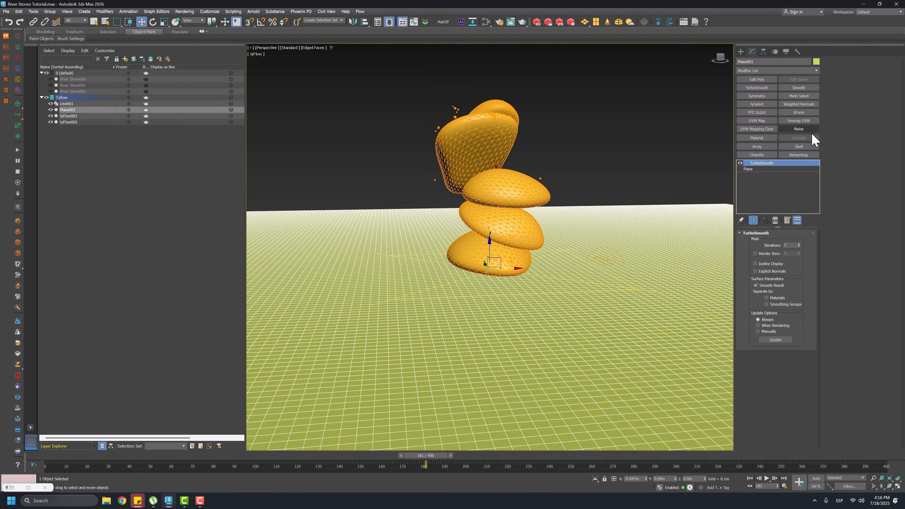
left_click(799, 129)
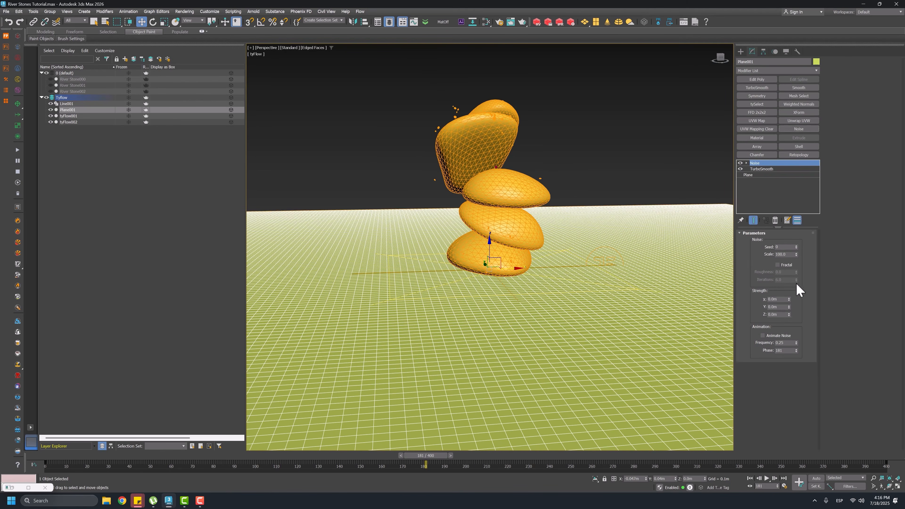
mouse_move(789, 314)
left_mouse_down()
mouse_move(788, 307)
mouse_move(782, 322)
left_mouse_up()
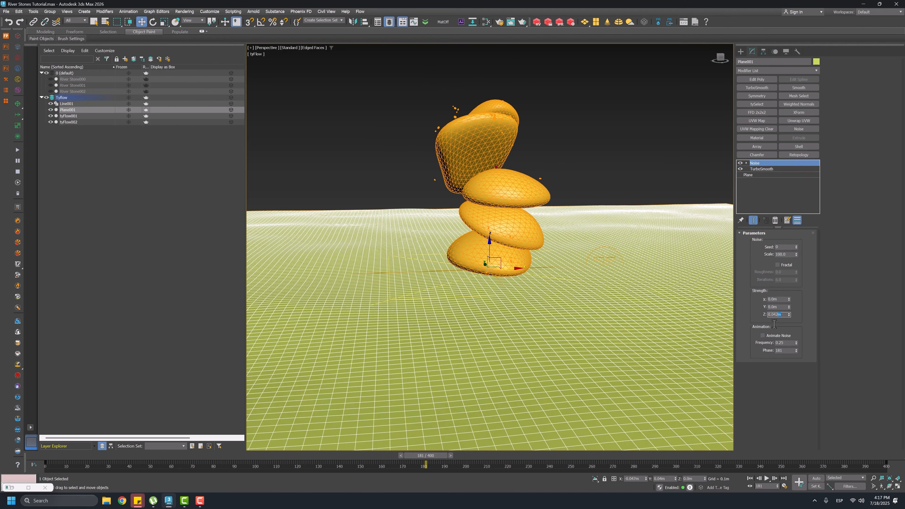
scroll(612, 263, "up", 5)
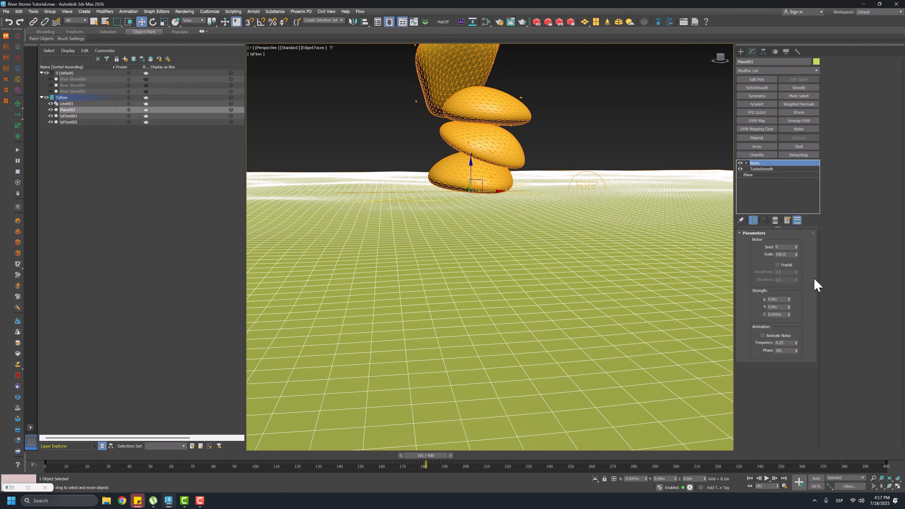
left_click_drag(792, 314, 791, 296)
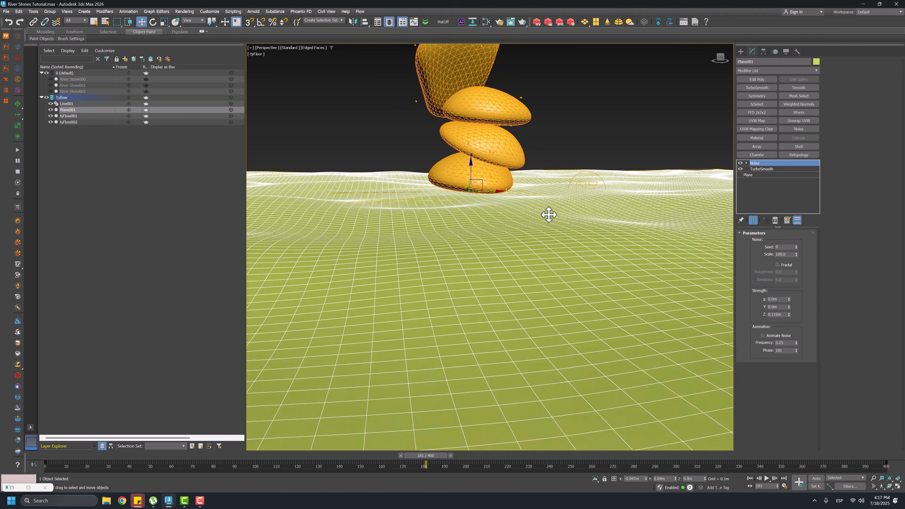
Scrub to frame 173 and examine how the bottom stone meets the uneven ground.
scroll(548, 214, "down", 3)
mouse_move(551, 243)
middle_mouse_down("alt")
mouse_move(536, 232)
mouse_move(538, 307)
mouse_move(528, 264)
mouse_move(502, 259)
mouse_move(501, 269)
mouse_move(501, 259)
middle_mouse_up("alt")
scroll(524, 267, "up", 4)
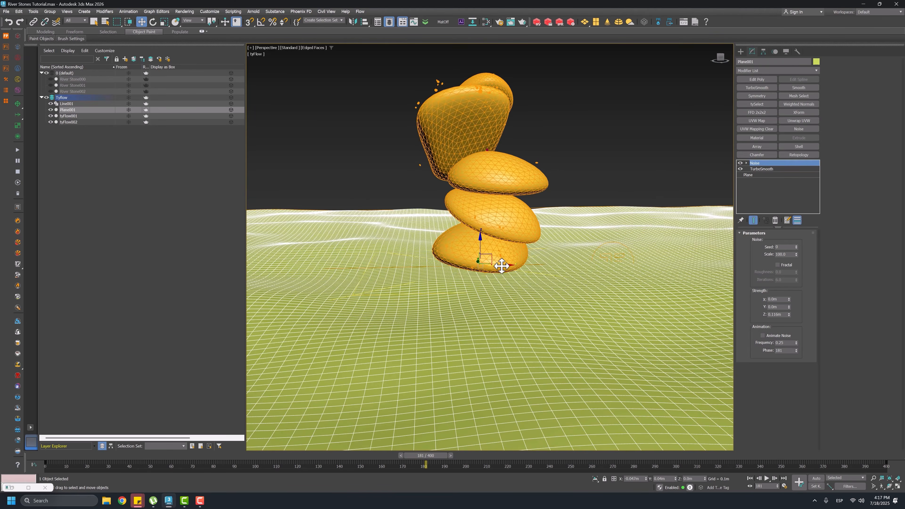
left_click_drag(128, 456, 448, 285)
mouse_move(452, 271)
middle_mouse_down("alt")
mouse_move(447, 263)
mouse_move(463, 268)
middle_mouse_up("alt")
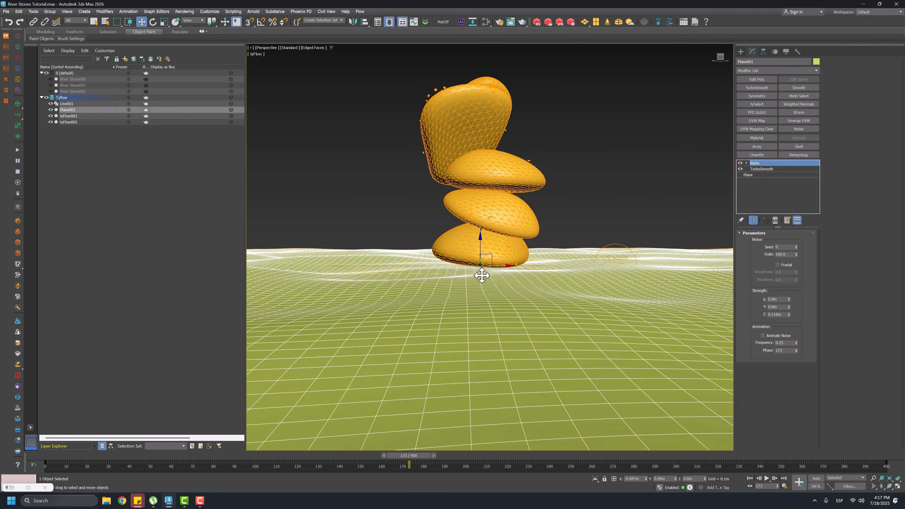
middle_click_drag(585, 269, 527, 278)
scroll(545, 267, "down", 5)
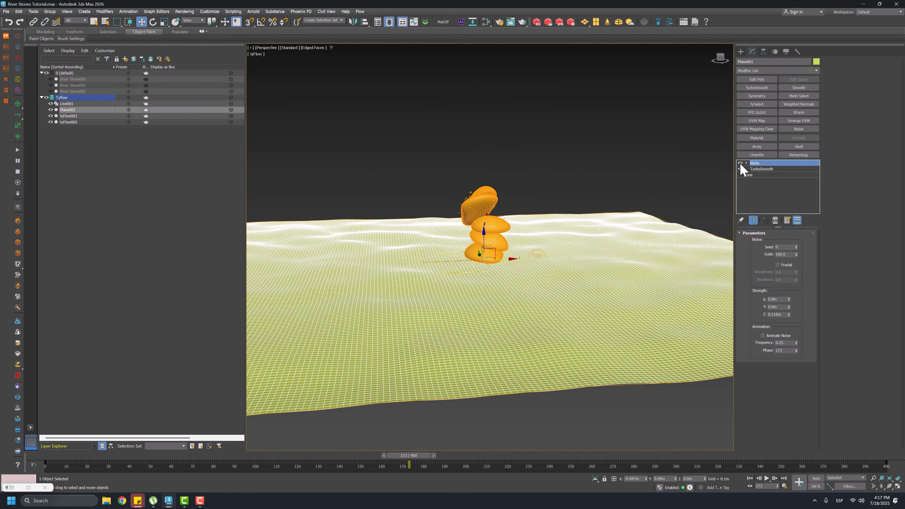
Disable the plane's Noise modifier, add a tySelect modifier above it and isolate the plane.
left_click(740, 163)
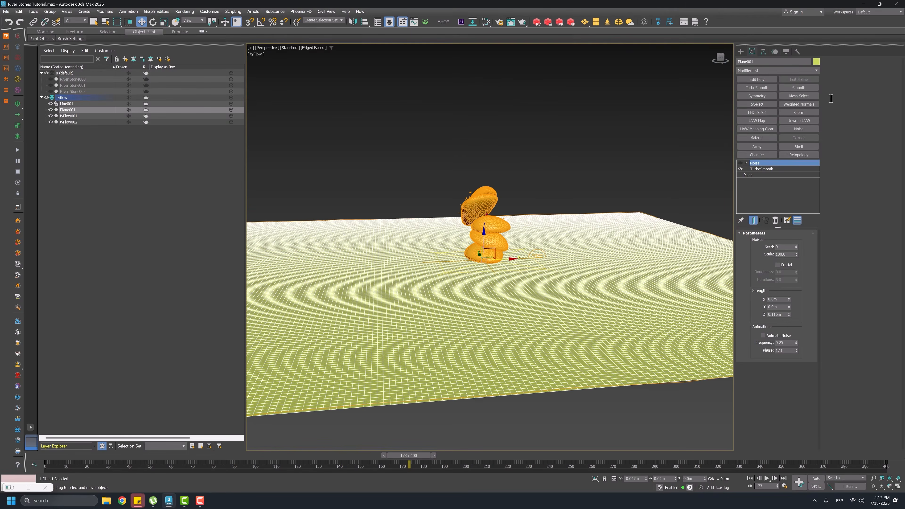
left_click(817, 71)
left_click_drag(818, 80, 817, 331)
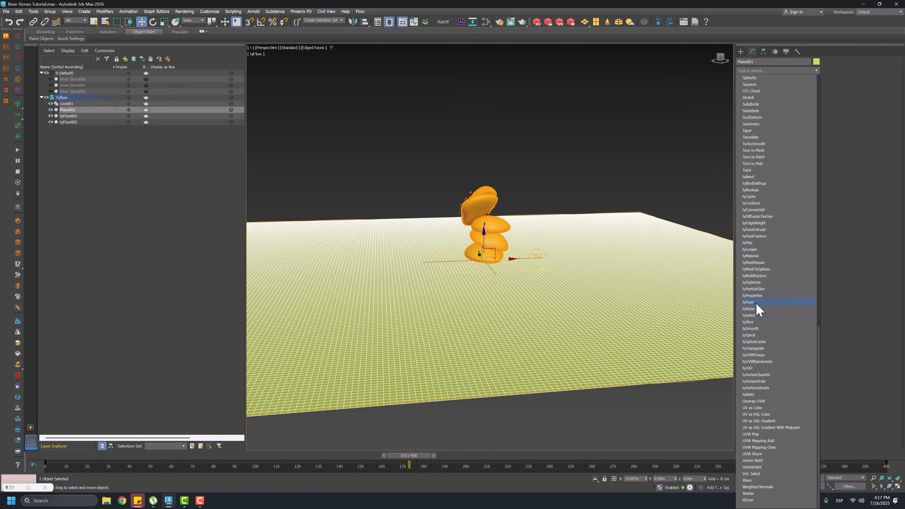
left_click(750, 315)
key("z")
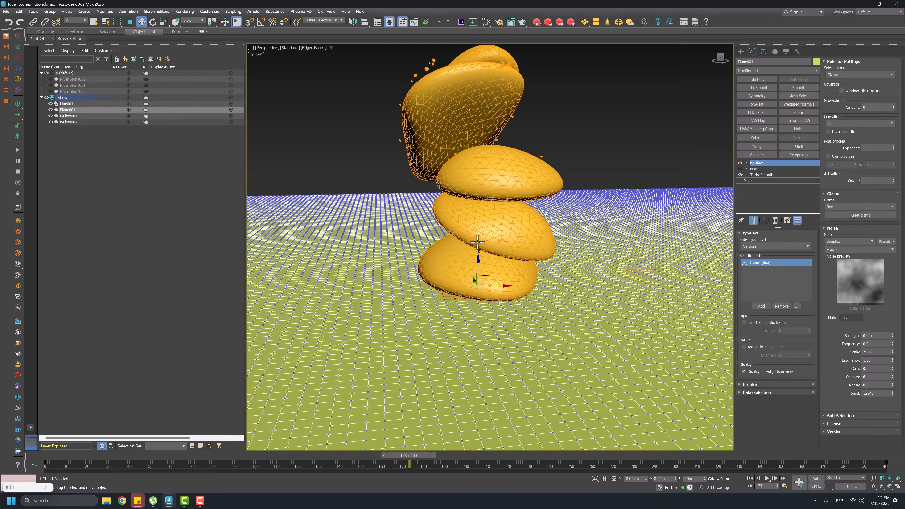
left_click(596, 479)
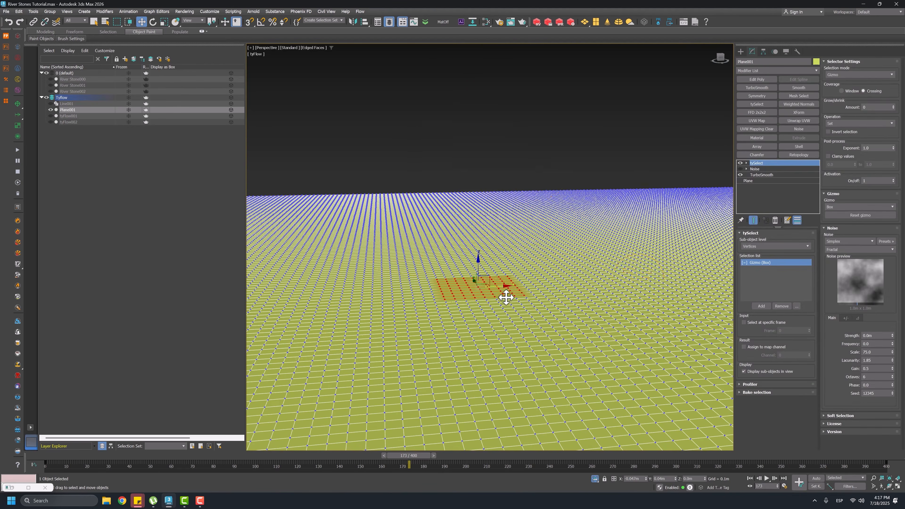
Set the tySelect gizmo shape to Sphere.
left_click(843, 75)
left_click(842, 65)
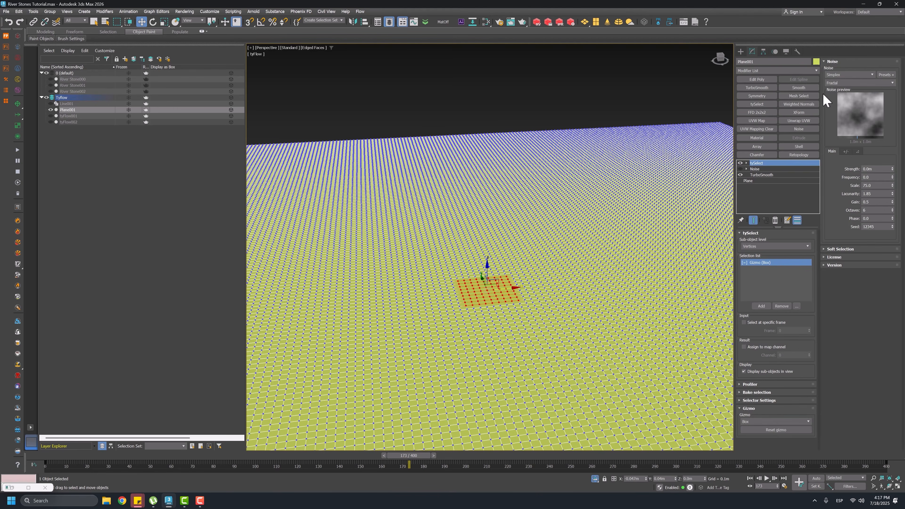
left_click(751, 422)
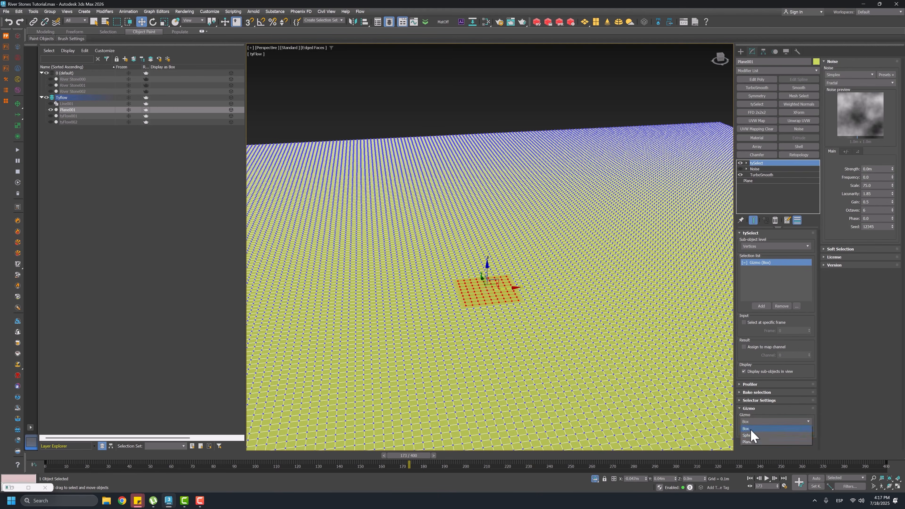
left_click(752, 435)
scroll(484, 296, "down", 1)
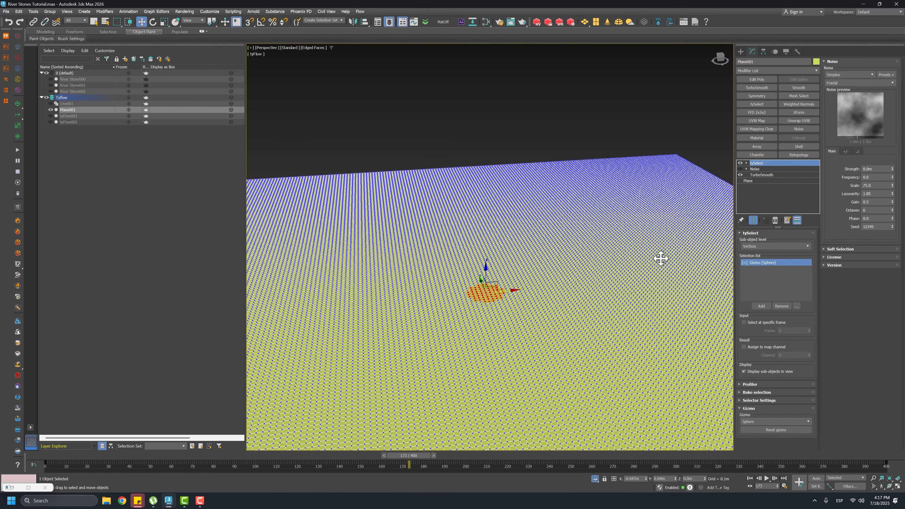
Enable soft selection in tySelect with a distance of about 3.5 m and invert the selection.
left_click(835, 249)
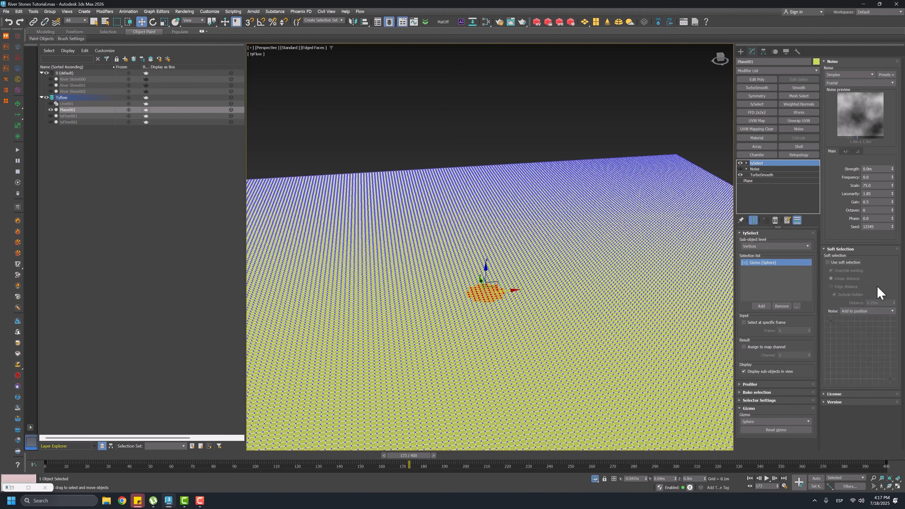
left_click(846, 264)
mouse_move(894, 303)
left_mouse_down()
mouse_move(894, 281)
mouse_move(894, 294)
left_mouse_up()
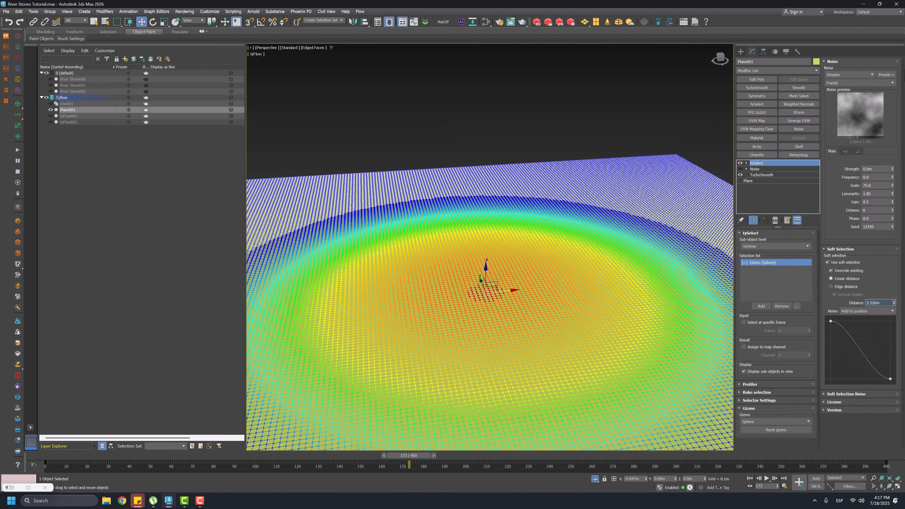
middle_click_drag(621, 246, 608, 245, "alt")
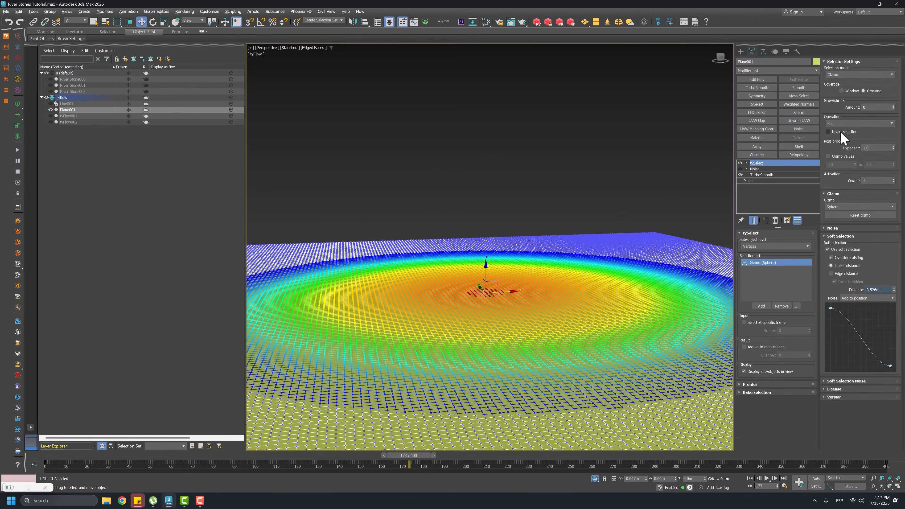
left_click(840, 132)
scroll(486, 291, "down", 2)
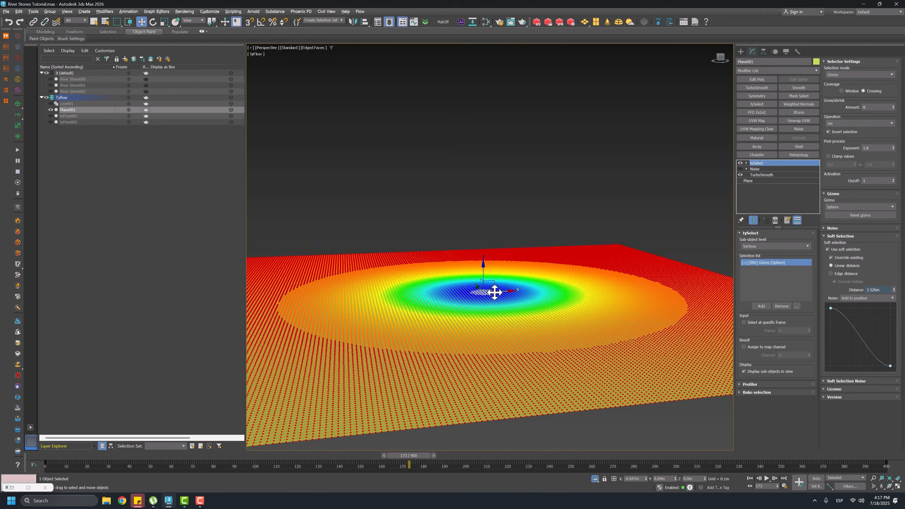
scroll(499, 288, "up", 2)
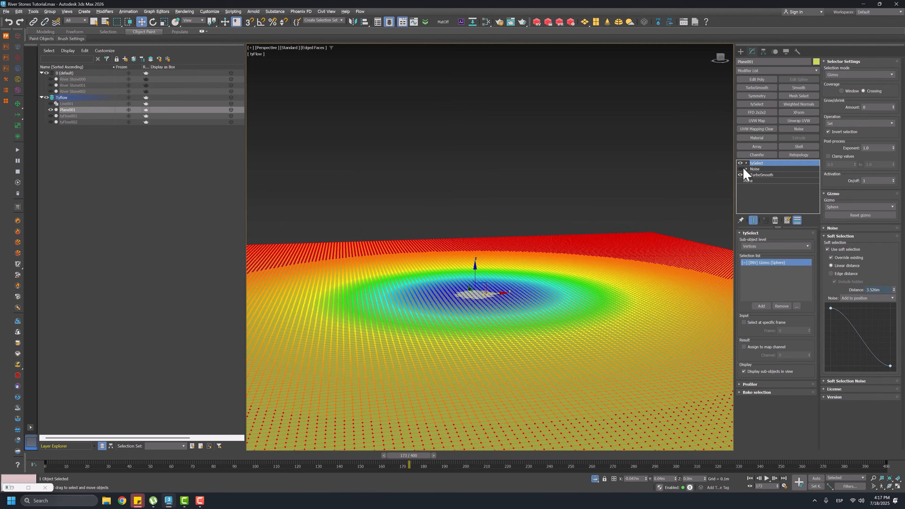
Move the Noise modifier above tySelect and re-enable it so the noise follows the inverted soft selection.
left_click_drag(757, 171, 762, 177)
left_click(759, 163)
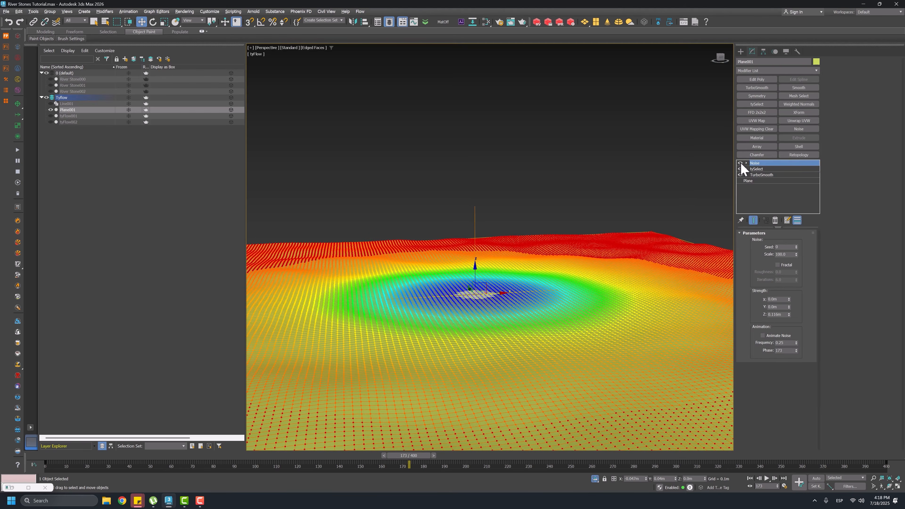
scroll(504, 289, "up", 3)
scroll(504, 289, "down", 2)
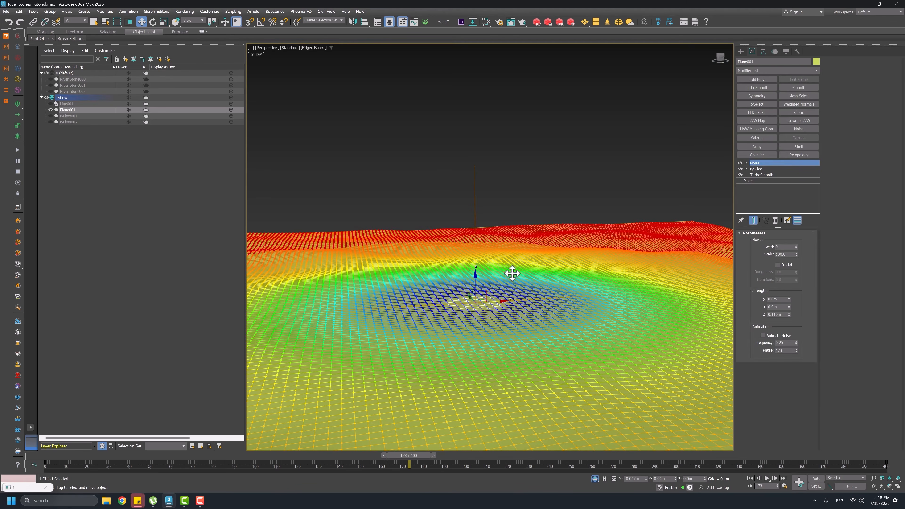
mouse_move(516, 273)
middle_mouse_down()
mouse_move(535, 275)
mouse_move(515, 277)
middle_mouse_up()
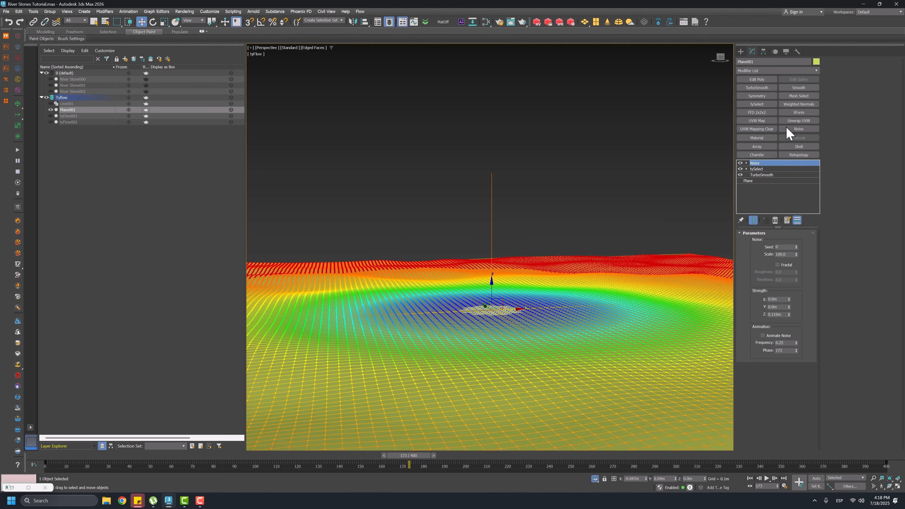
Add a Mesh Select modifier on top of the plane's stack and hide the edged faces.
left_click(799, 95)
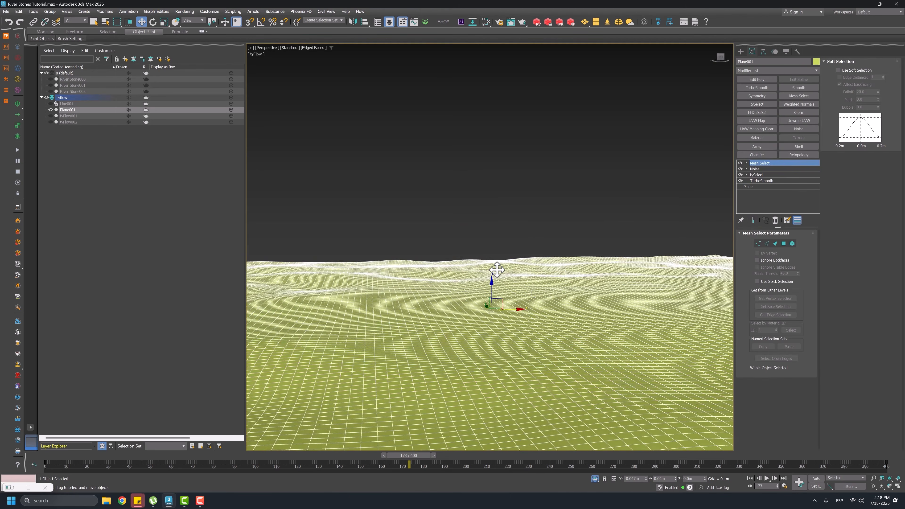
key("F4")
middle_click_drag(499, 284, 489, 314, "alt")
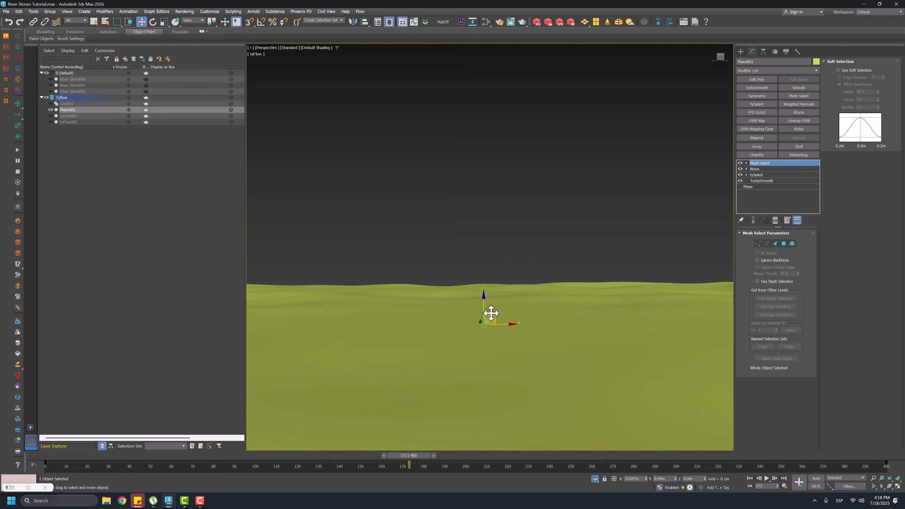
Exit isolation to show the whole scene again and save it.
left_click(595, 478)
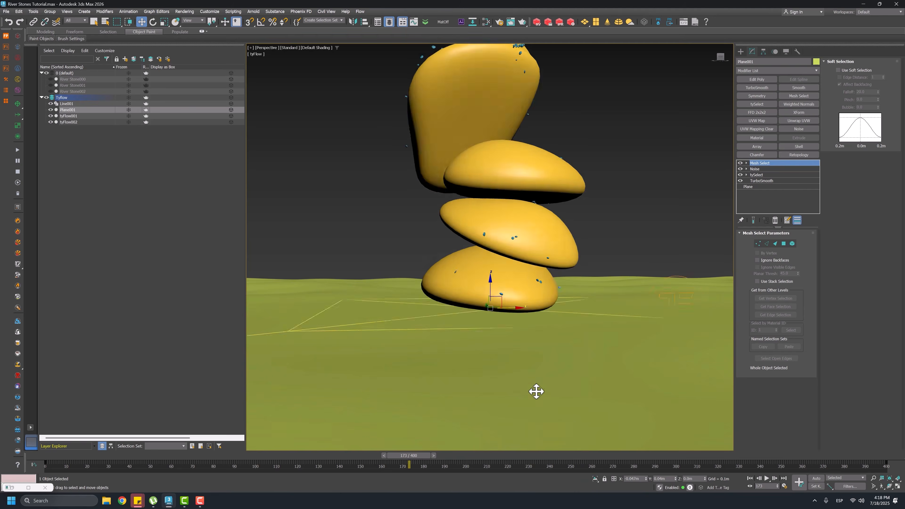
scroll(514, 331, "down", 8)
key("ctrl+s")
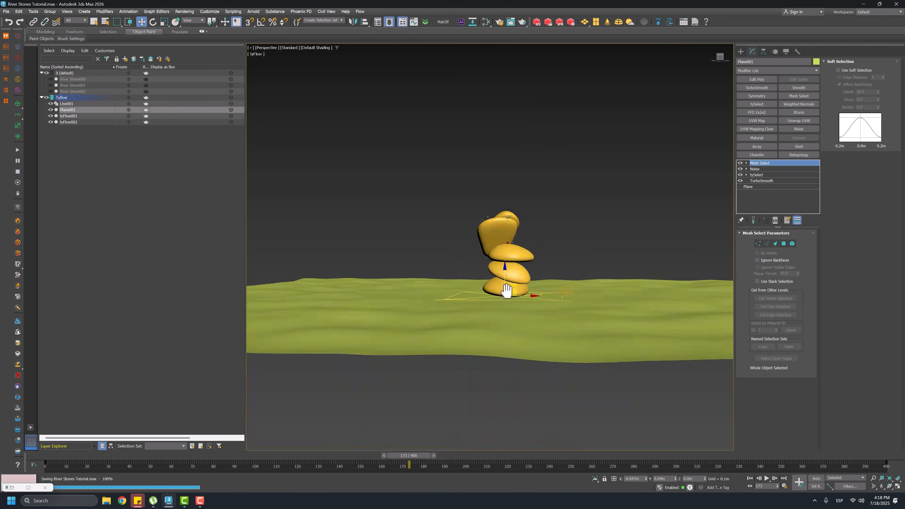
Restore the tyFlow editor as a smaller window beside the viewport and create a new, third flow.
mouse_move(507, 290)
middle_mouse_down()
mouse_move(510, 299)
mouse_move(504, 271)
mouse_move(513, 277)
middle_mouse_up()
scroll(504, 271, "down", 3)
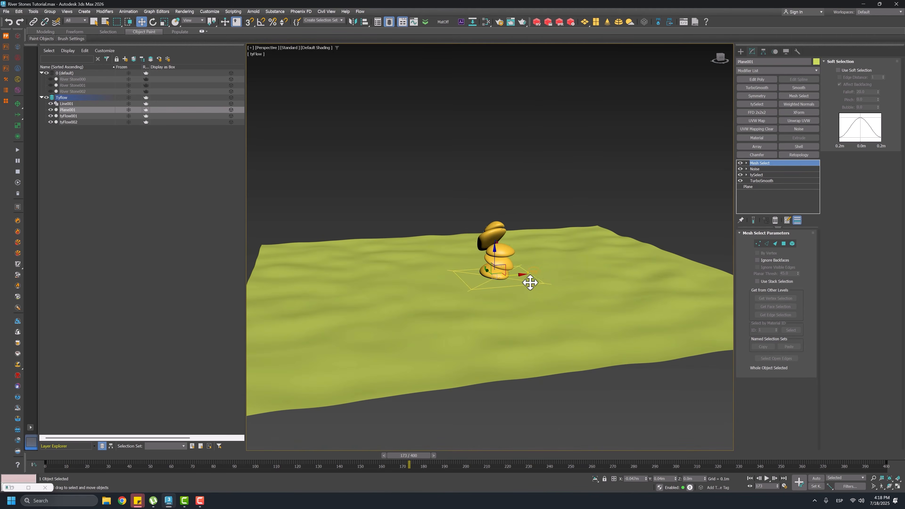
scroll(529, 280, "up", 3)
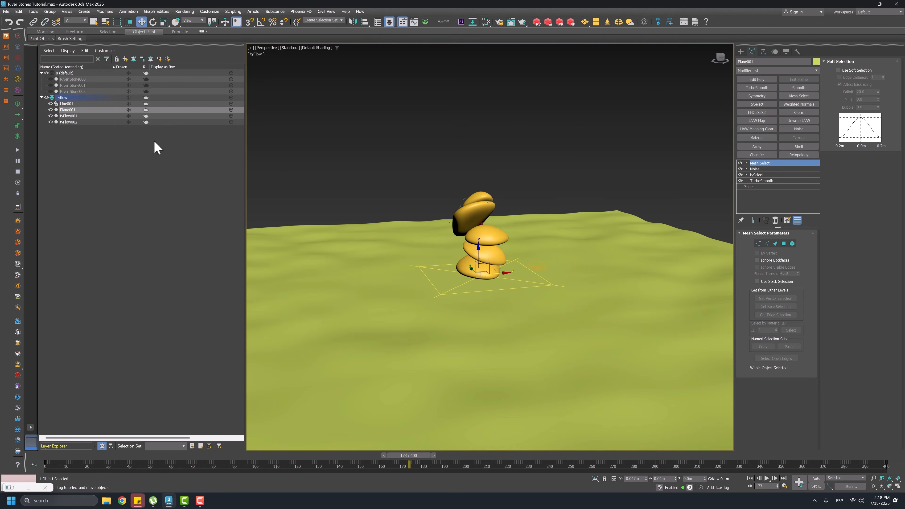
left_click(28, 487)
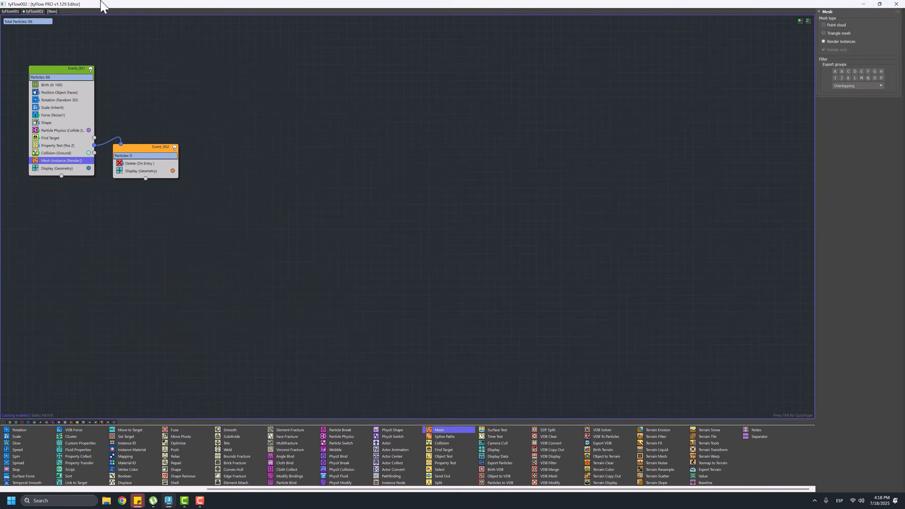
left_click_drag(103, 5, 156, 185)
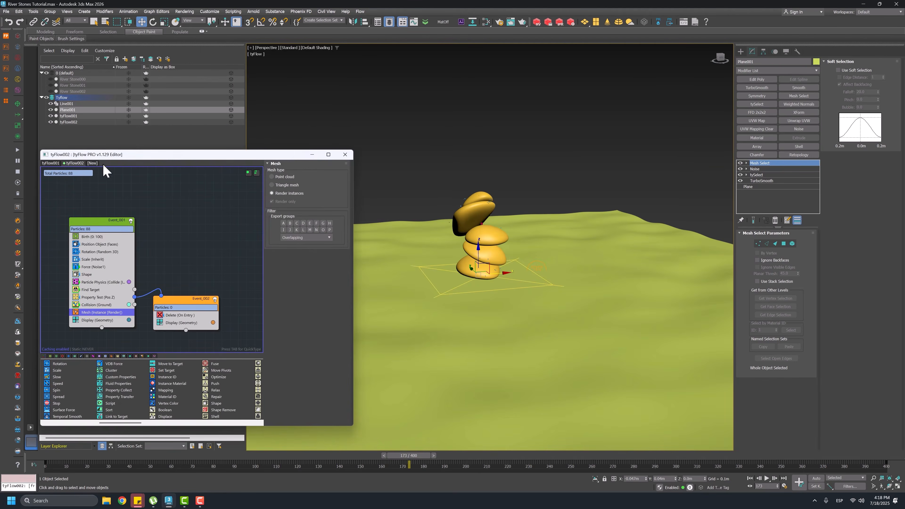
left_click(93, 163)
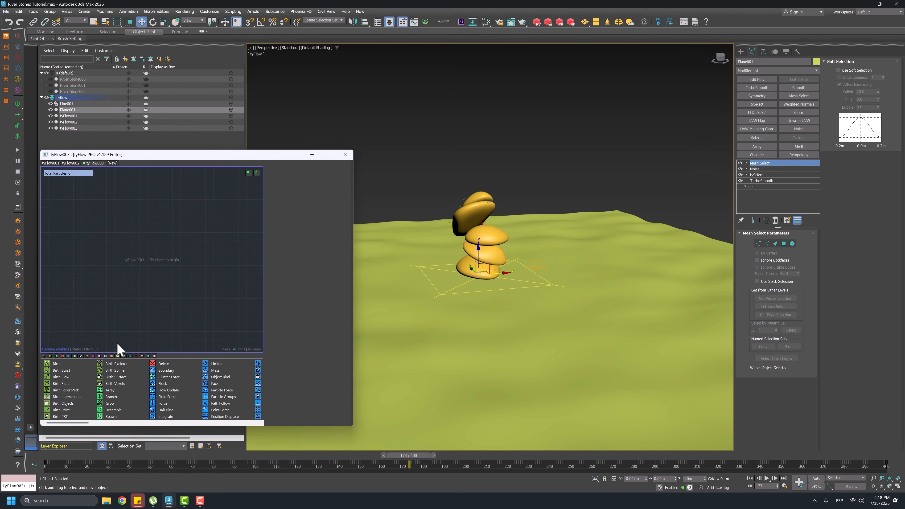
Start the flow with a Birth operator, disable its end frame, and set the total amount to 20000 particles.
left_click_drag(54, 365, 68, 235)
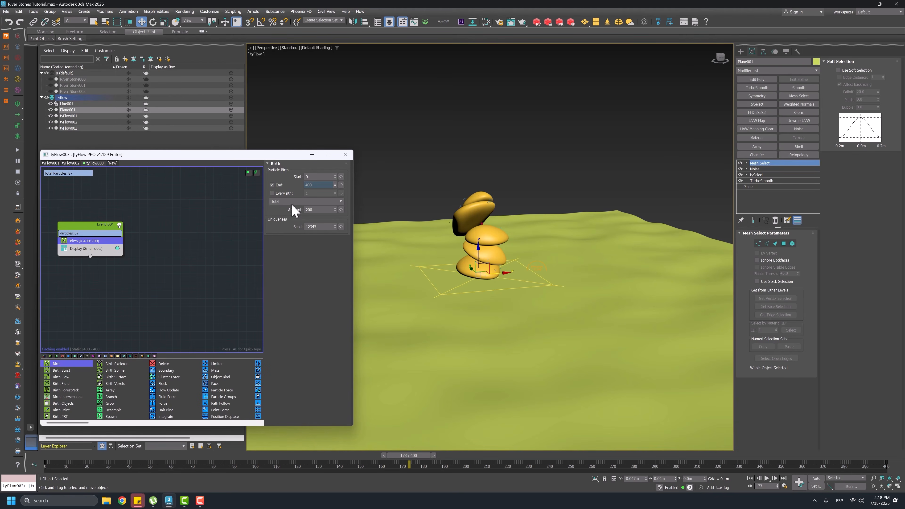
left_click(276, 185)
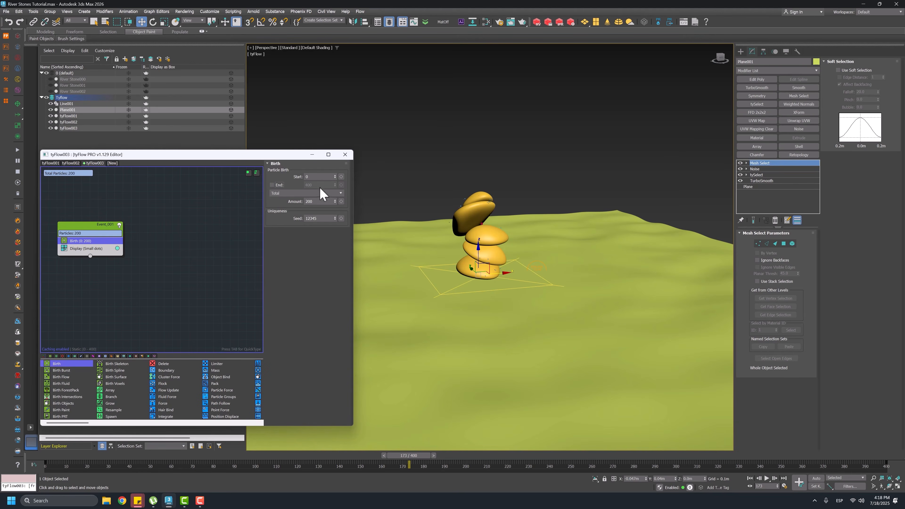
left_click(322, 202)
type("00")
key("Return")
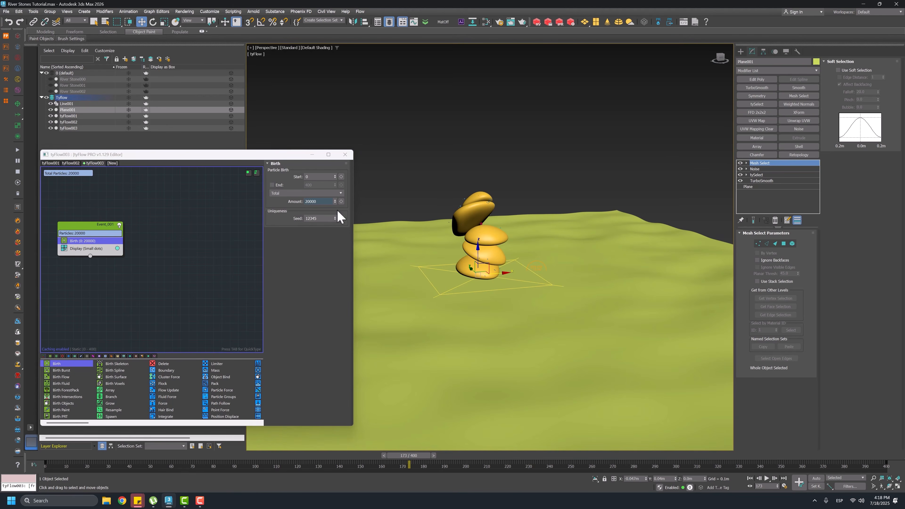
Add a Position Object operator after Birth and pick the ground plane as its surface object.
left_click(210, 397)
scroll(157, 389, "right", 3)
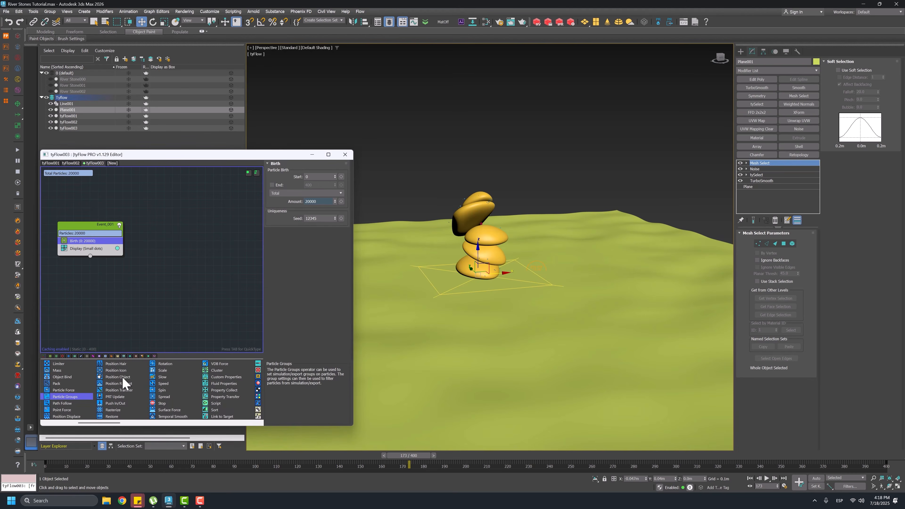
left_click_drag(122, 378, 113, 251)
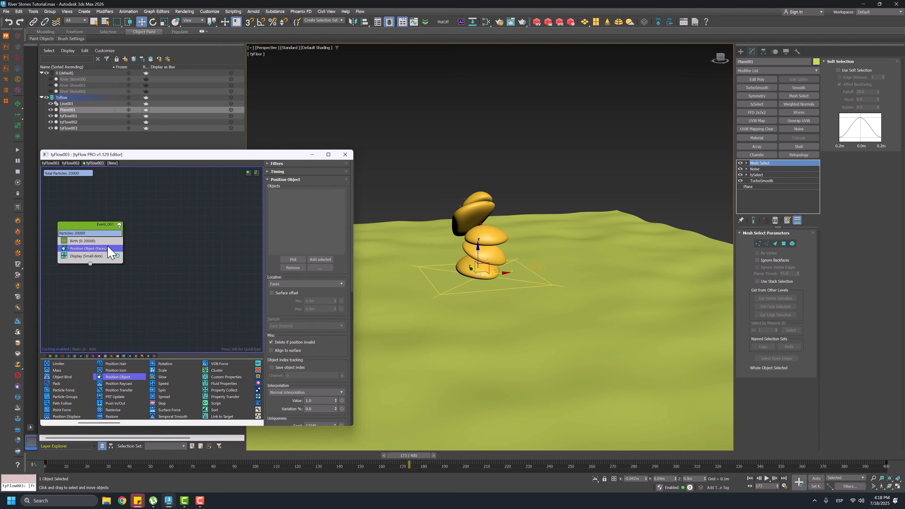
left_click(287, 259)
left_click(382, 293)
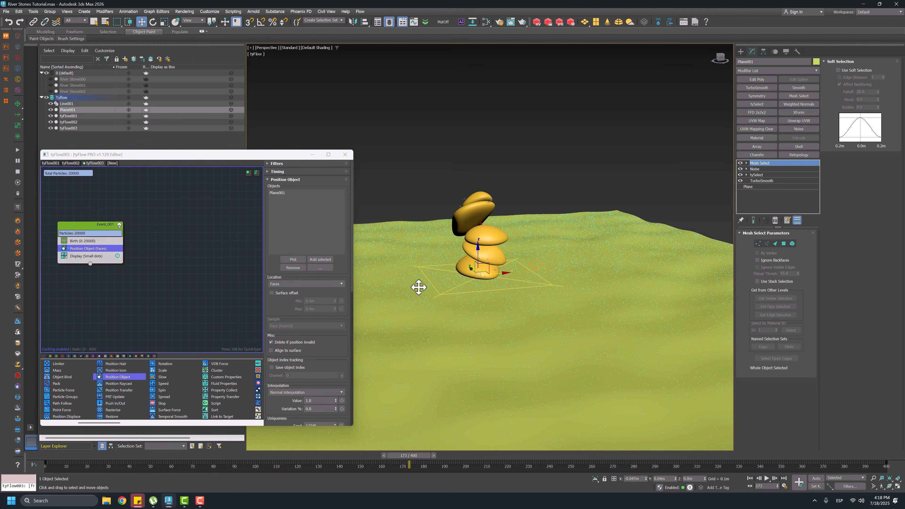
Change the new flow's Display mode to Sprites.
left_click(91, 256)
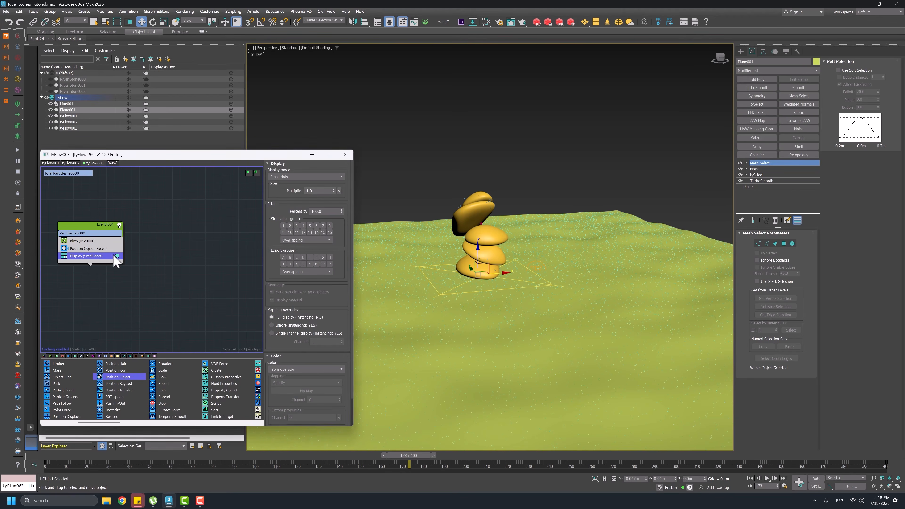
left_click(277, 178)
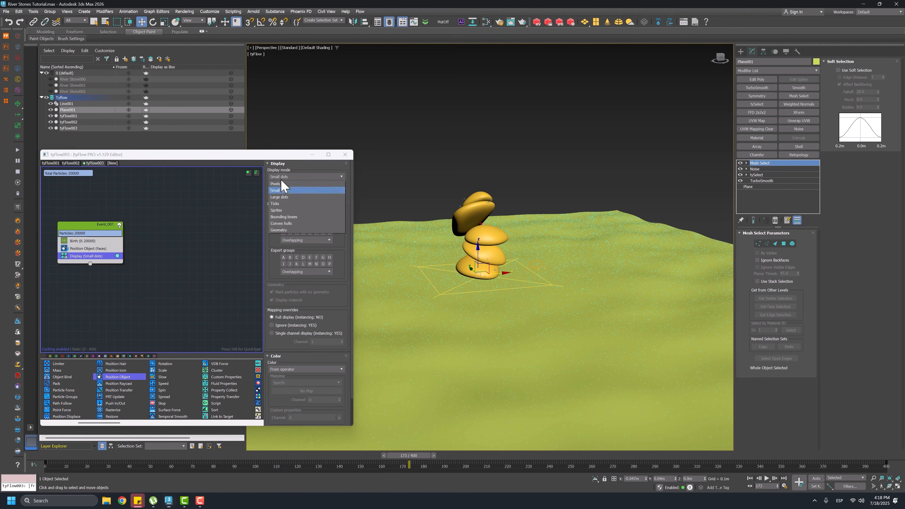
left_click(288, 210)
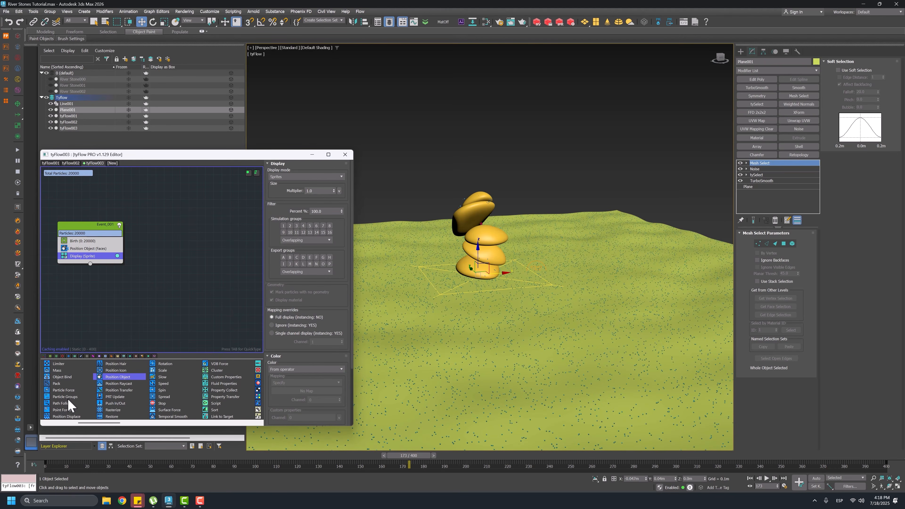
Add a Scale operator after Position Object and set the X, Y and Z scale to 400%.
scroll(107, 396, "up", 3)
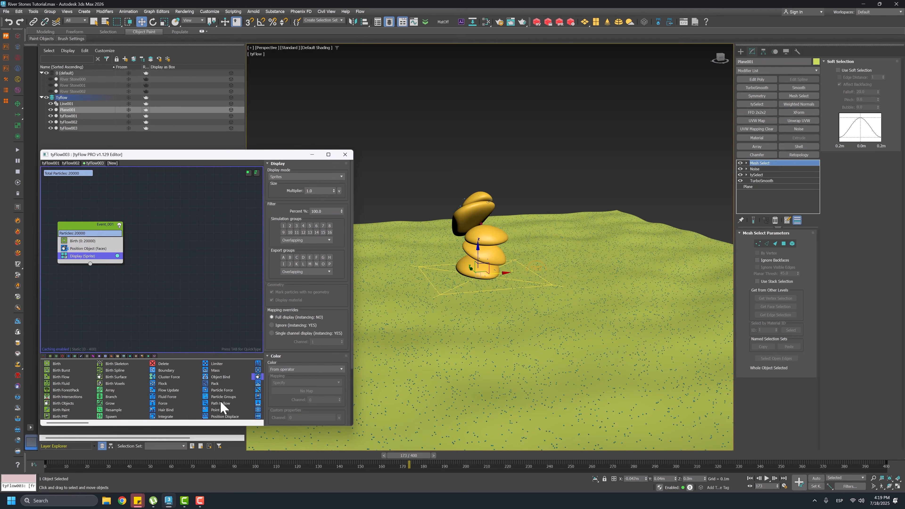
left_click(218, 390)
scroll(179, 374, "down", 3)
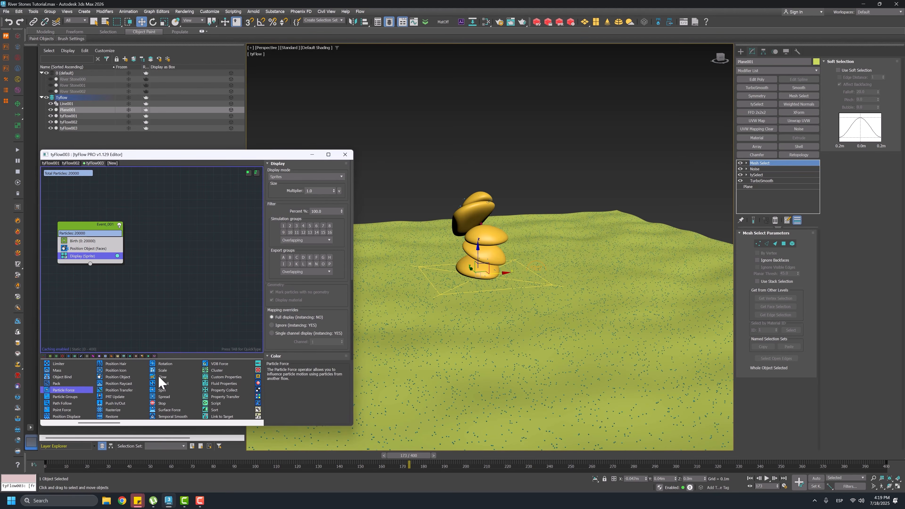
left_click_drag(163, 371, 92, 256)
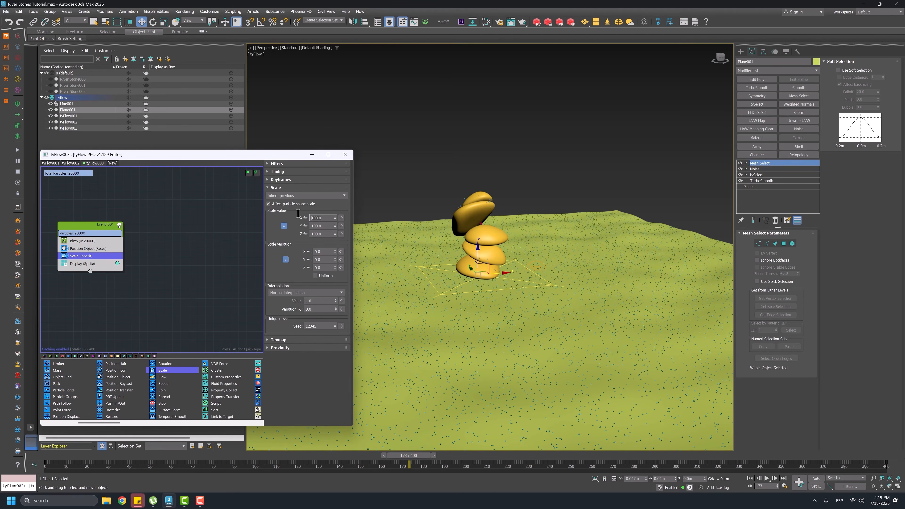
type("300")
key("Return")
scroll(477, 278, "up", 4)
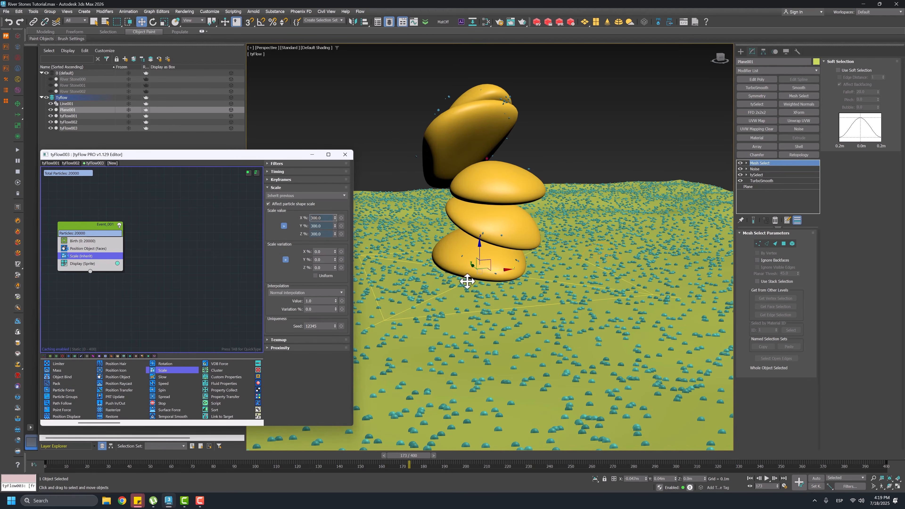
type("400")
Make the scale variation uniform and set it to 20% on all axes.
left_click(324, 272)
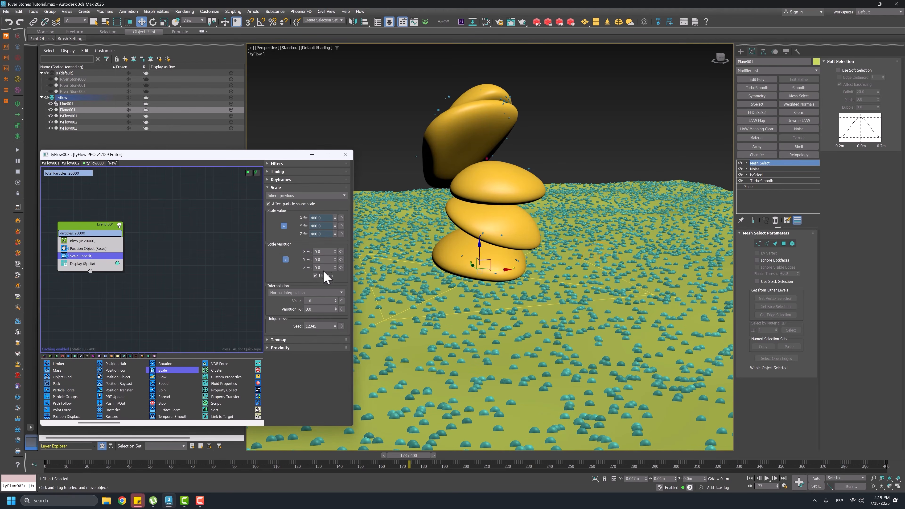
key("Return")
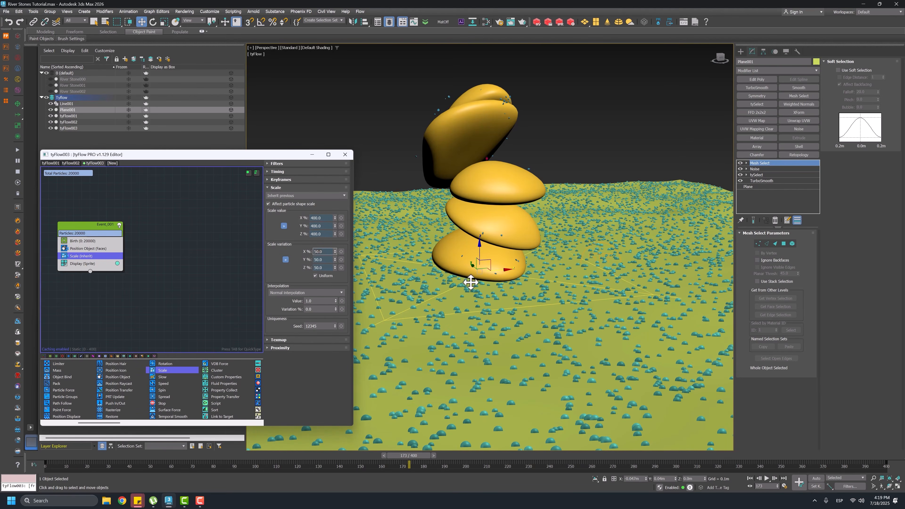
type("20")
key("Return")
Check the particle coverage on the ground and raise the Birth amount to 100000.
scroll(462, 293, "down", 2)
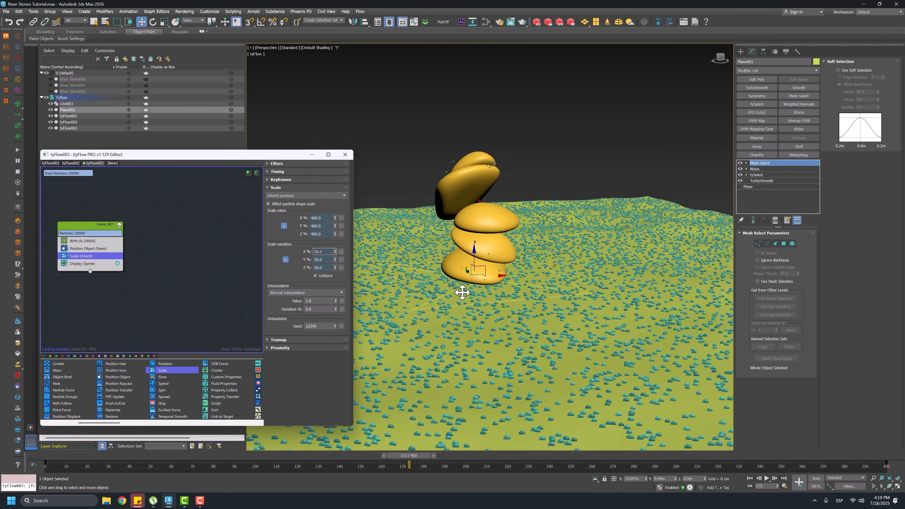
middle_click_drag(469, 300, 518, 275, "alt")
scroll(517, 276, "up", 3)
scroll(445, 292, "up", 3)
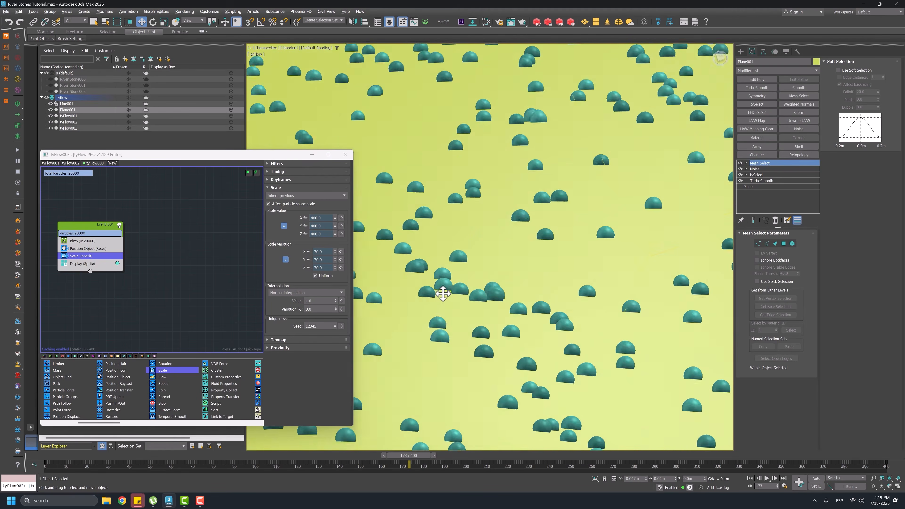
scroll(465, 281, "down", 5)
scroll(495, 255, "down", 3)
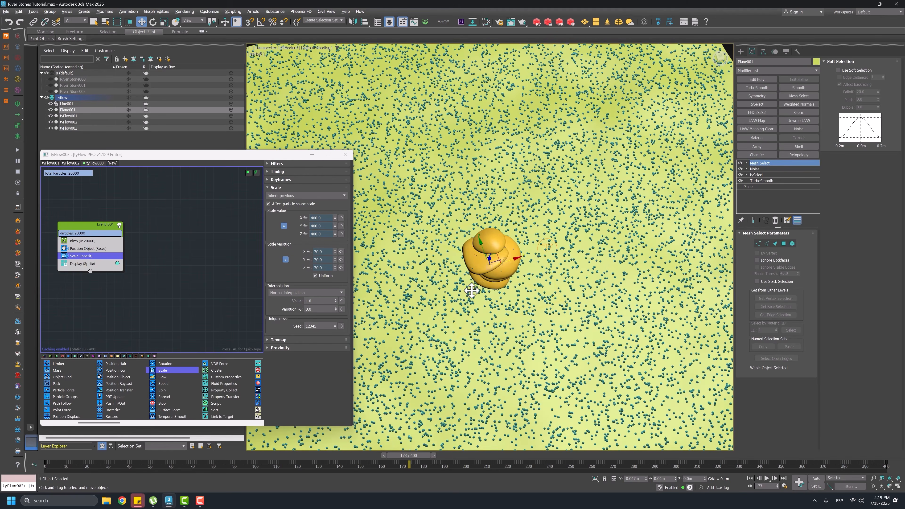
scroll(508, 241, "up", 1)
scroll(481, 294, "up", 2)
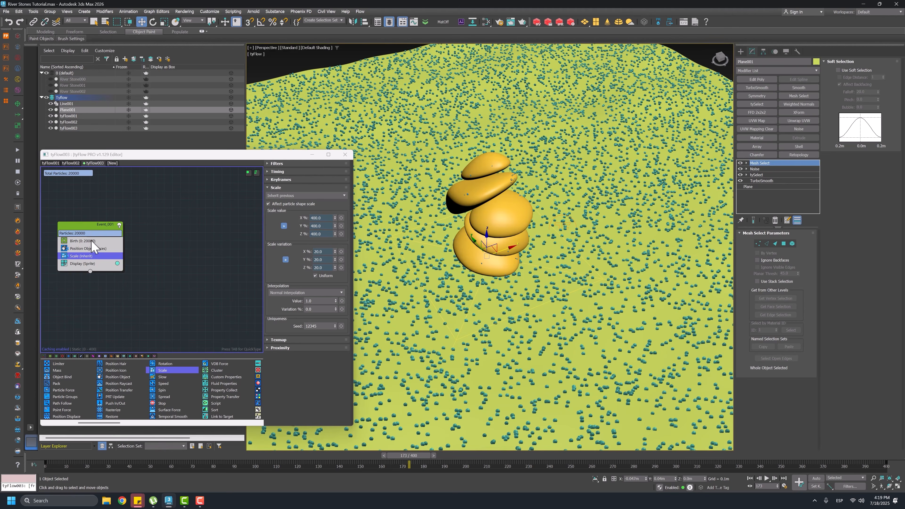
left_click(92, 242)
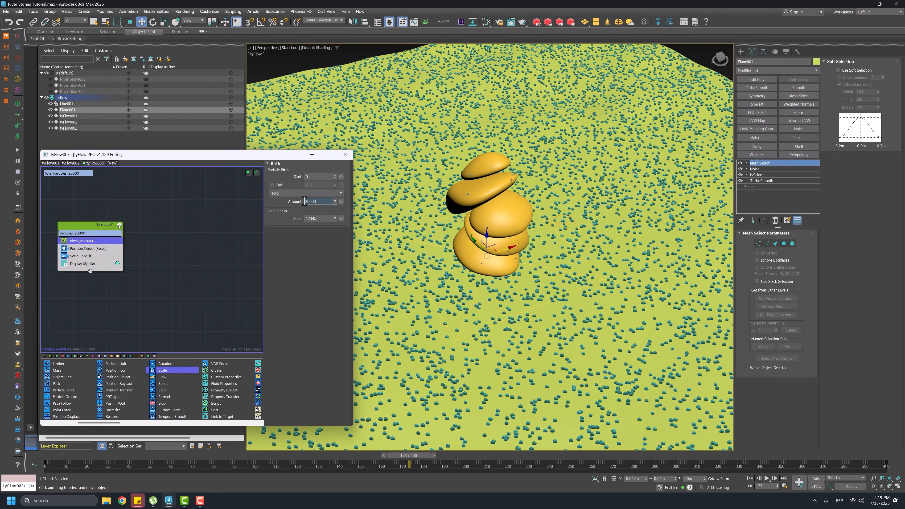
key("Return")
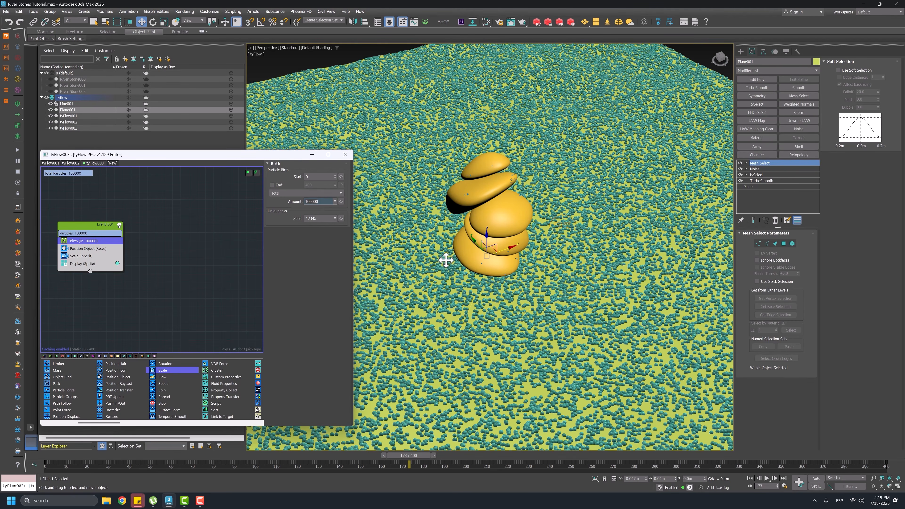
Enable Separation in the Position Object density settings and return the timeline to frame 0.
left_click(93, 249)
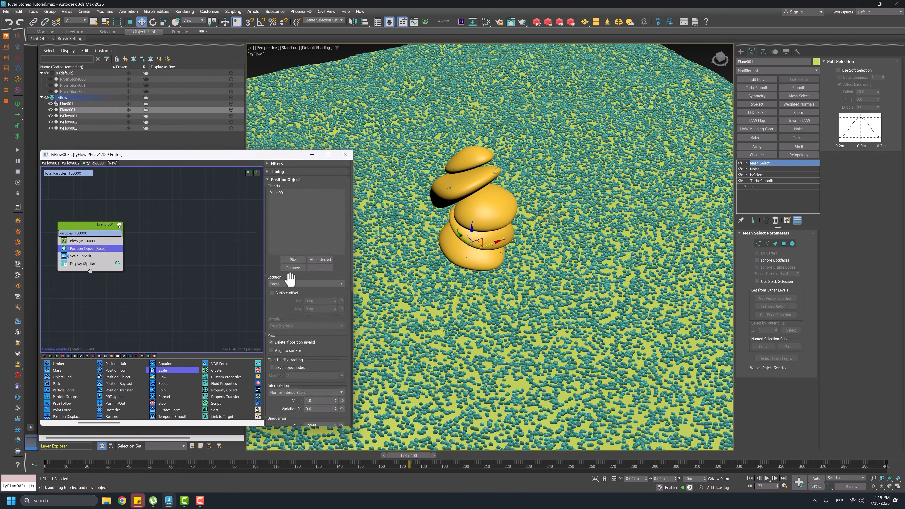
scroll(313, 278, "down", 3)
scroll(300, 204, "down", 1)
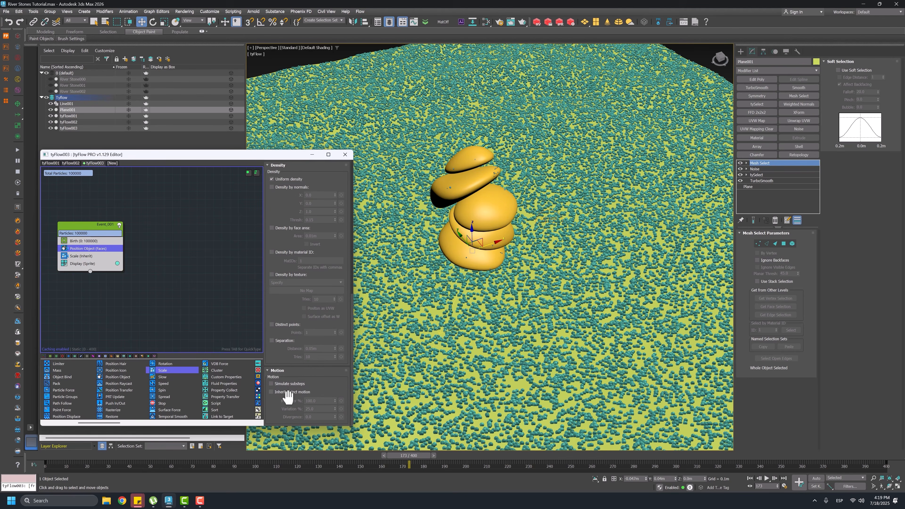
left_click(283, 341)
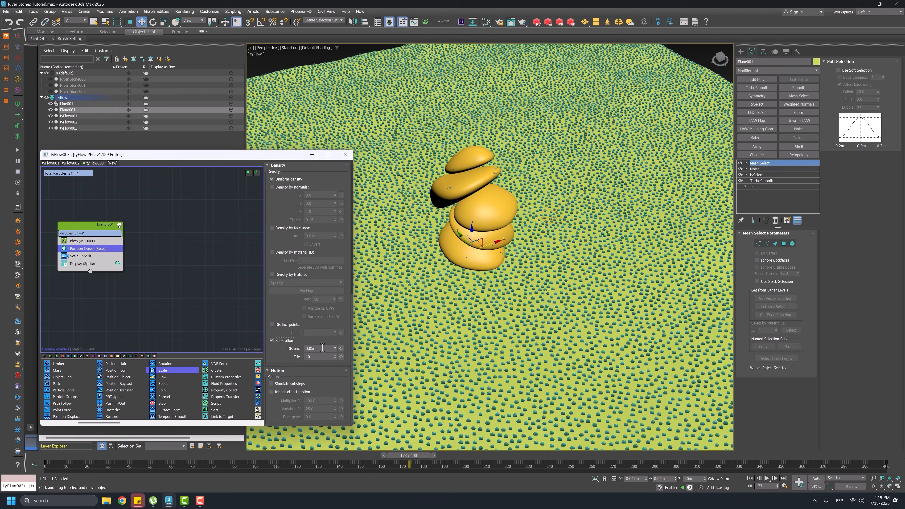
left_click_drag(410, 464, 87, 465)
key("Home")
key("w")
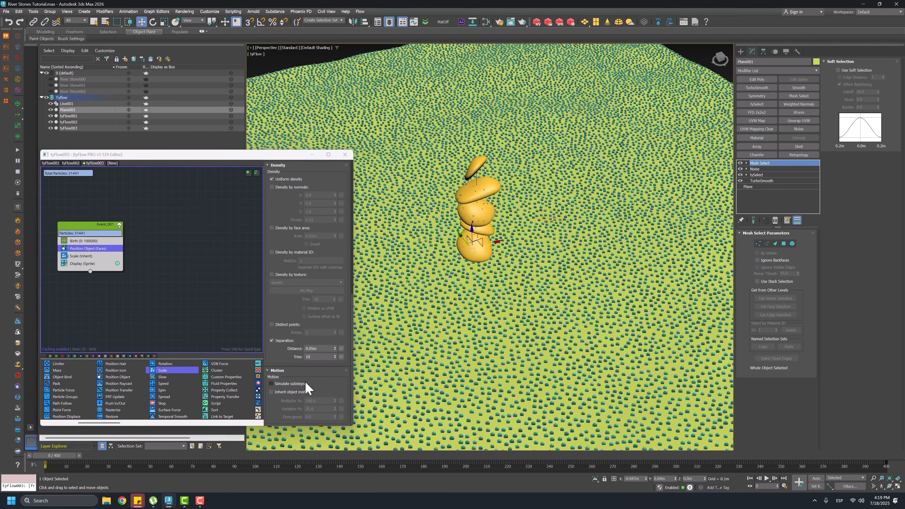
Try separation distances of 0.01 m and 0.02 m, and set the Position Object distance to 0.025 m.
type("1")
key("Return")
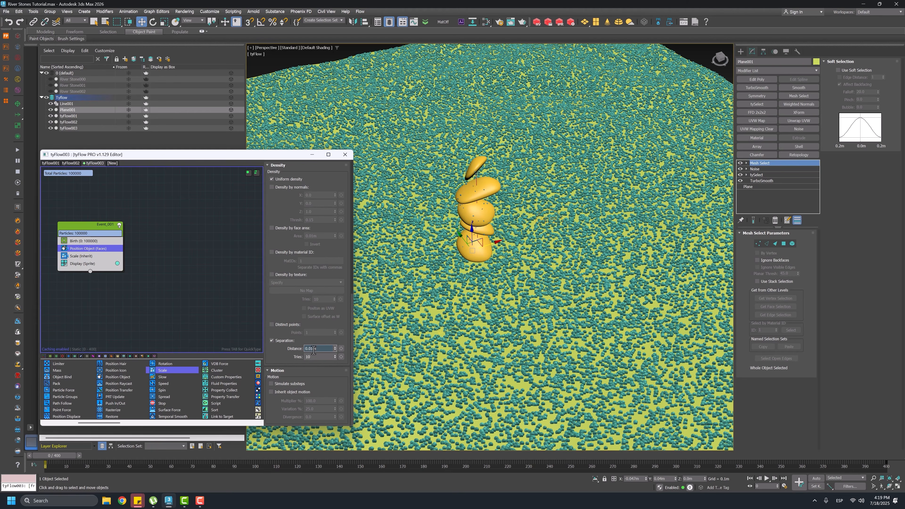
left_click_drag(318, 350, 311, 354)
type("2")
key("Return")
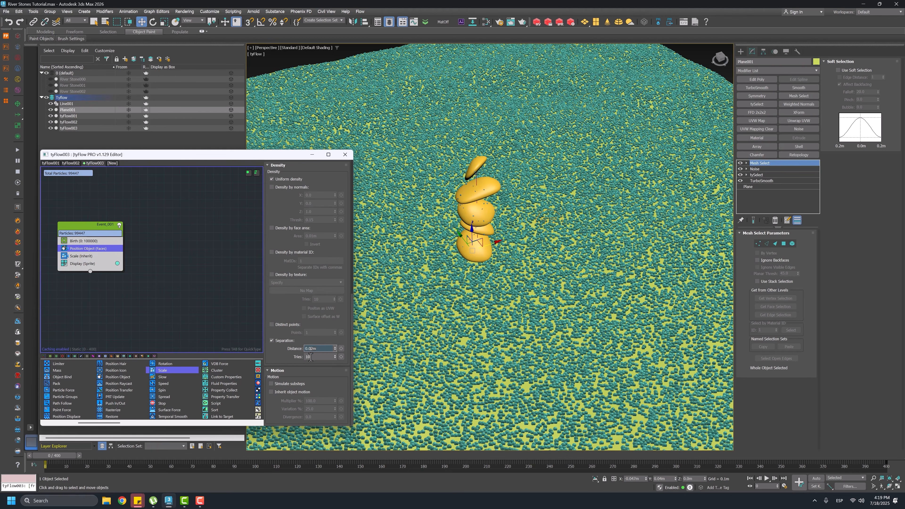
type("5")
key("Return")
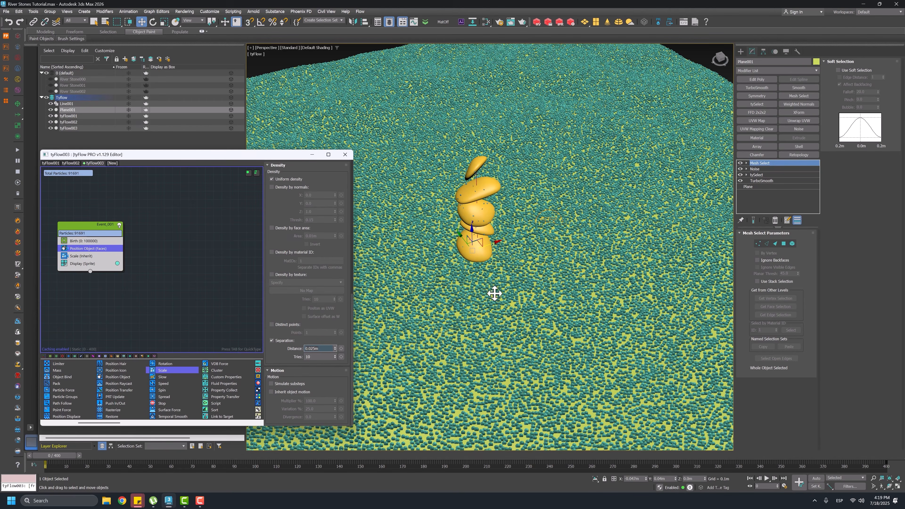
Add a Shape operator to the ground particle event and set its mesh to the 3D Pebbles shape.
middle_click_drag(487, 271, 456, 322, "alt")
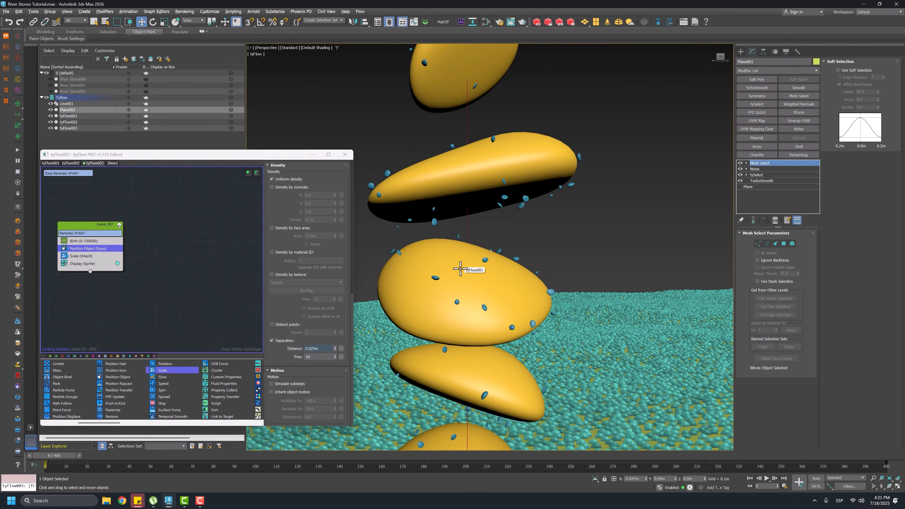
scroll(185, 393, "right", 3)
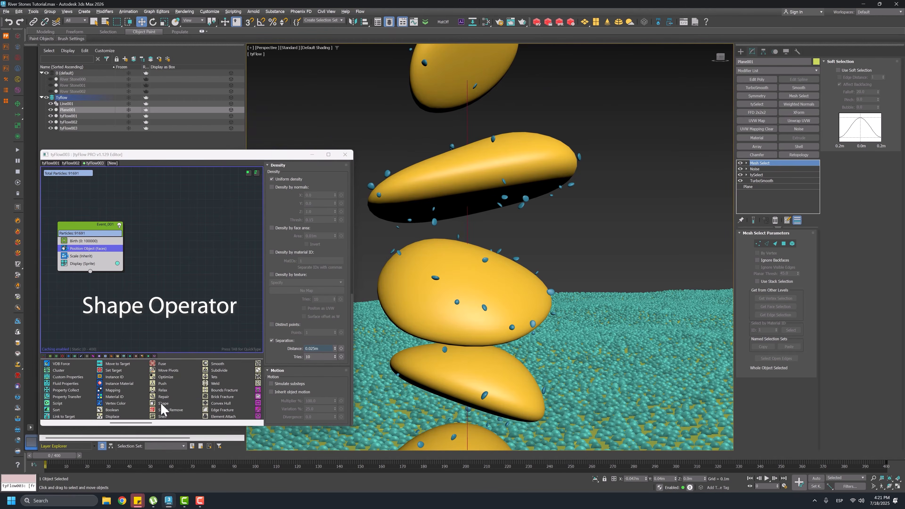
left_click_drag(162, 404, 114, 280)
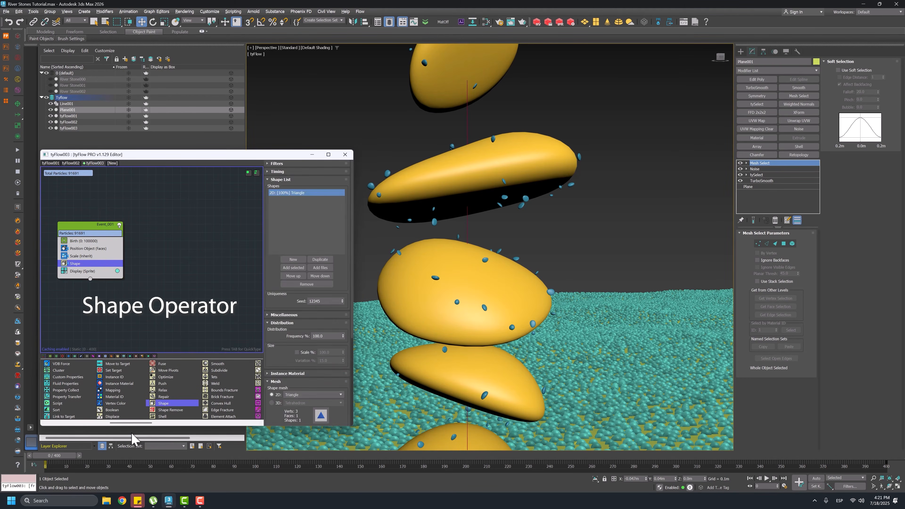
scroll(282, 307, "down", 5)
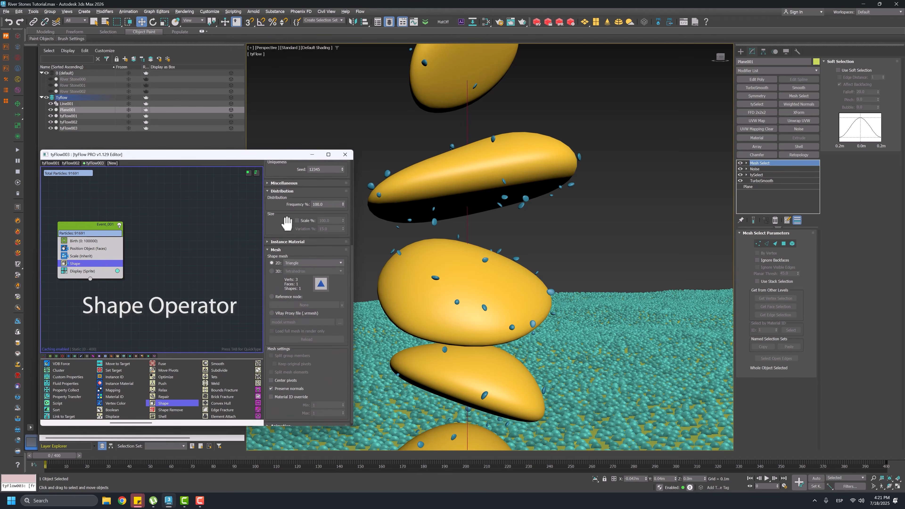
left_click(298, 271)
scroll(307, 214, "down", 1)
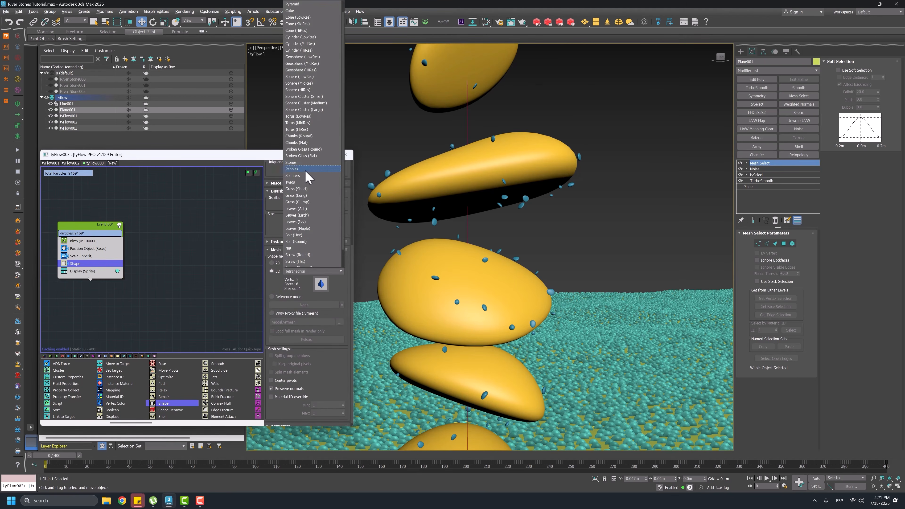
left_click(306, 169)
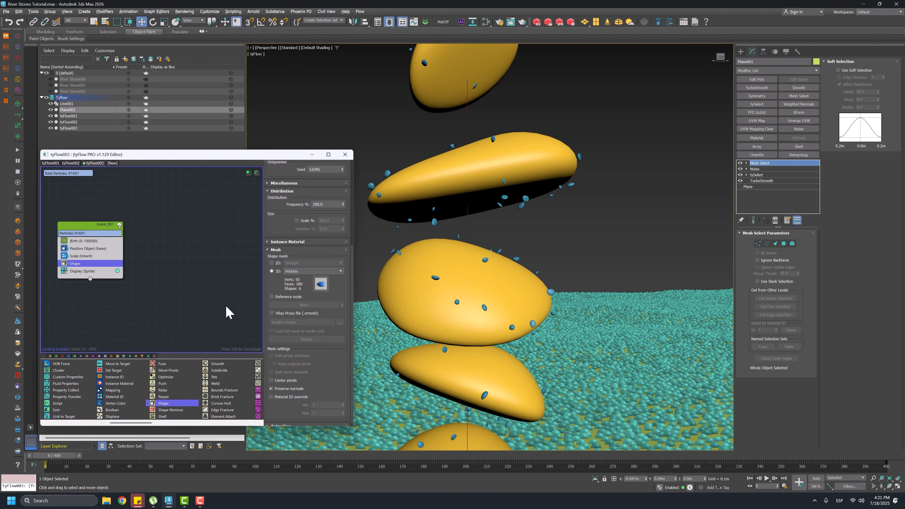
Set the Display operator of the ground particle event to Geometry mode and check the pebbles around the stone stack.
left_click(83, 273)
scroll(295, 265, "up", 2)
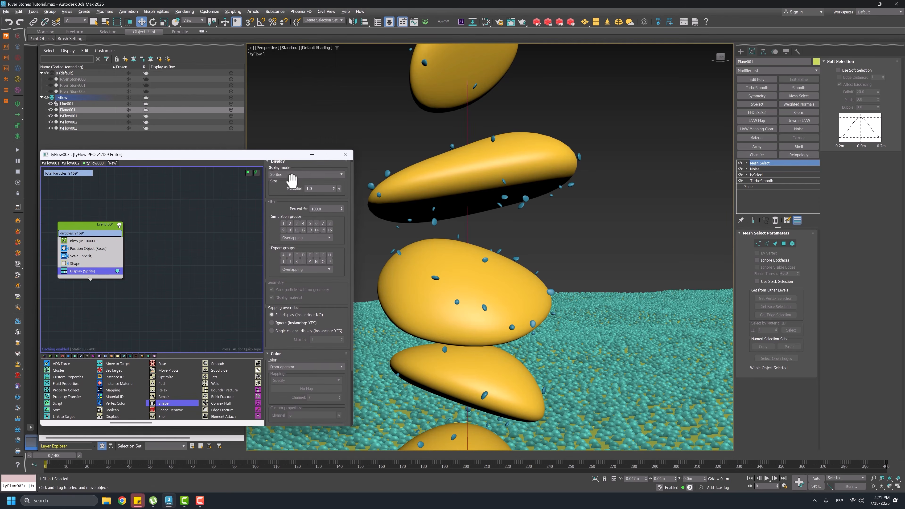
left_click(288, 175)
left_click(288, 228)
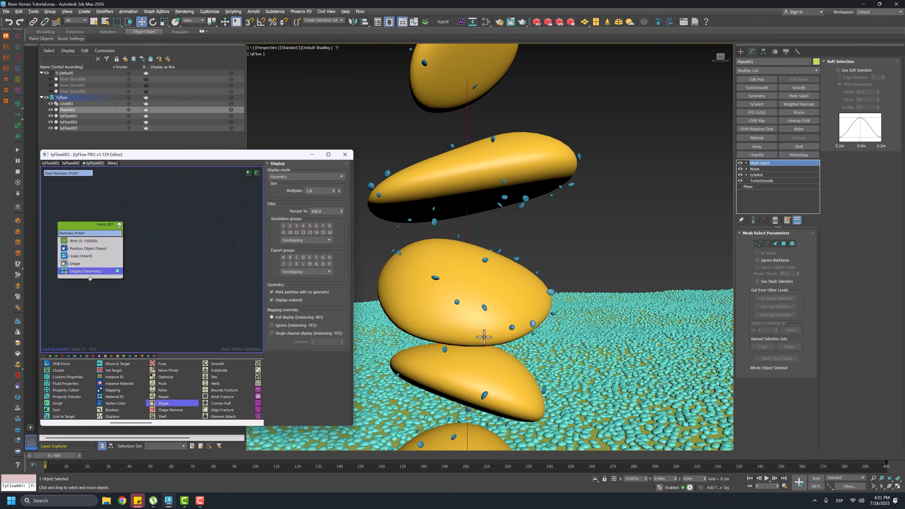
scroll(513, 344, "down", 6)
scroll(501, 342, "up", 3)
scroll(502, 361, "up", 3)
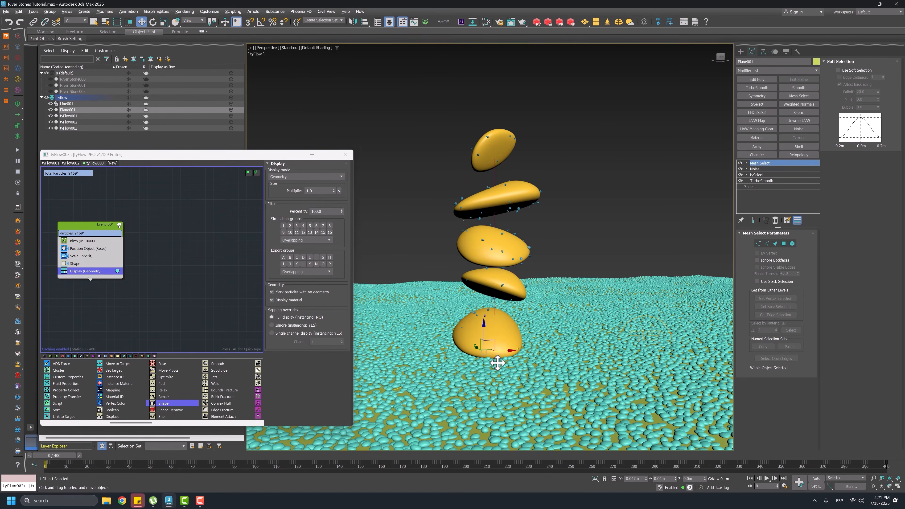
mouse_move(495, 348)
middle_mouse_down("alt")
mouse_move(493, 410)
mouse_move(491, 348)
middle_mouse_up("alt")
Raise the Birth amount to 200000 and check the pebble coverage on the ground.
scroll(495, 376, "down", 4)
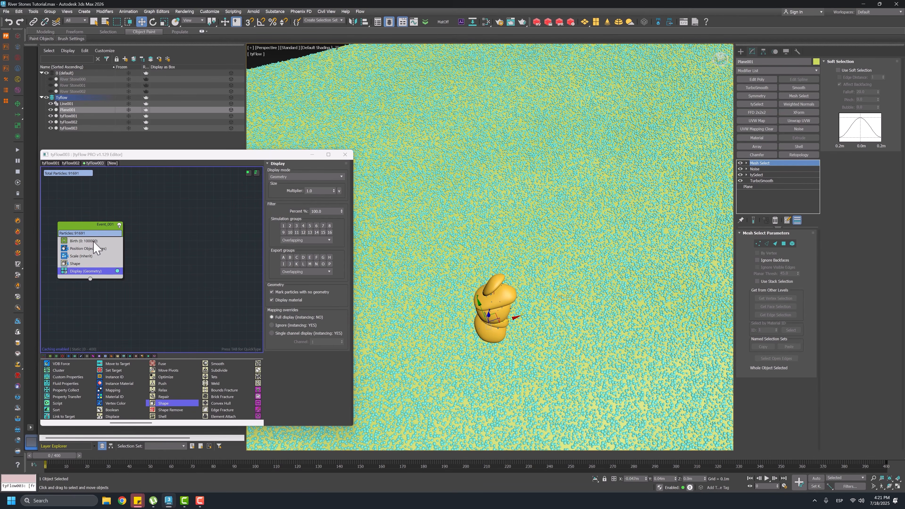
left_click(85, 241)
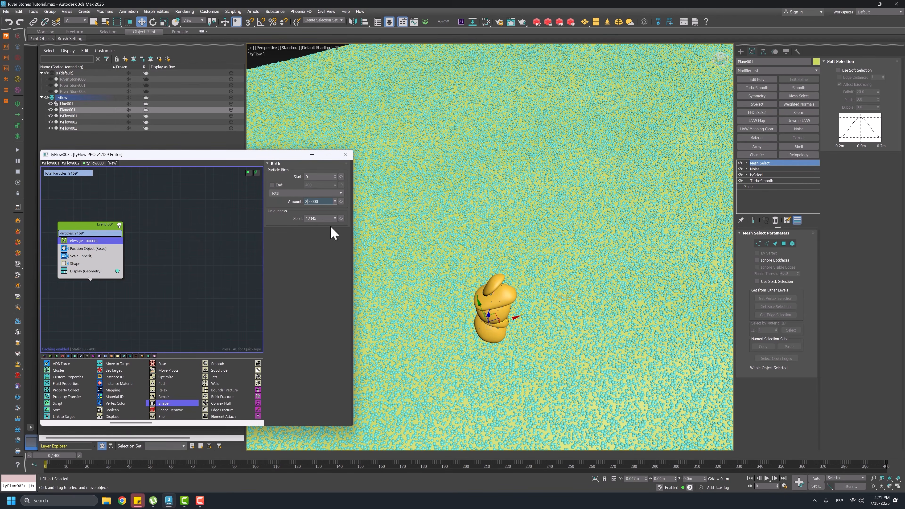
key("Return")
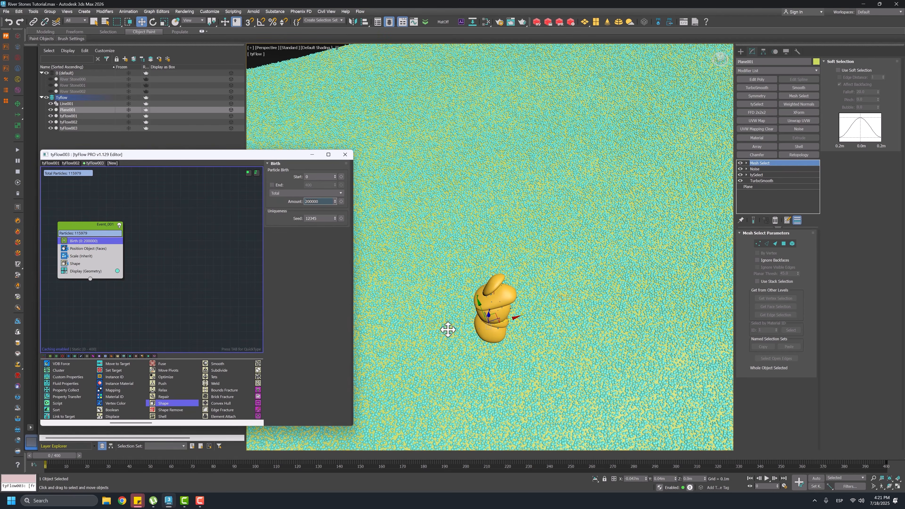
middle_click_drag(477, 354, 489, 316, "alt")
scroll(489, 316, "up", 5)
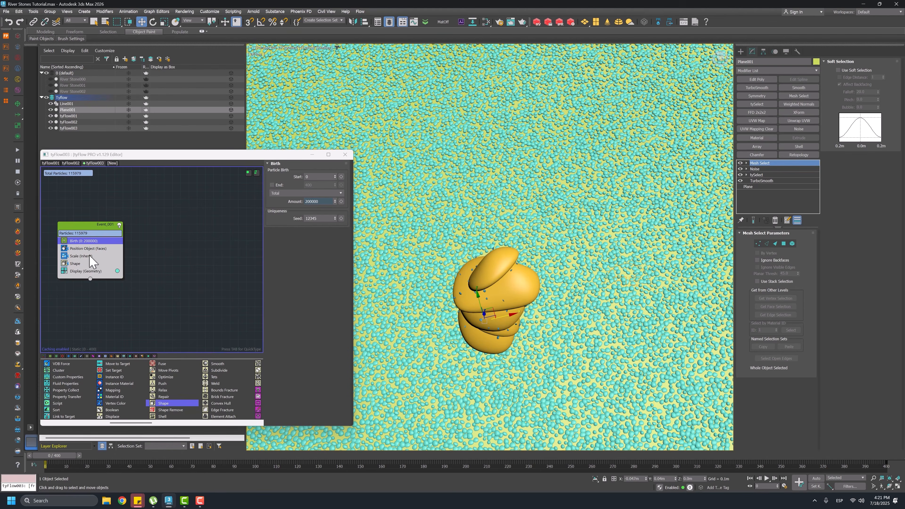
Try a Position Object separation distance of 0.02, set it to 0.015 m, and inspect the ground coverage up close.
left_click(83, 249)
scroll(321, 348, "down", 10)
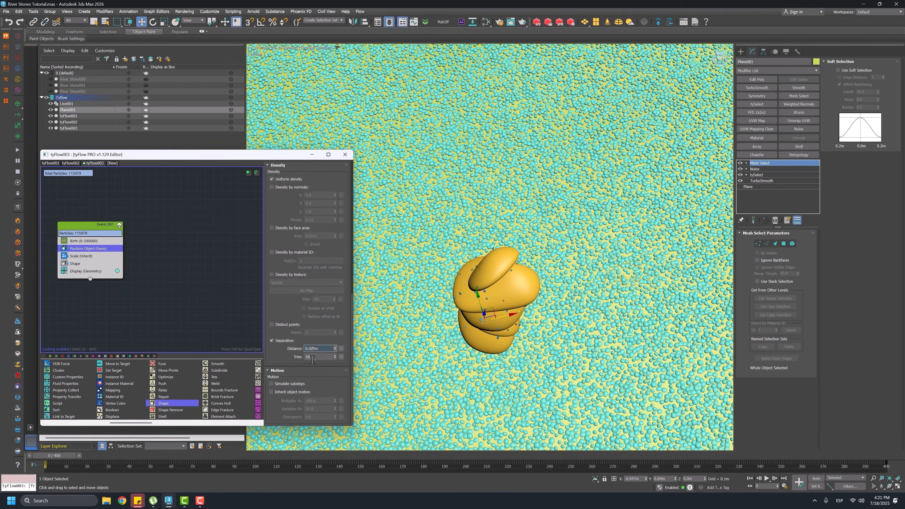
type("0.02")
key("Return")
type("0.015")
key("Return")
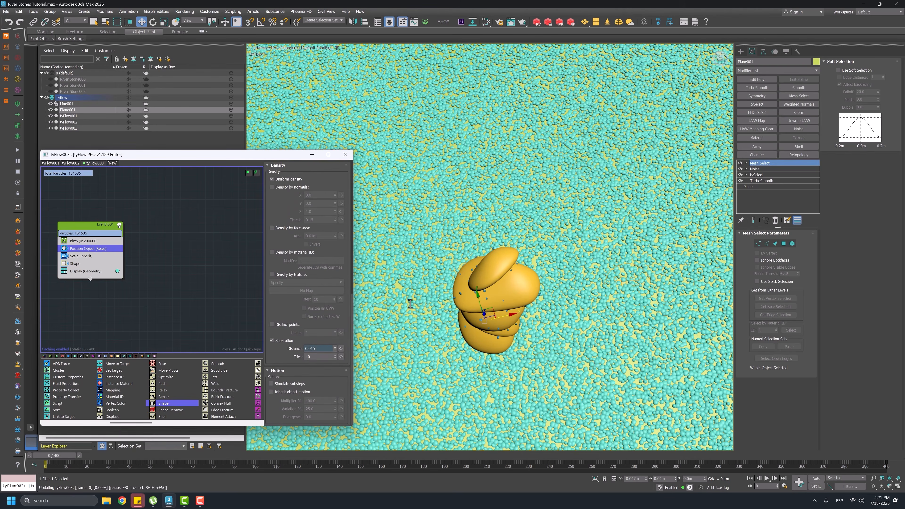
scroll(477, 272, "down", 5)
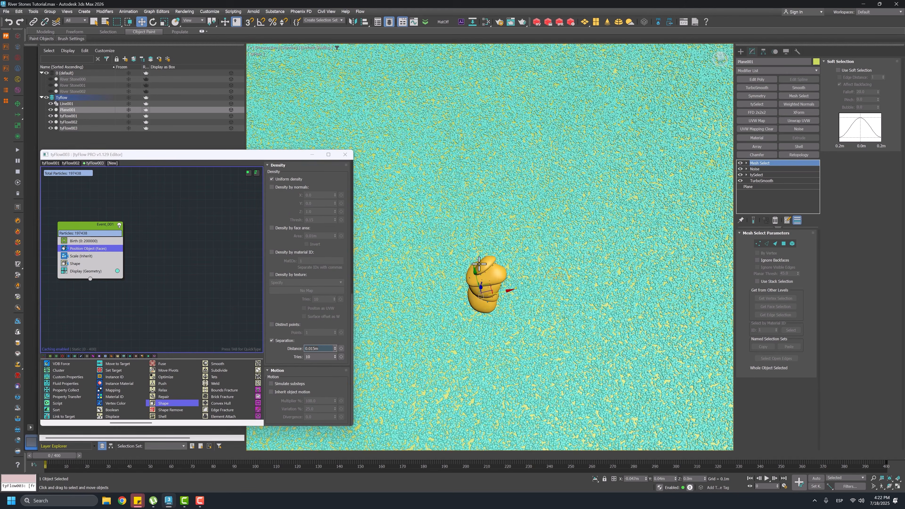
middle_click_drag(477, 272, 481, 219, "alt")
scroll(481, 279, "up", 5)
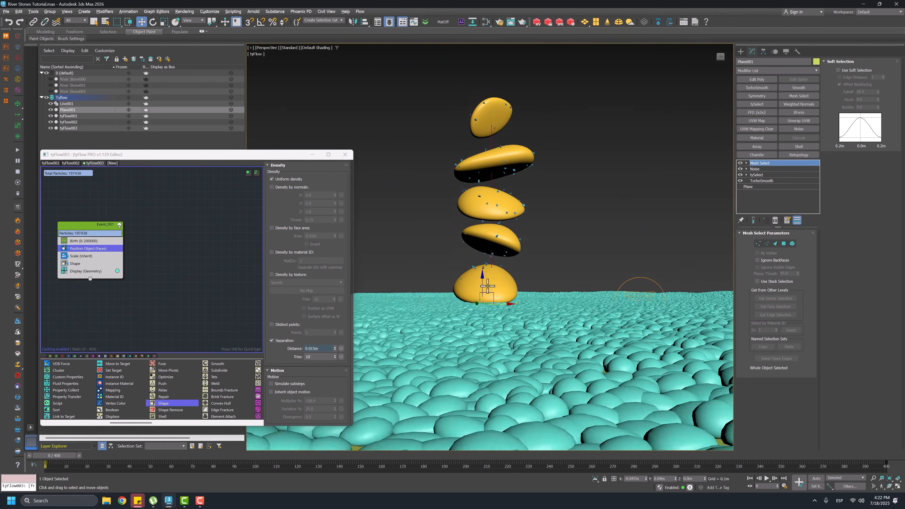
middle_click_drag(480, 278, 479, 295)
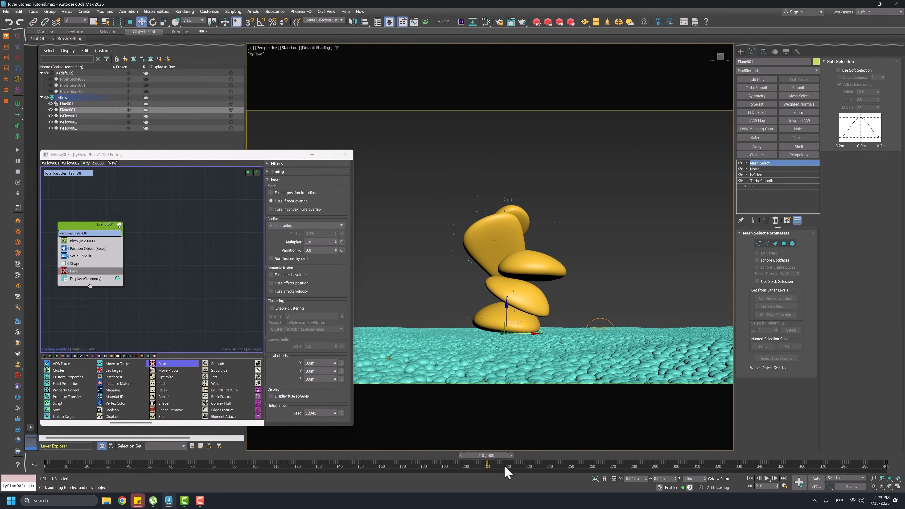
Return the timeline to frame 0 and add a Material ID operator set to Random before the Display operator.
left_click_drag(505, 469, 46, 468)
middle_click_drag(511, 354, 501, 331, "alt")
scroll(131, 384, "left", 4)
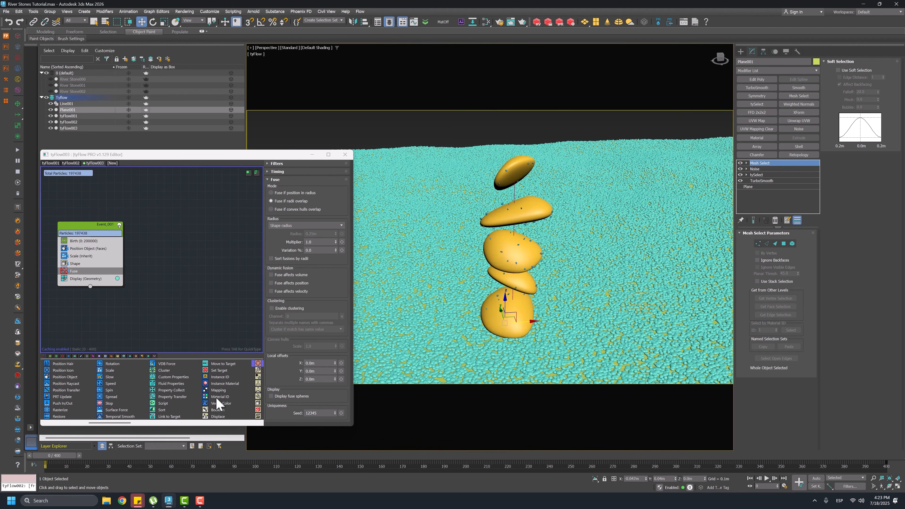
left_click_drag(218, 396, 85, 280)
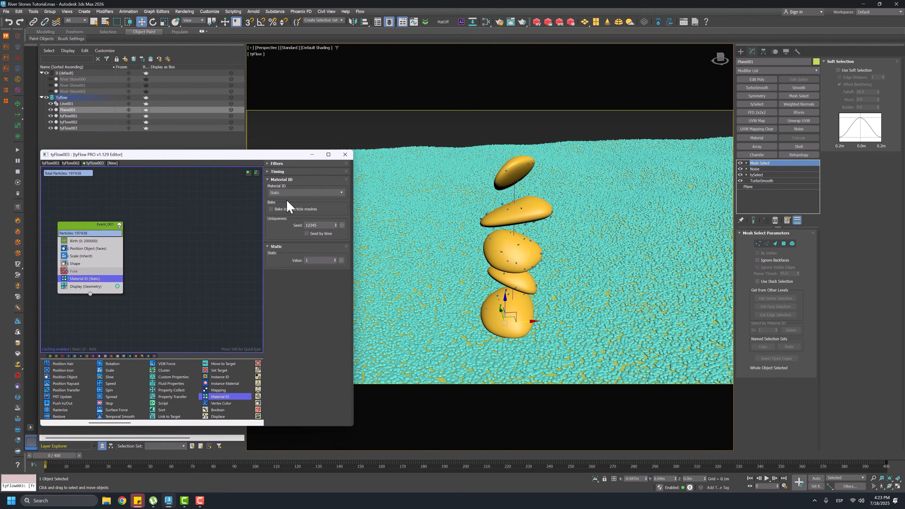
left_click(287, 193)
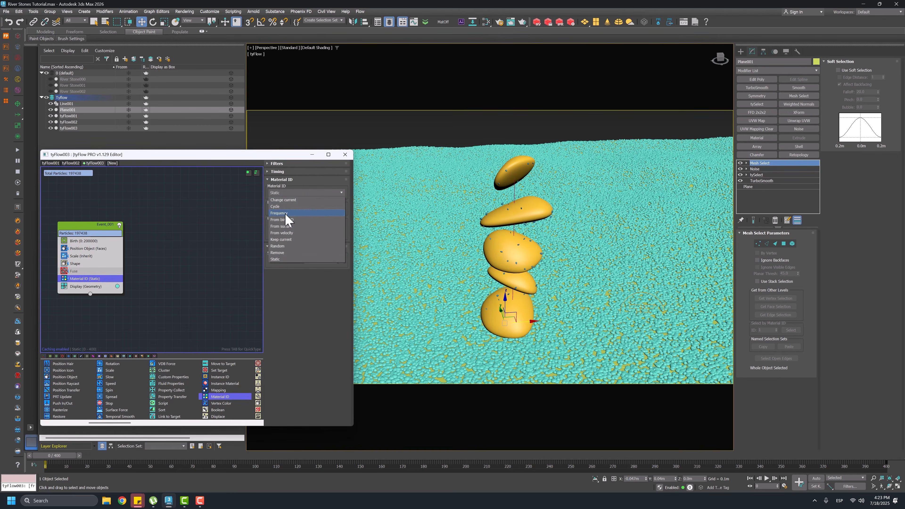
left_click(289, 246)
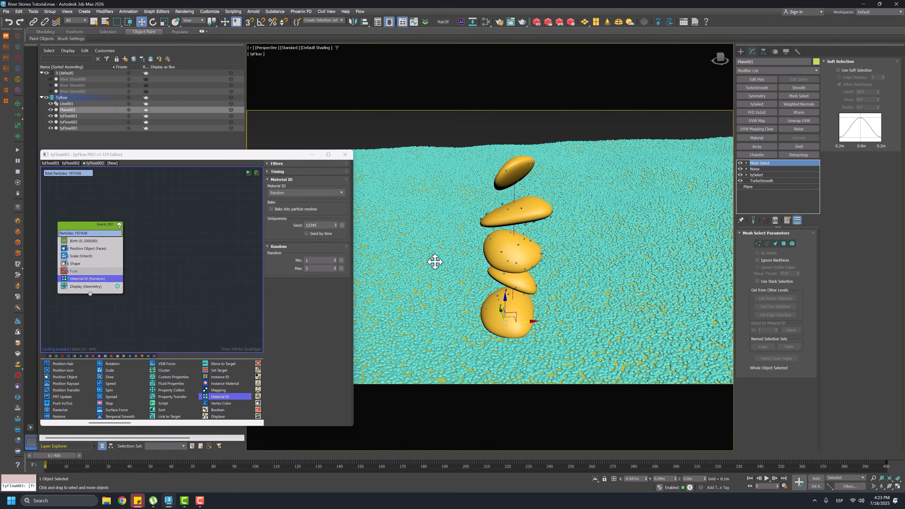
Create a Multi/Sub-Object material in the Slate Material Editor and close the editor.
key("m")
right_click(446, 342)
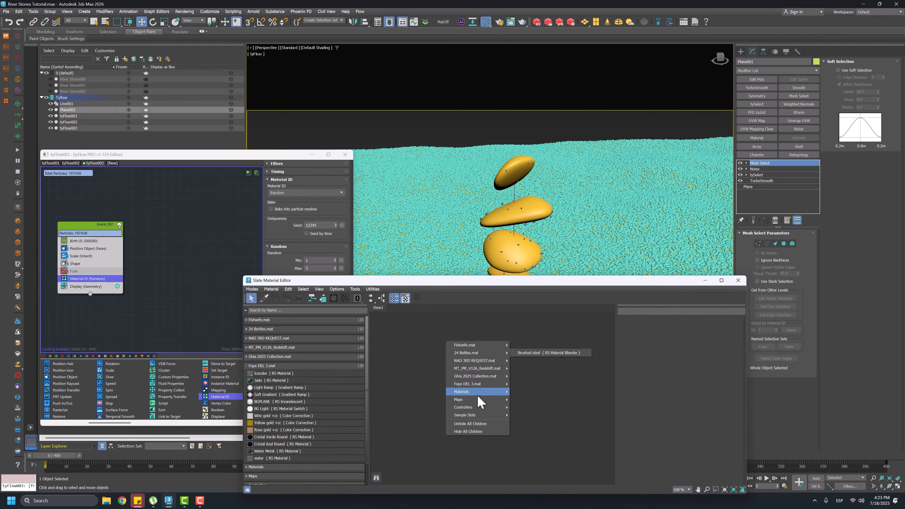
mouse_move(480, 392)
mouse_move(521, 393)
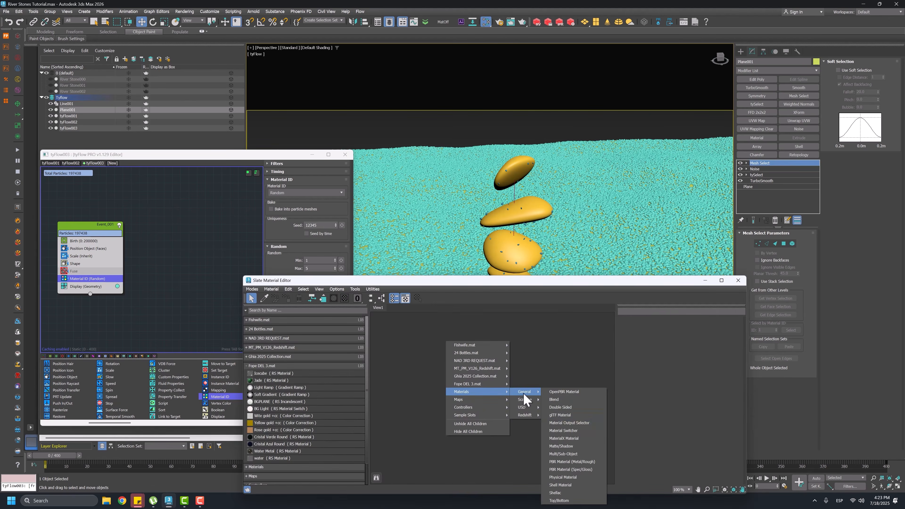
left_click(581, 455)
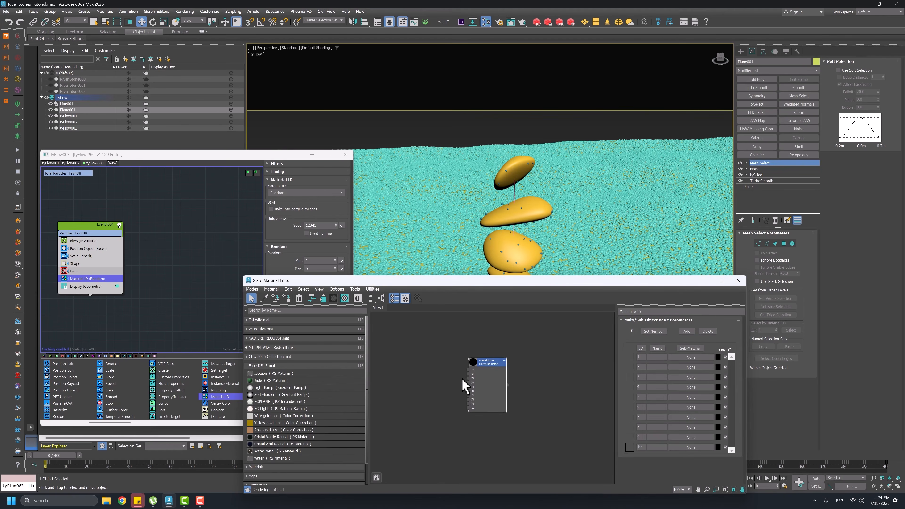
left_click(739, 281)
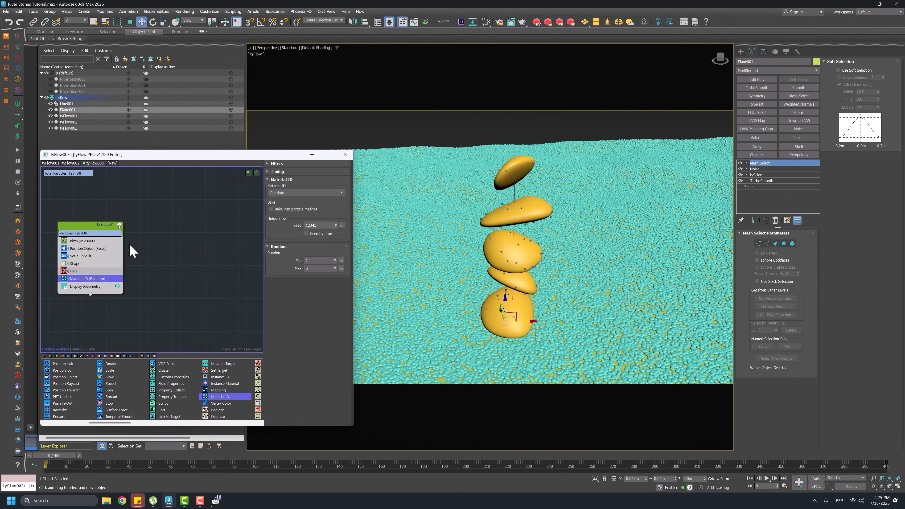
Disable the ground pebble event and paste a copy of it beside the original.
left_click(119, 225)
right_click(107, 227)
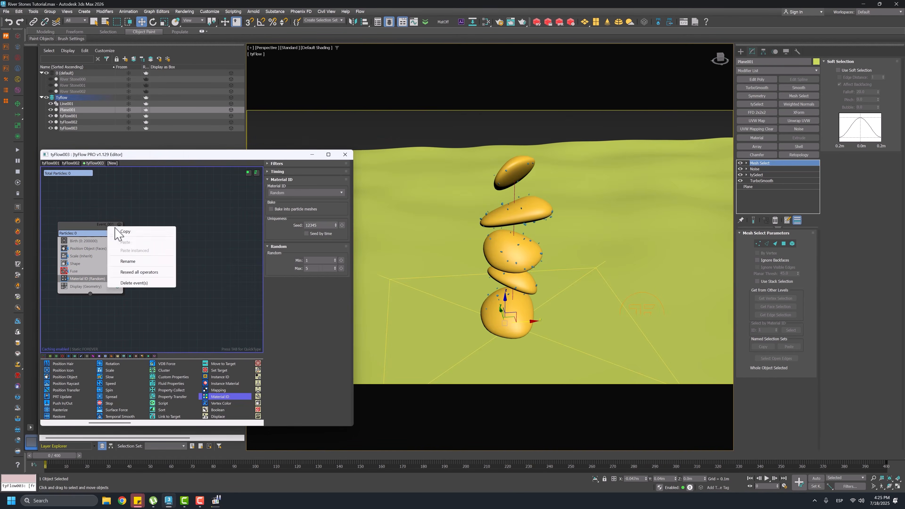
right_click(166, 225)
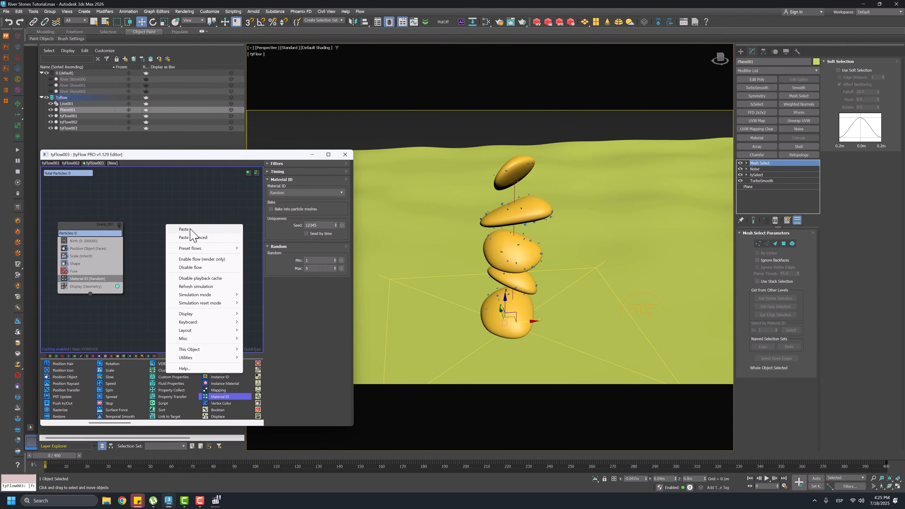
left_click(184, 229)
Set the Birth amount of the copied event to 20 and enable that event.
left_click(182, 245)
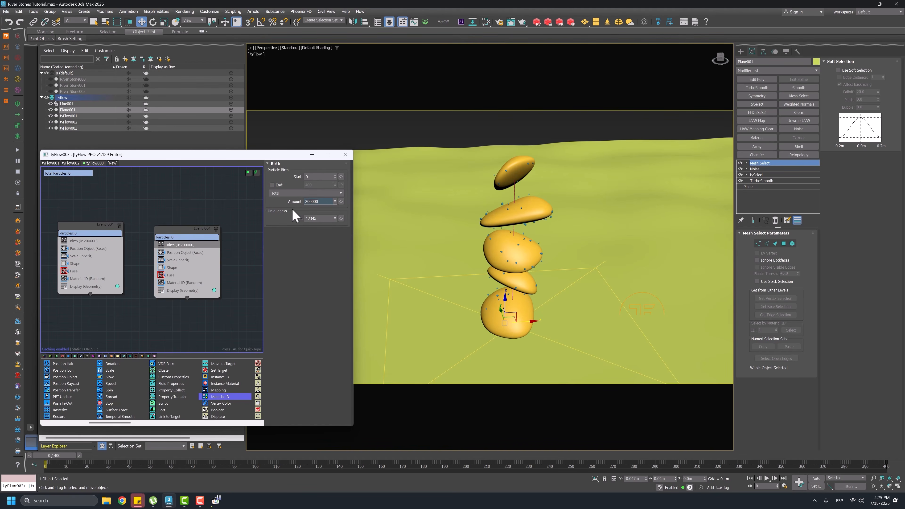
left_click(217, 230)
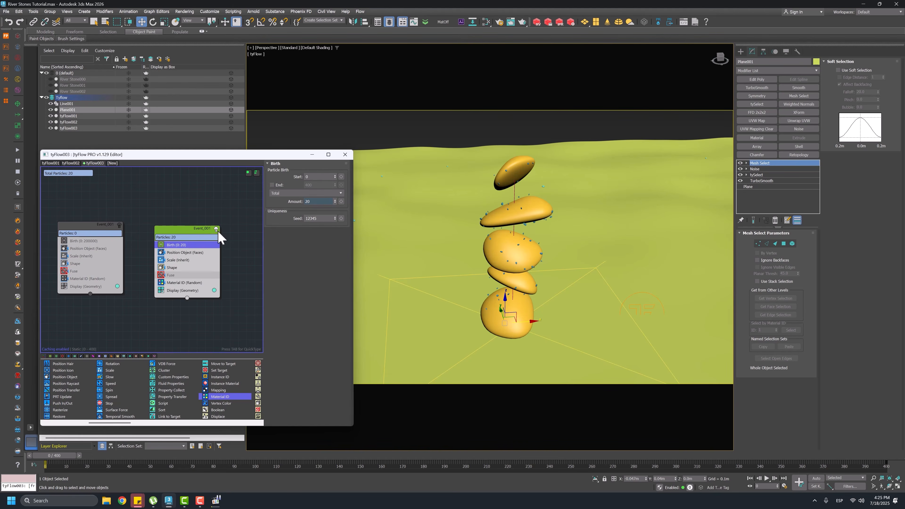
scroll(429, 256, "down", 5)
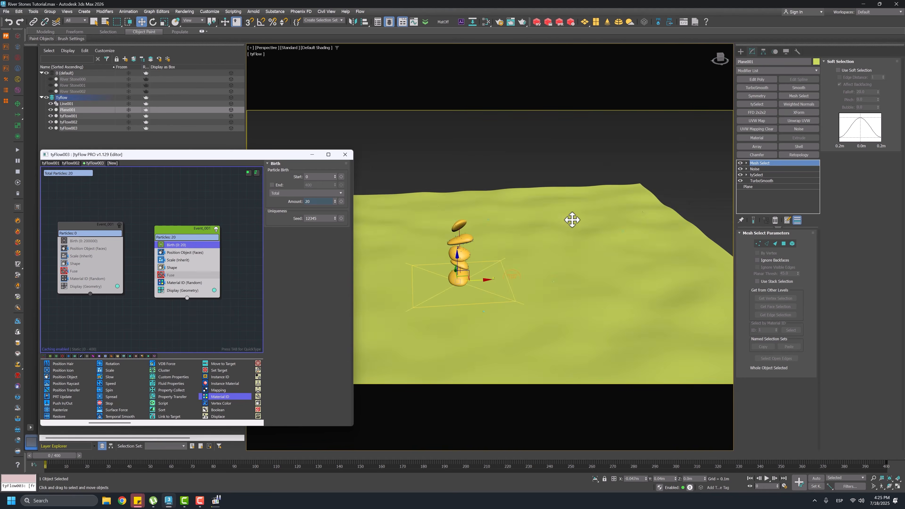
scroll(388, 216, "up", 7)
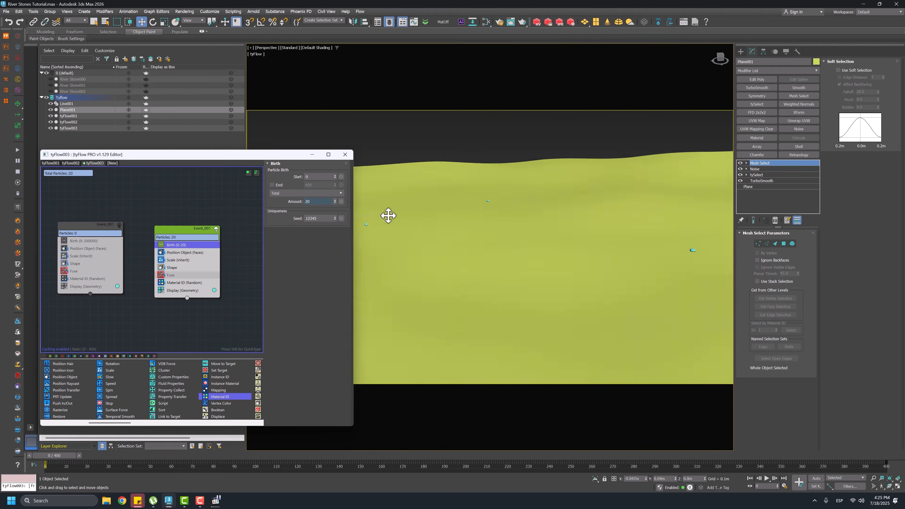
Set the copied event's Scale value to 4000% on all axes and check the large stones around the stack.
left_click(175, 260)
scroll(469, 222, "down", 2)
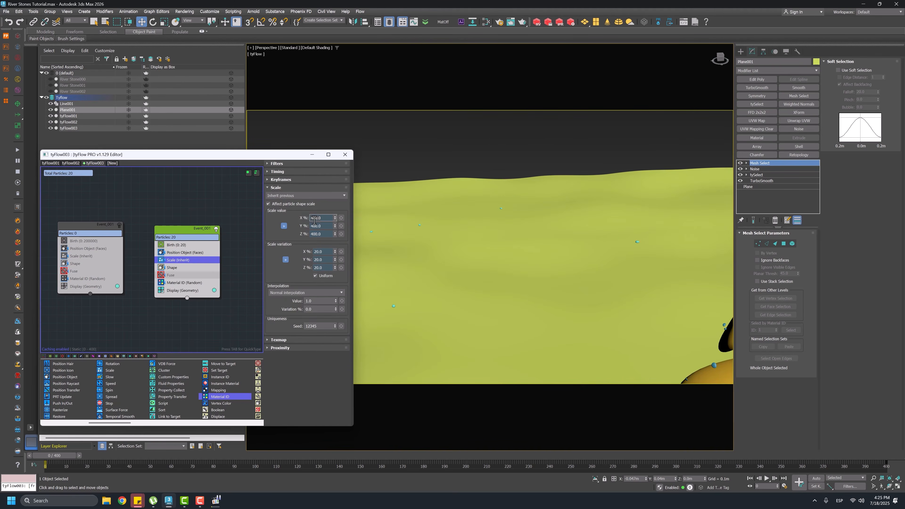
type("0")
key("Return")
scroll(478, 251, "down", 3)
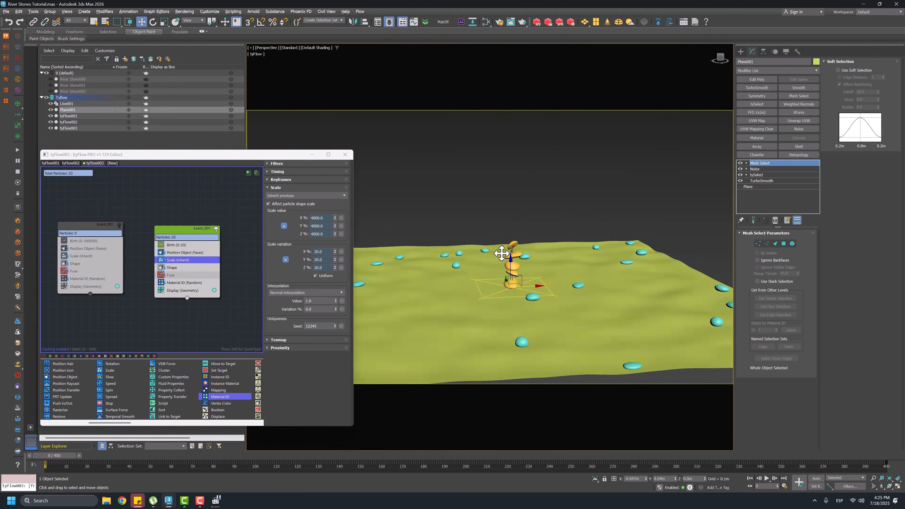
mouse_move(502, 253)
middle_mouse_down("alt")
mouse_move(510, 269)
mouse_move(497, 240)
mouse_move(477, 255)
mouse_move(489, 257)
middle_mouse_up("alt")
scroll(509, 271, "up", 5)
scroll(494, 251, "down", 2)
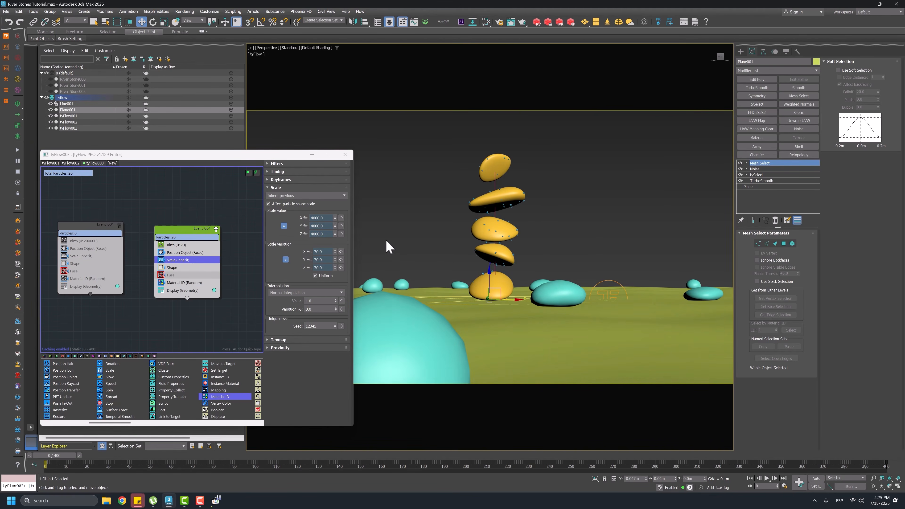
Re-enable the original ground pebble event and set the copied event's Position Object seed to 12346.
left_click(119, 226)
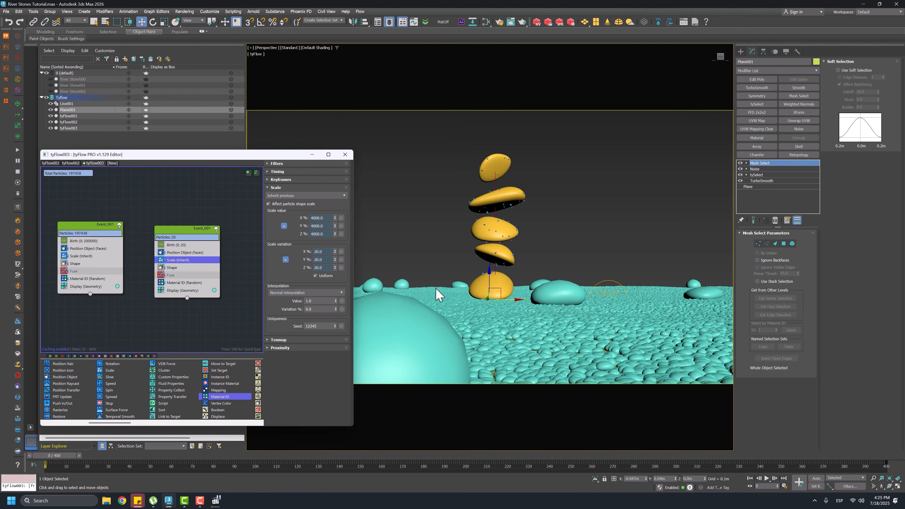
left_click_drag(224, 156, 158, 160)
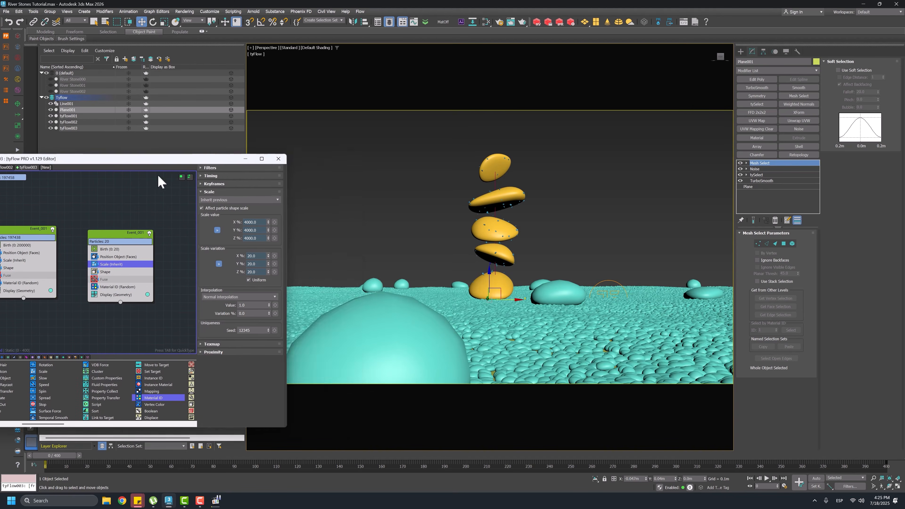
left_click(124, 256)
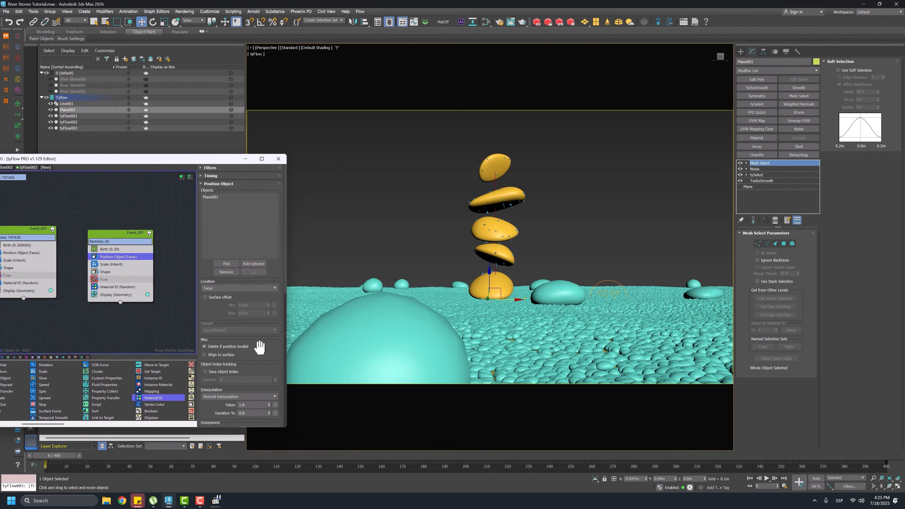
scroll(273, 282, "down", 5)
left_click(268, 334)
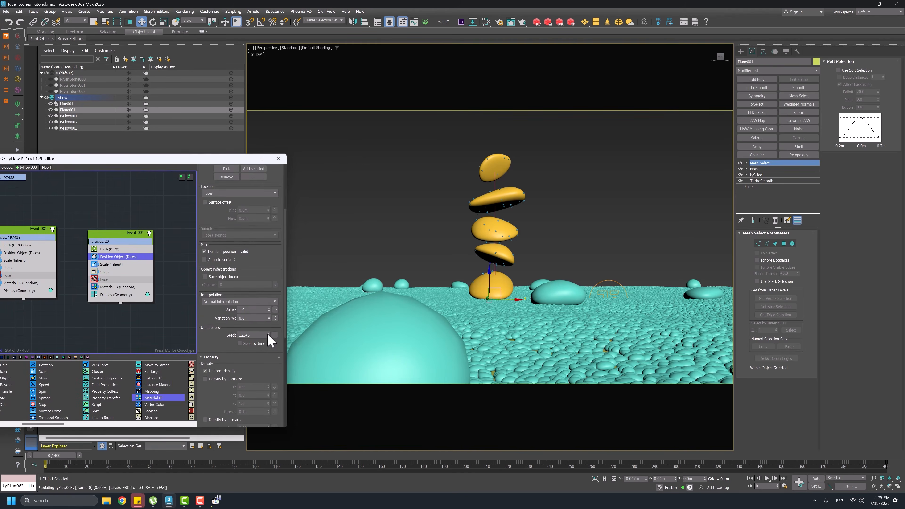
left_click(268, 334)
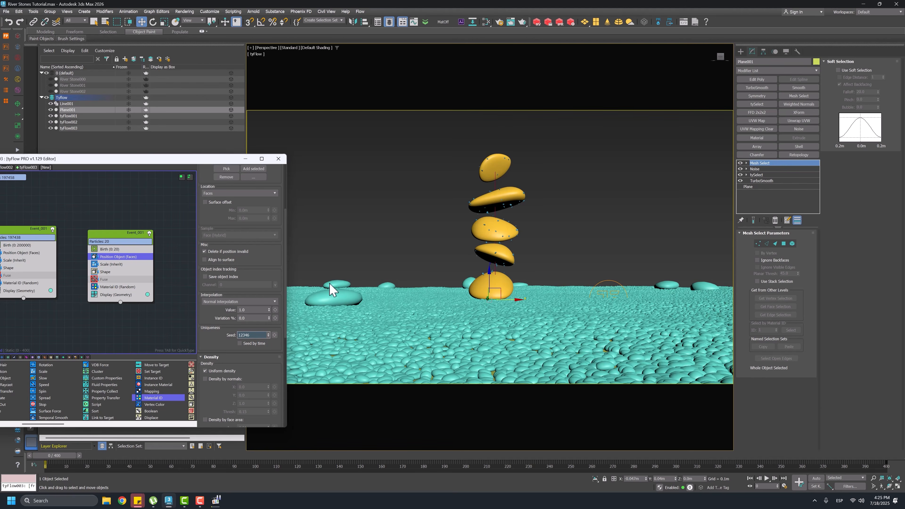
Replace the Pebbles shape in the copied event's Shape operator with River Stone000, River Stone001 and River Stone002.
left_click(110, 273)
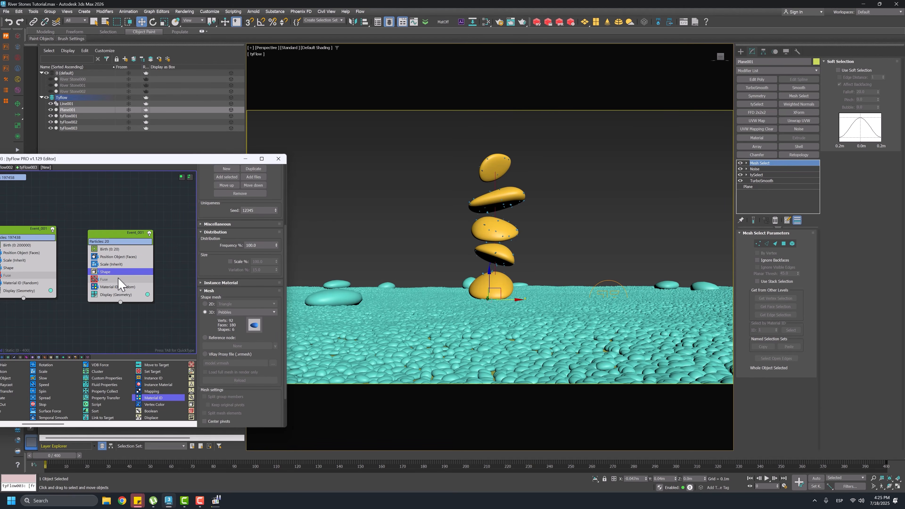
scroll(214, 342, "up", 3)
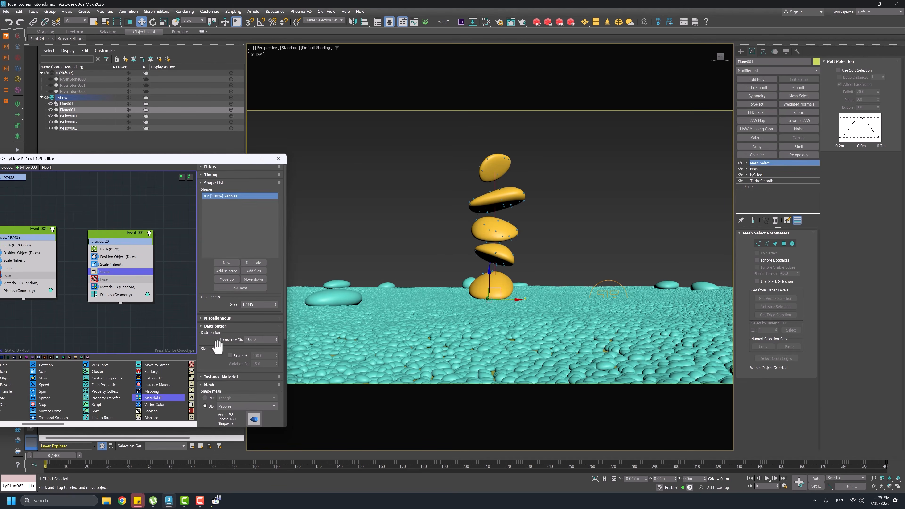
left_click(240, 288)
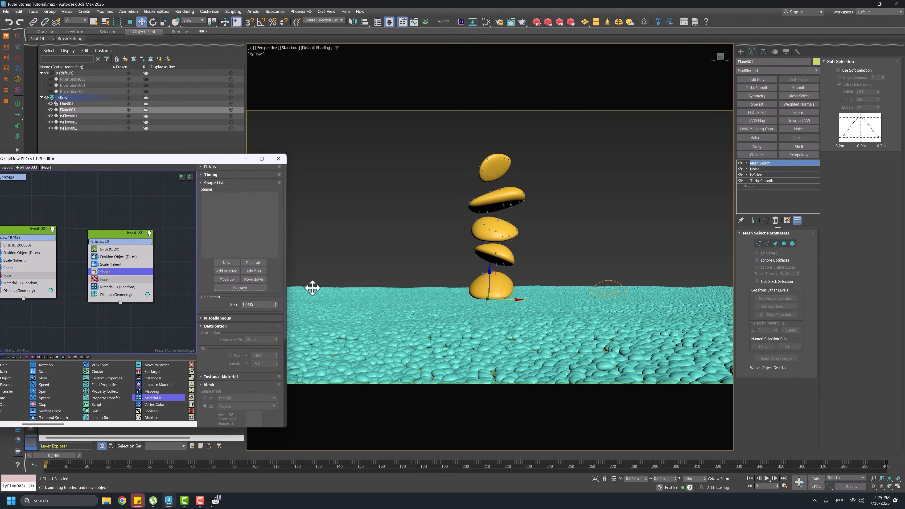
left_click(71, 80)
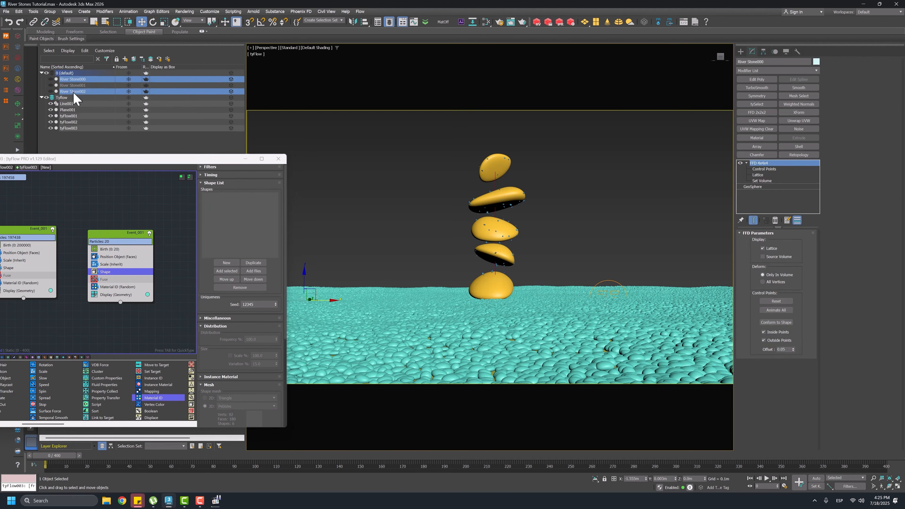
left_click(74, 92, "shift")
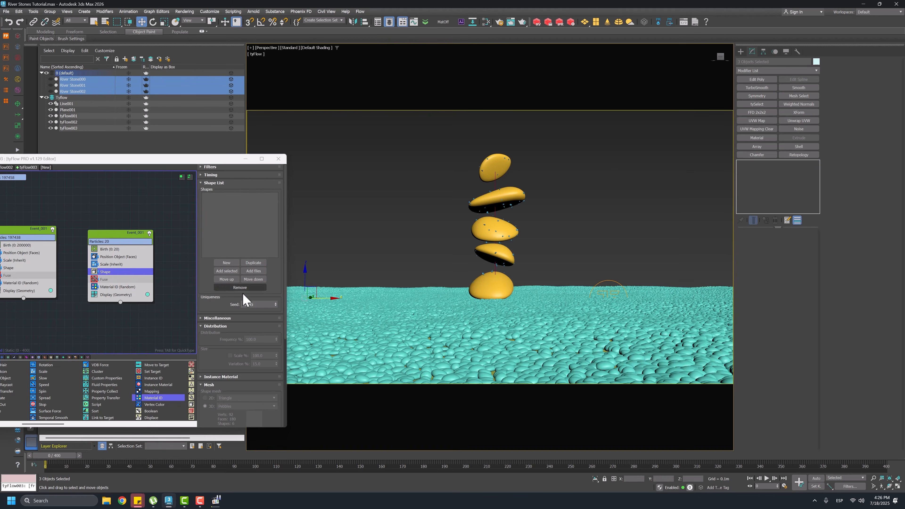
left_click(226, 272)
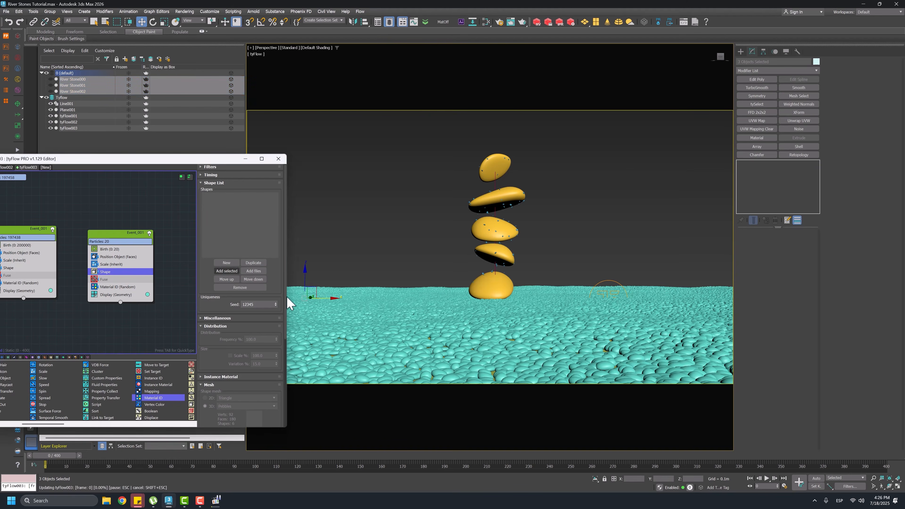
Set the copied event's Scale value to 100% on all axes.
left_click(112, 265)
double_click(254, 222)
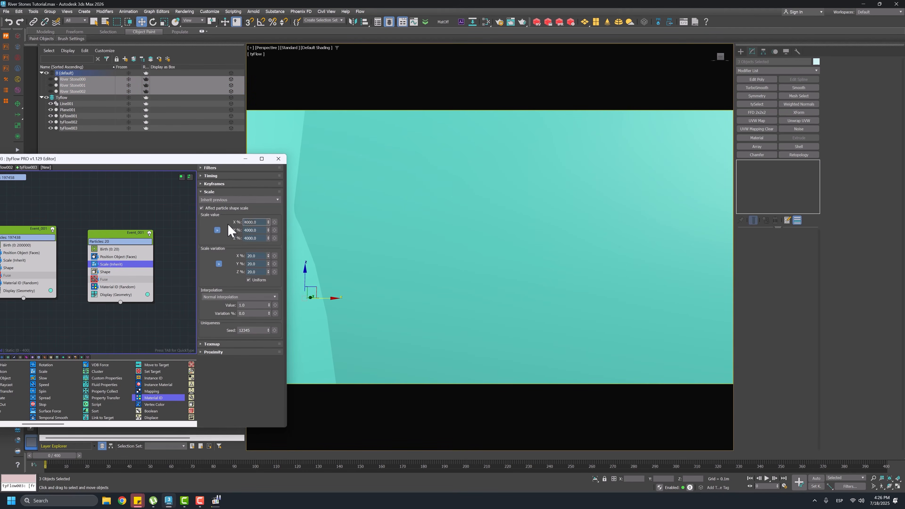
type("100")
key("Return")
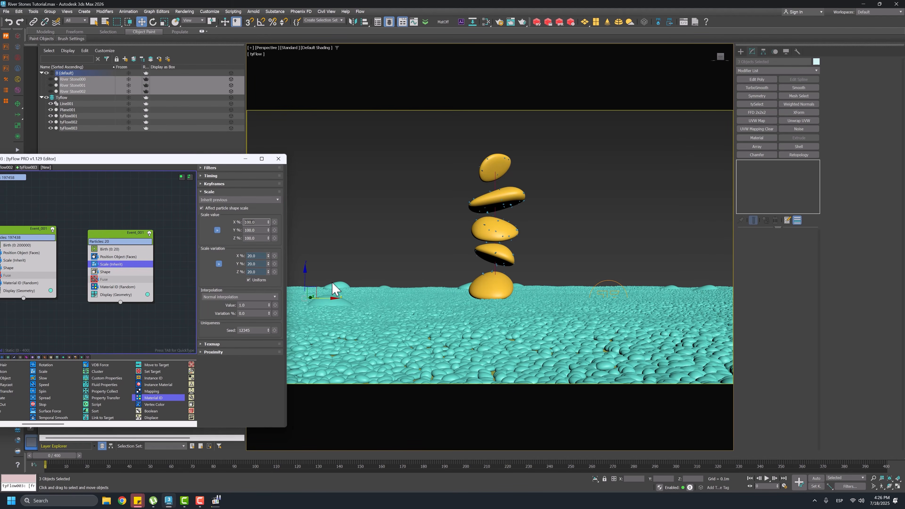
Enable Surface offset in the copied event's Position Object with Min and Max of 0.02 m, and close the editor.
left_click(107, 256)
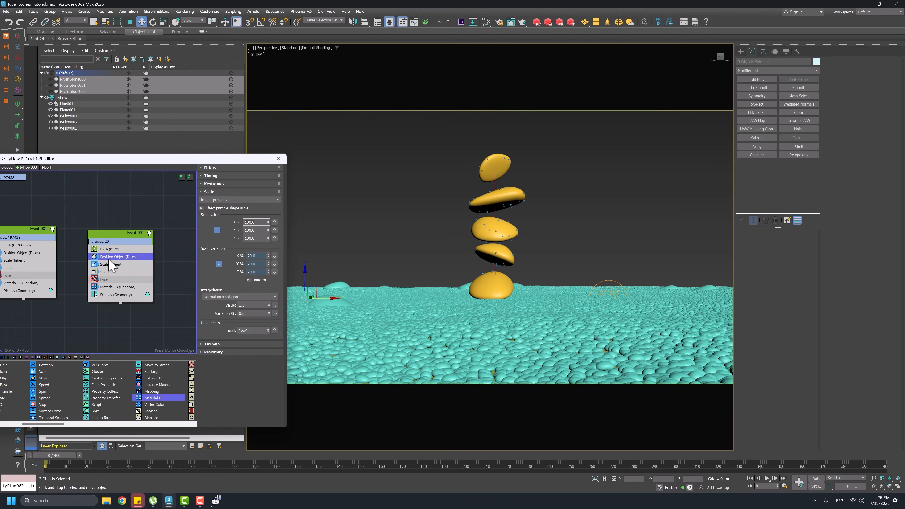
left_click(215, 299)
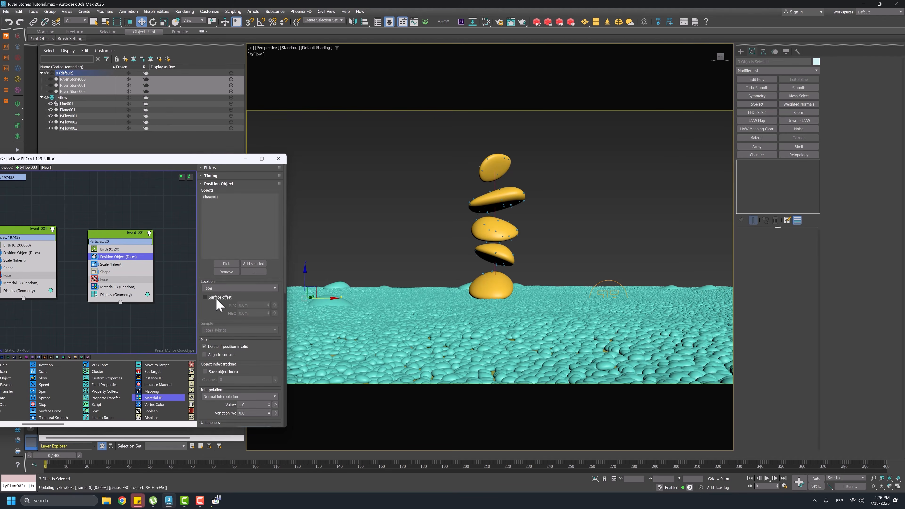
double_click(256, 306)
type("0.02")
key("Tab")
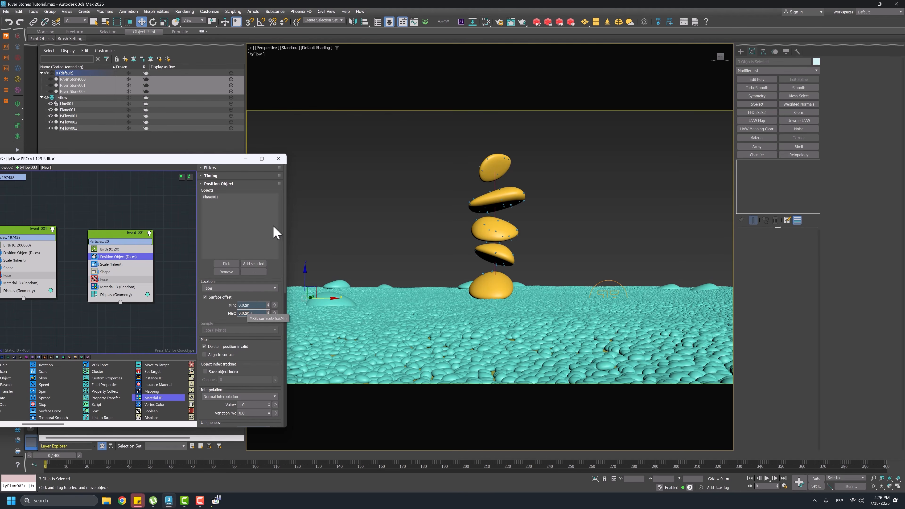
left_click(278, 159)
left_click_drag(62, 455, 1, 481)
key("w")
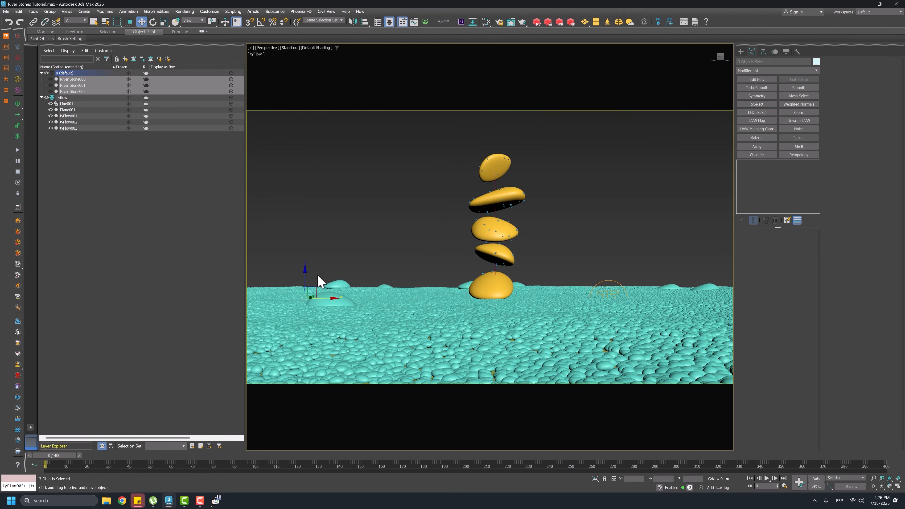
Reopen the tyFlow003 editor, set the large-stone event's Birth amount to 40, and close the editor.
left_click(72, 130)
left_click(749, 248)
left_click(119, 249)
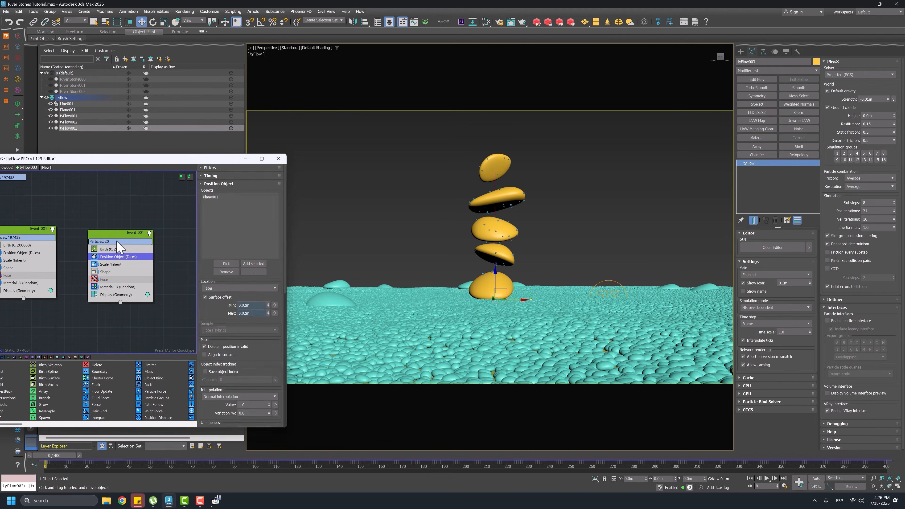
double_click(253, 206)
type("40")
key("Return")
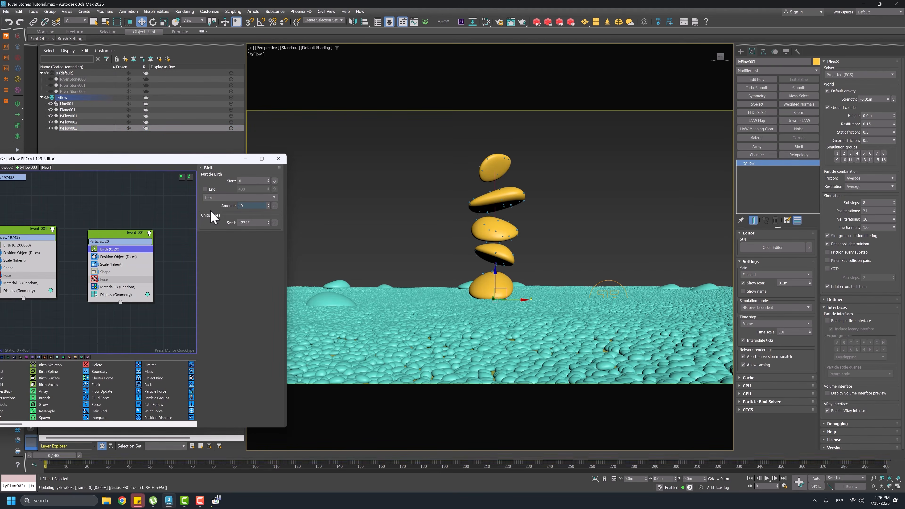
left_click(278, 160)
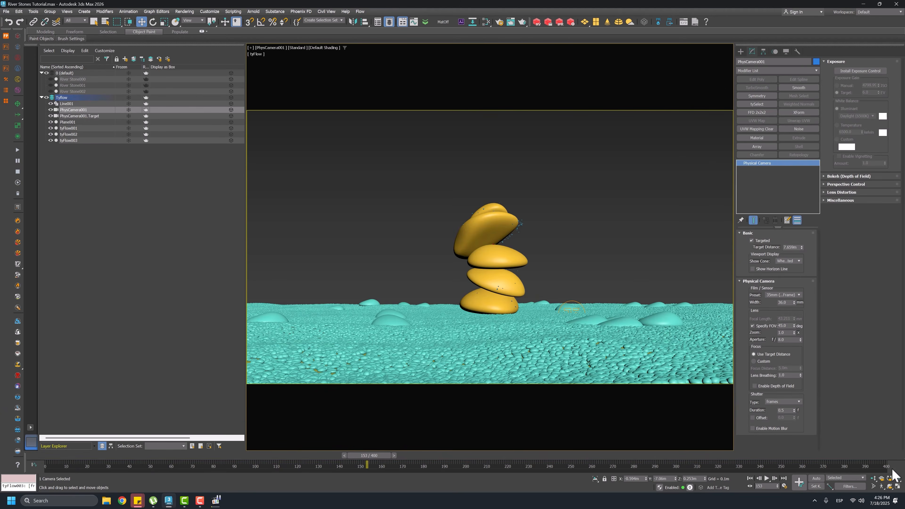
Show all four viewports and put PhysCamera001 and its target in a new layer named Cam.
left_click(898, 487)
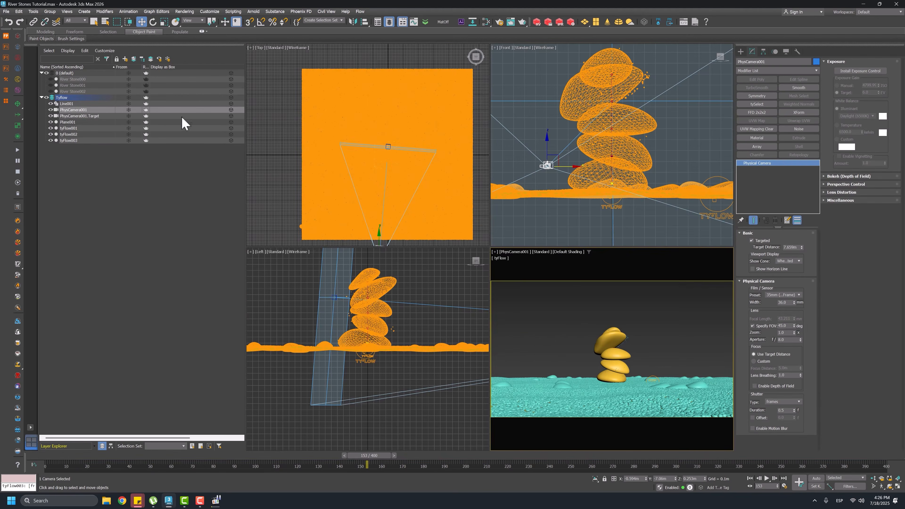
left_click(68, 116, "ctrl")
left_click(125, 59)
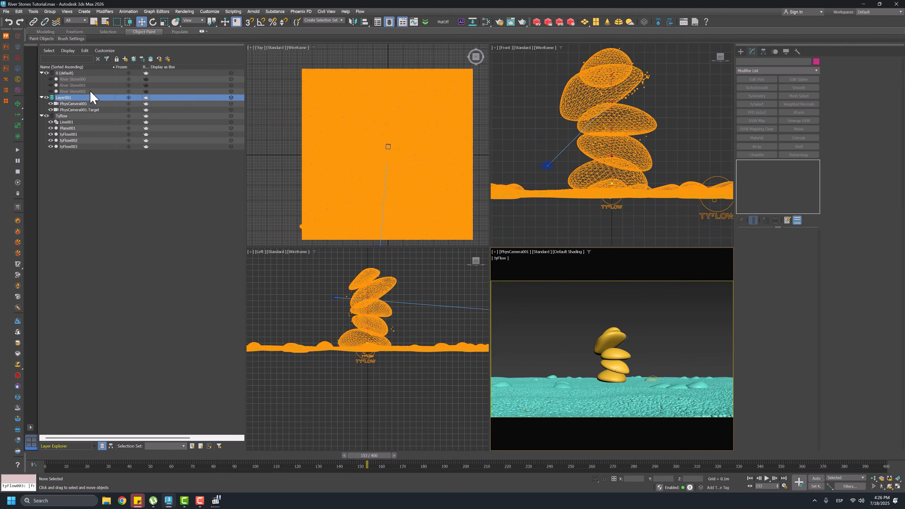
left_click(70, 98)
key("Return")
Make PhysCamera001 a non-targeted camera and move it closer to the stone stack in the Top view.
left_click(71, 104)
left_click(752, 240)
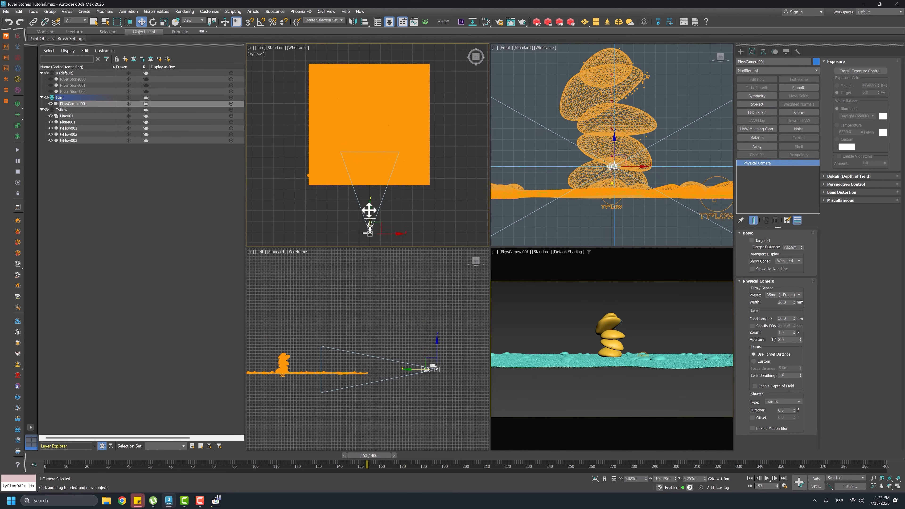
left_click_drag(370, 212, 372, 167)
Scrub the timeline to about frame 113 to check the camera move toward the stone stack.
left_click(374, 366)
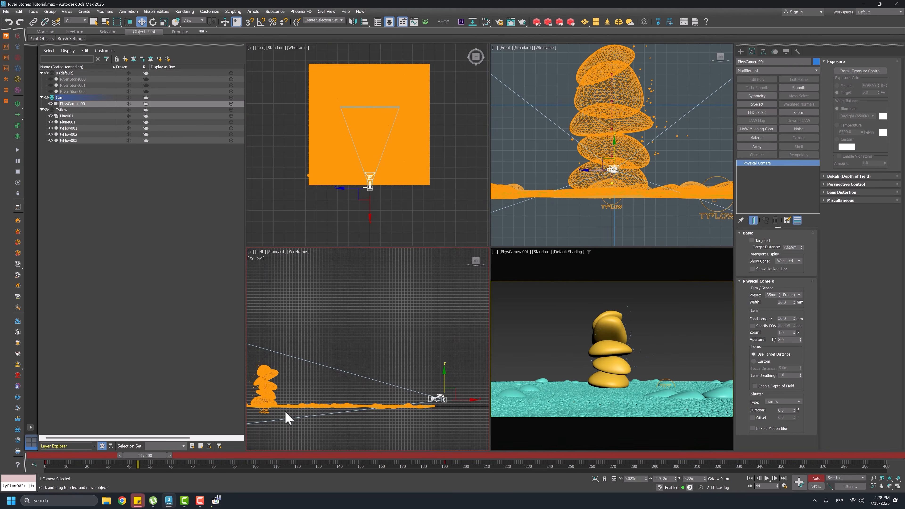
left_click_drag(167, 455, 272, 478)
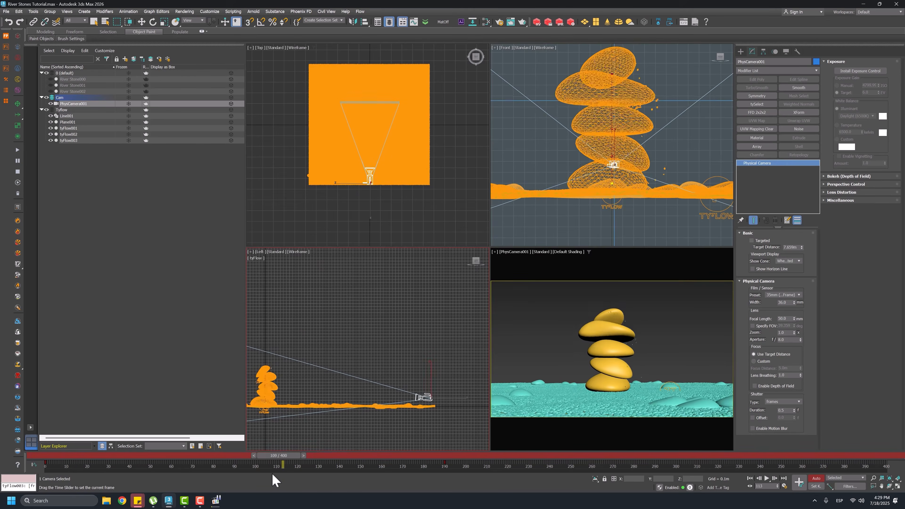